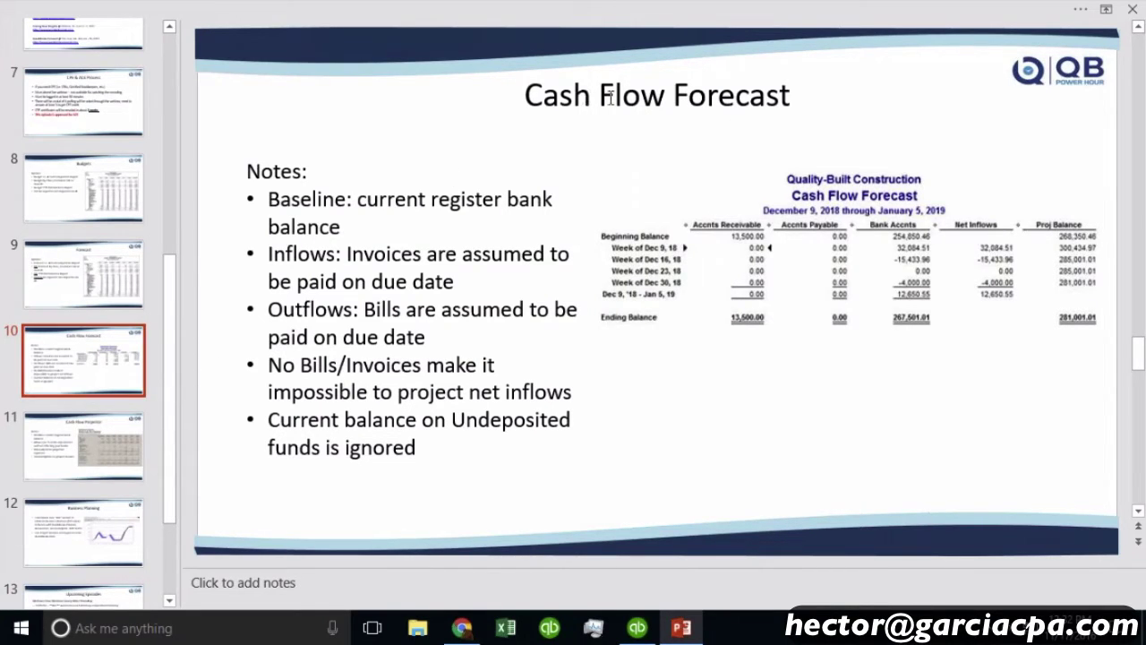
# Compare the Cash Flow Forecast and Cash Flow Projector slides in the presentation.
pyautogui.scroll(-1, 215, 383)
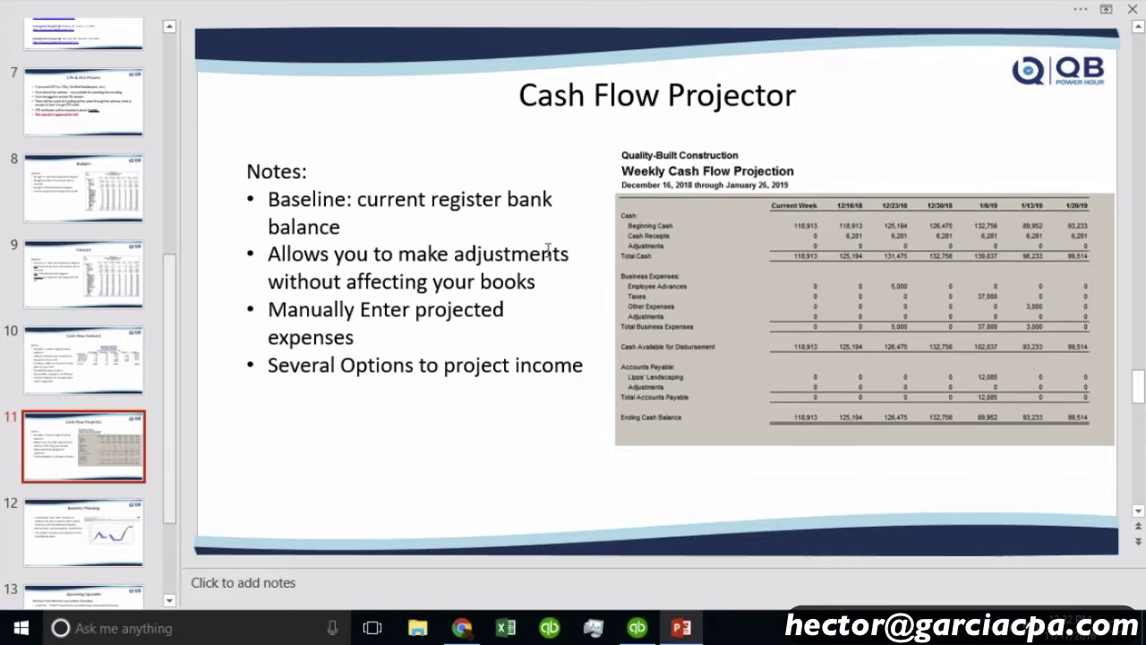
pyautogui.click(56, 355)
pyautogui.click(97, 439)
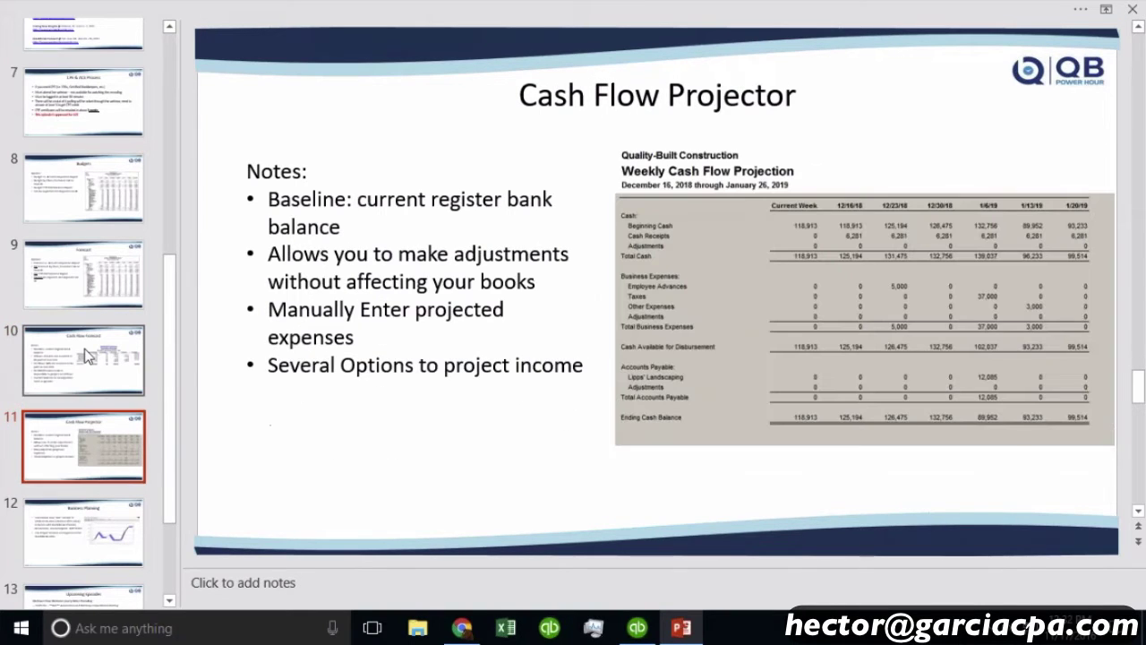
pyautogui.click(84, 349)
pyautogui.click(77, 425)
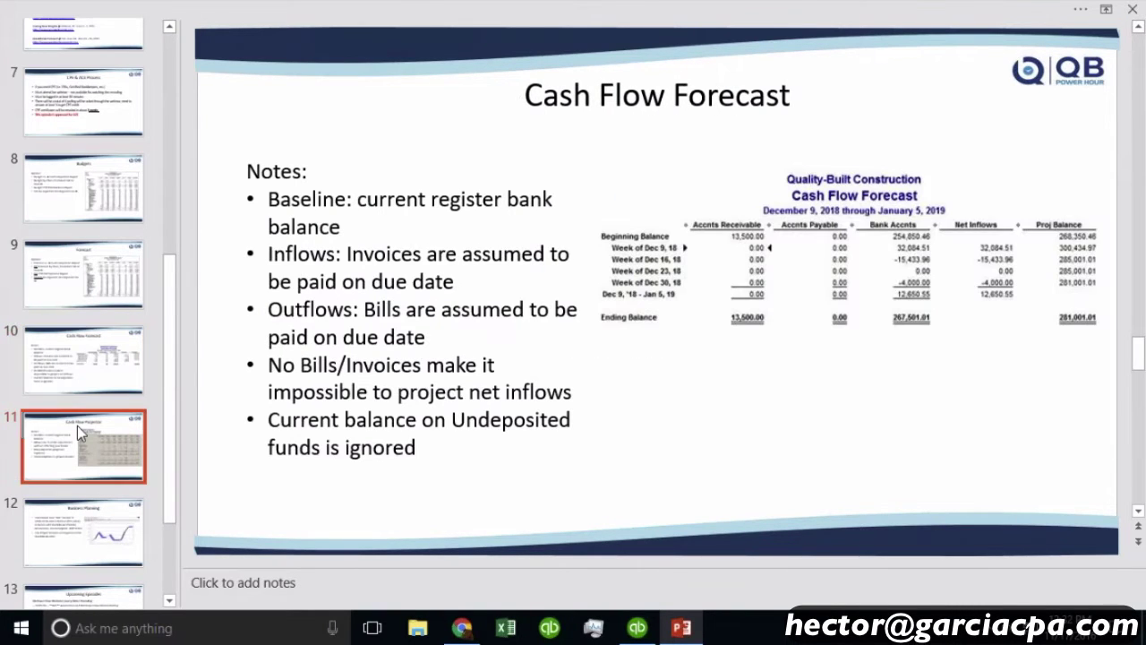
pyautogui.click(90, 369)
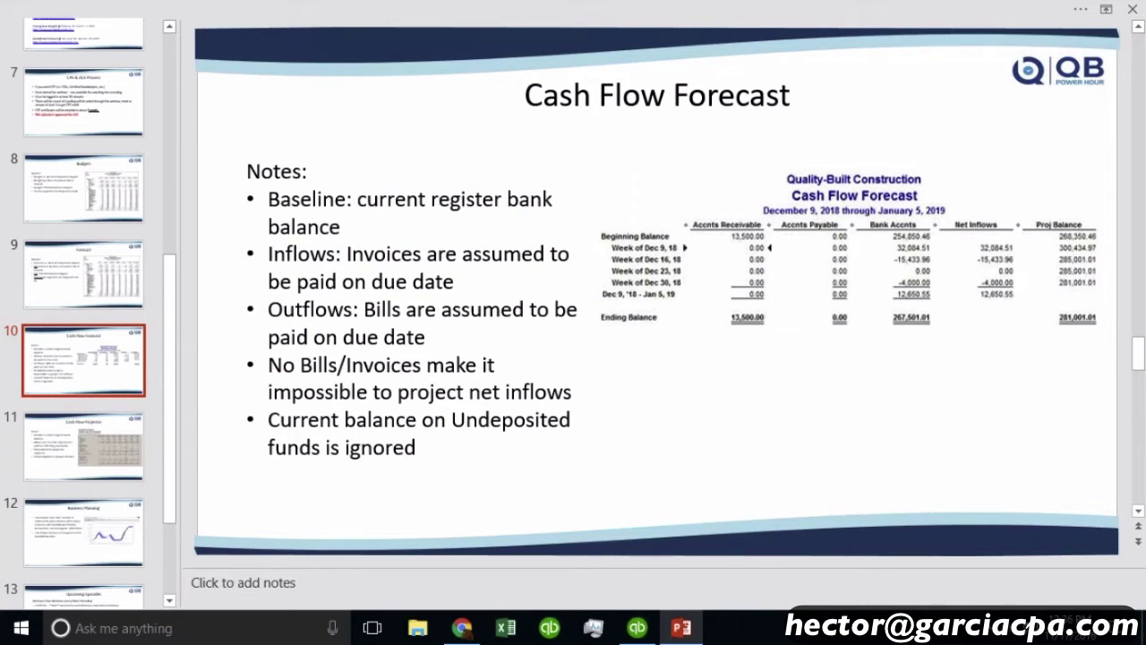
pyautogui.click(90, 443)
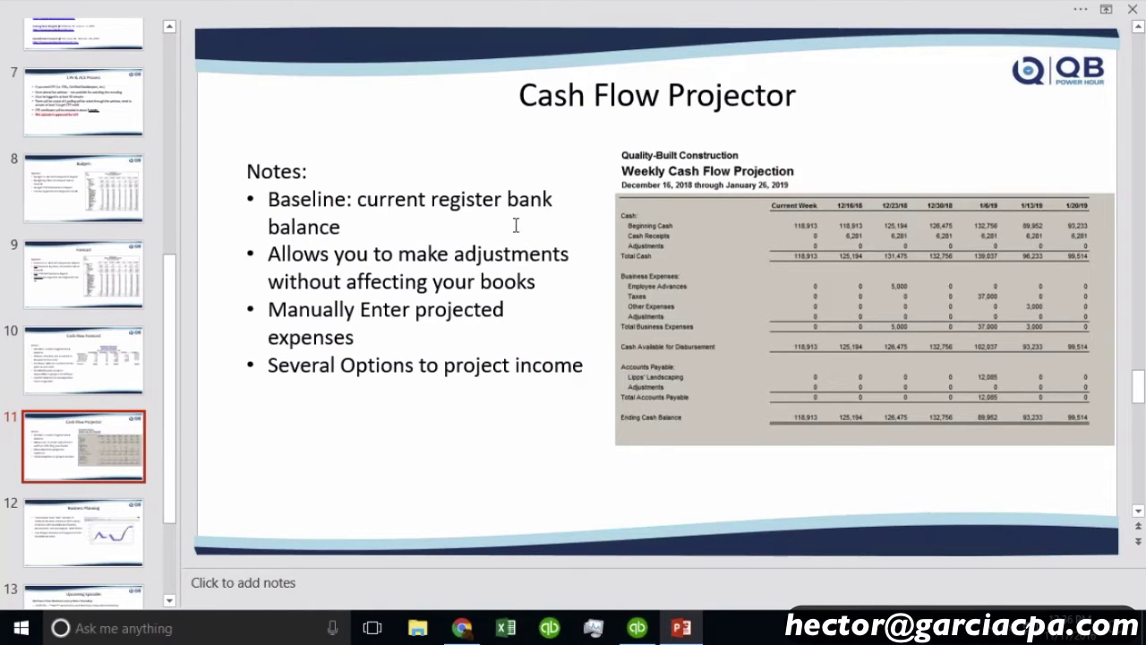
pyautogui.click(117, 367)
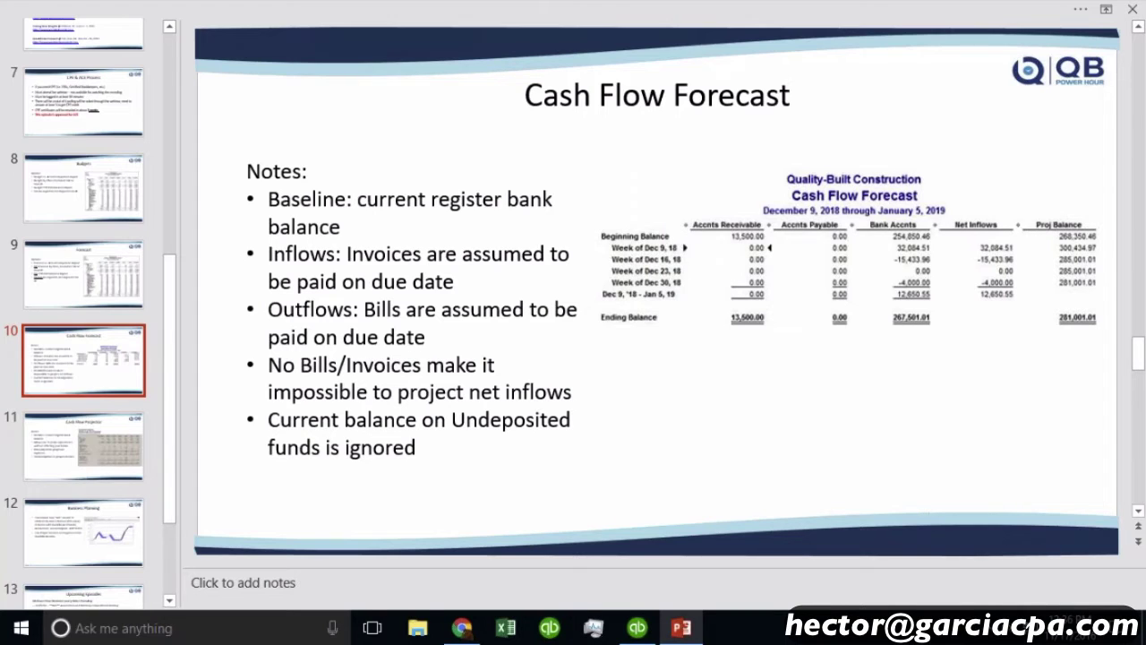
# In the QuickBooks company file, run Reports > Company & Financial > Cash Flow Forecast.
pyautogui.click(636, 628)
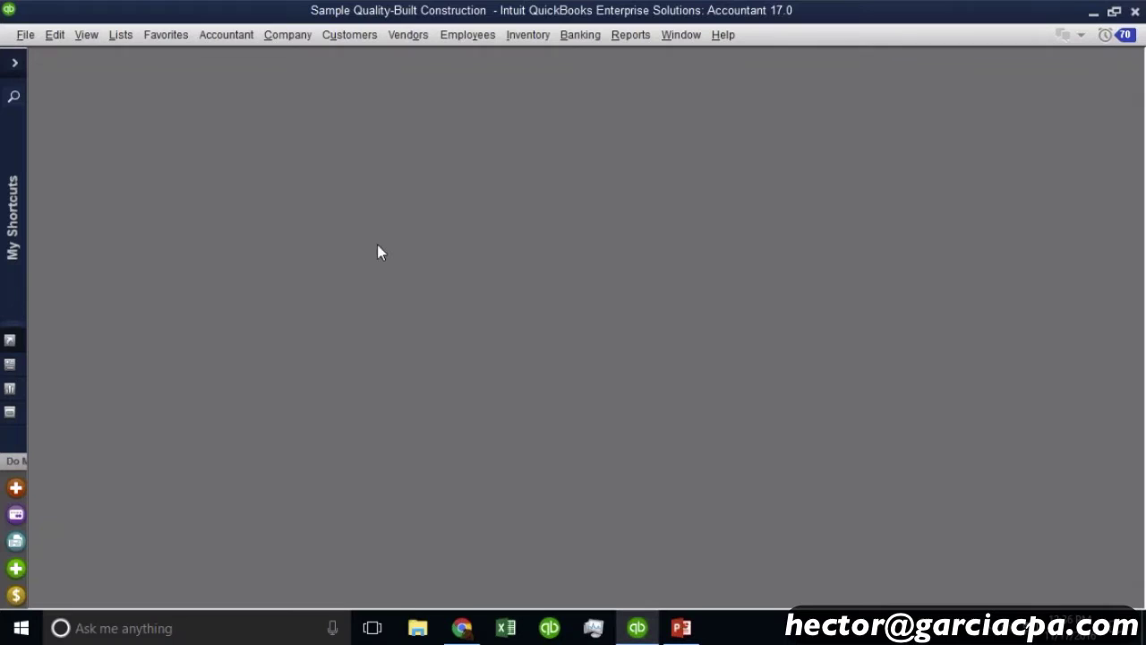
pyautogui.click(631, 36)
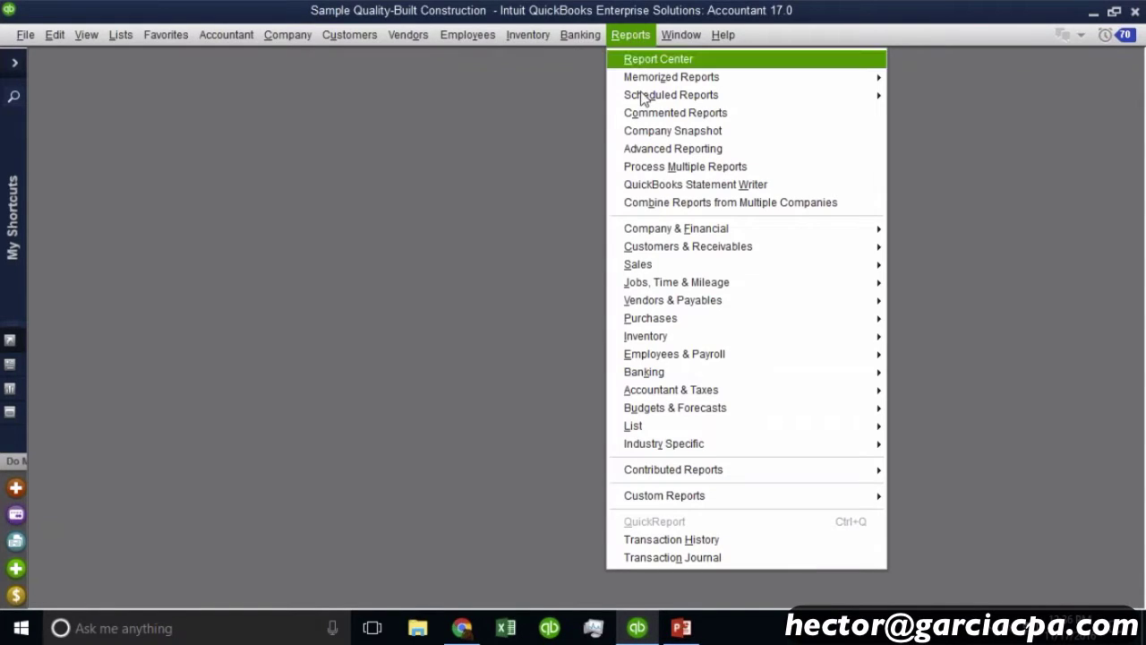
pyautogui.moveTo(722, 391)
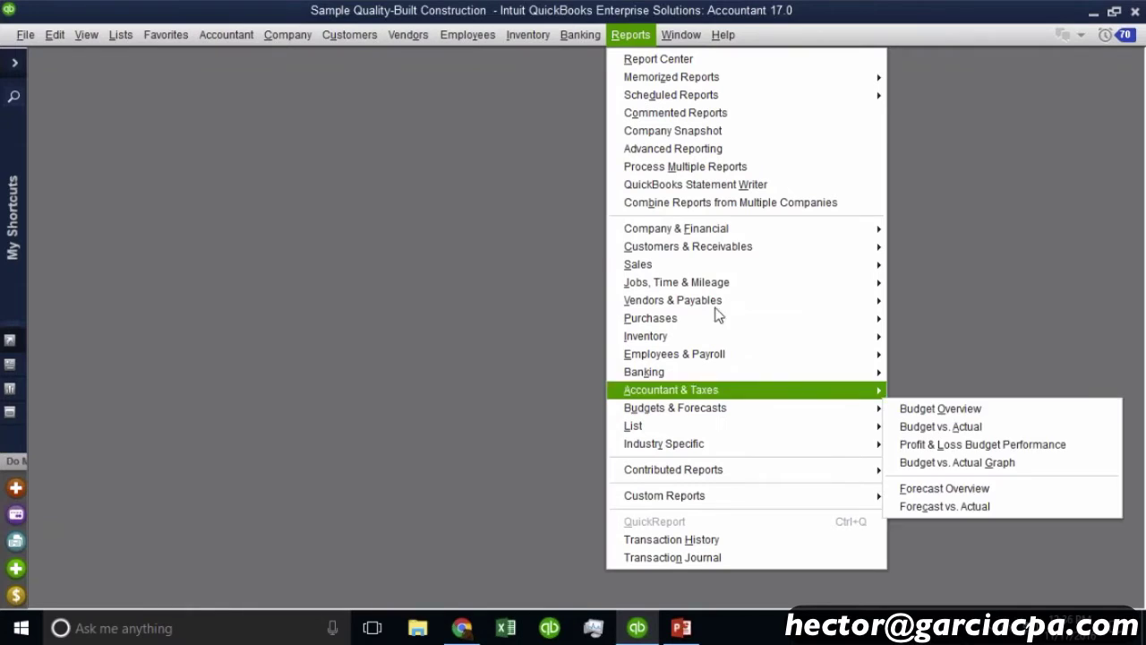
pyautogui.click(708, 226)
pyautogui.click(709, 231)
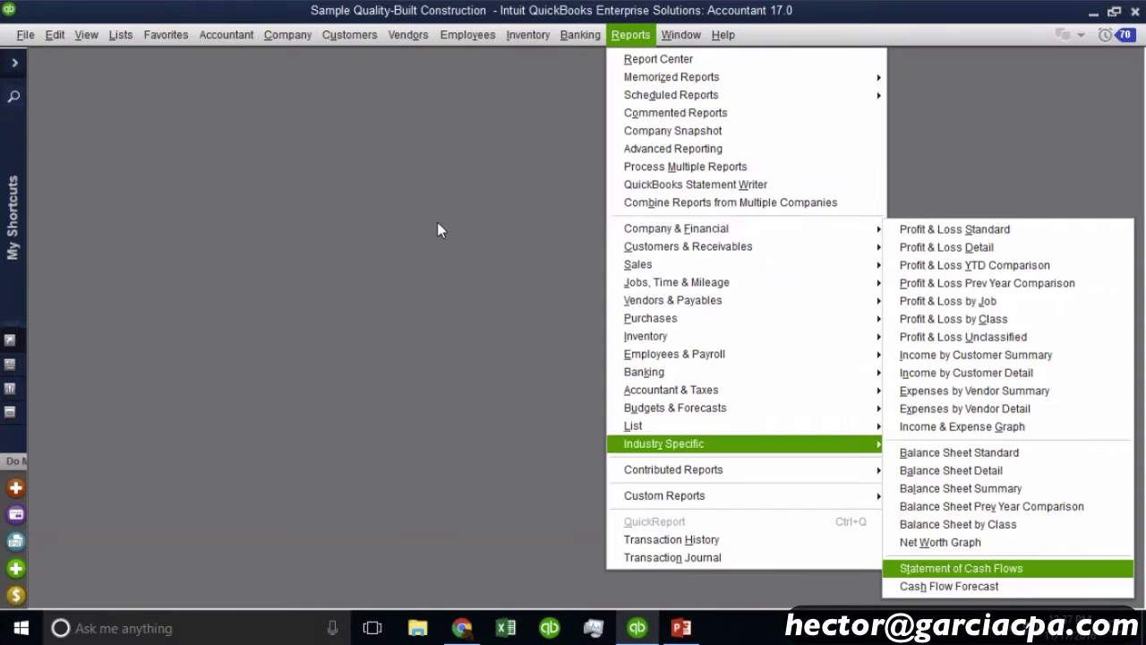
pyautogui.click(316, 184)
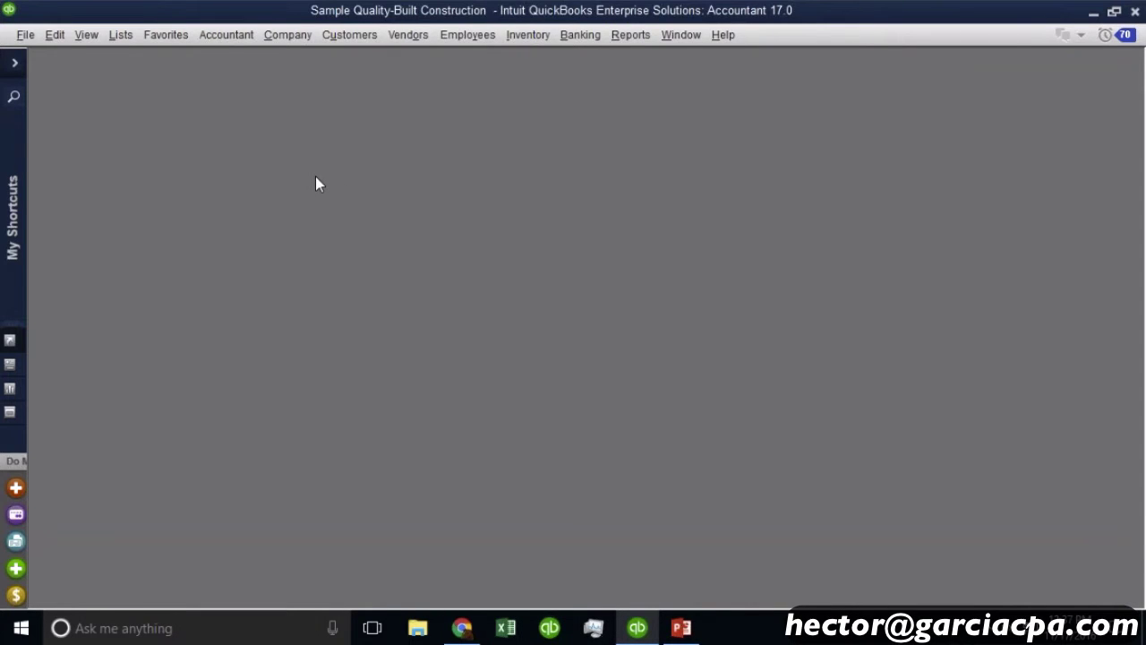
pyautogui.hotkey('alt', 'r')
pyautogui.press('f')
pyautogui.press('Up')
pyautogui.press('Return')
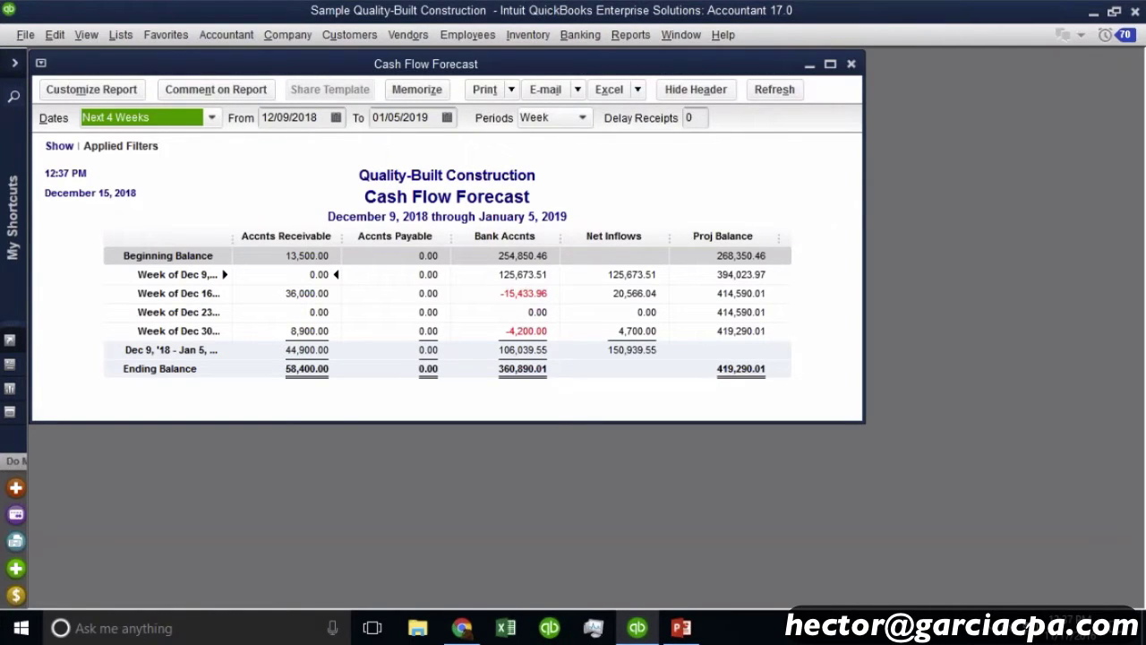
# Move the Cash Flow Forecast report window and maximize it to fill the workspace.
pyautogui.moveTo(594, 65); pyautogui.dragTo(727, 72)
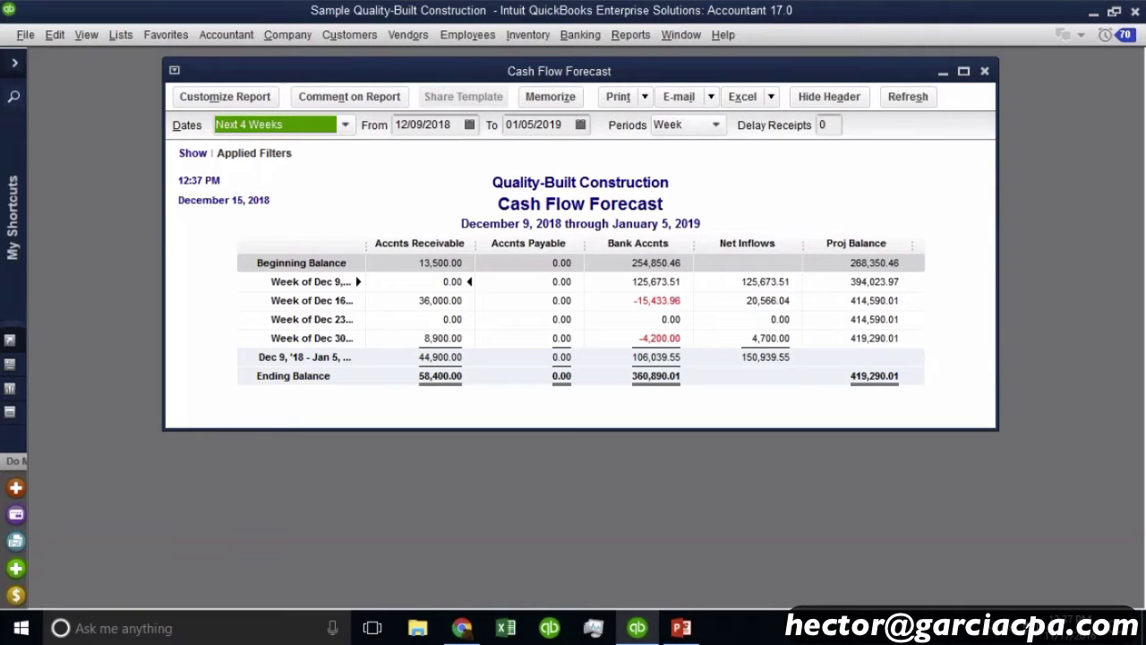
pyautogui.click(963, 71)
# Set the forecast dates from 12/16/2018 to 01/15/2019 and refresh the report.
pyautogui.click(319, 93)
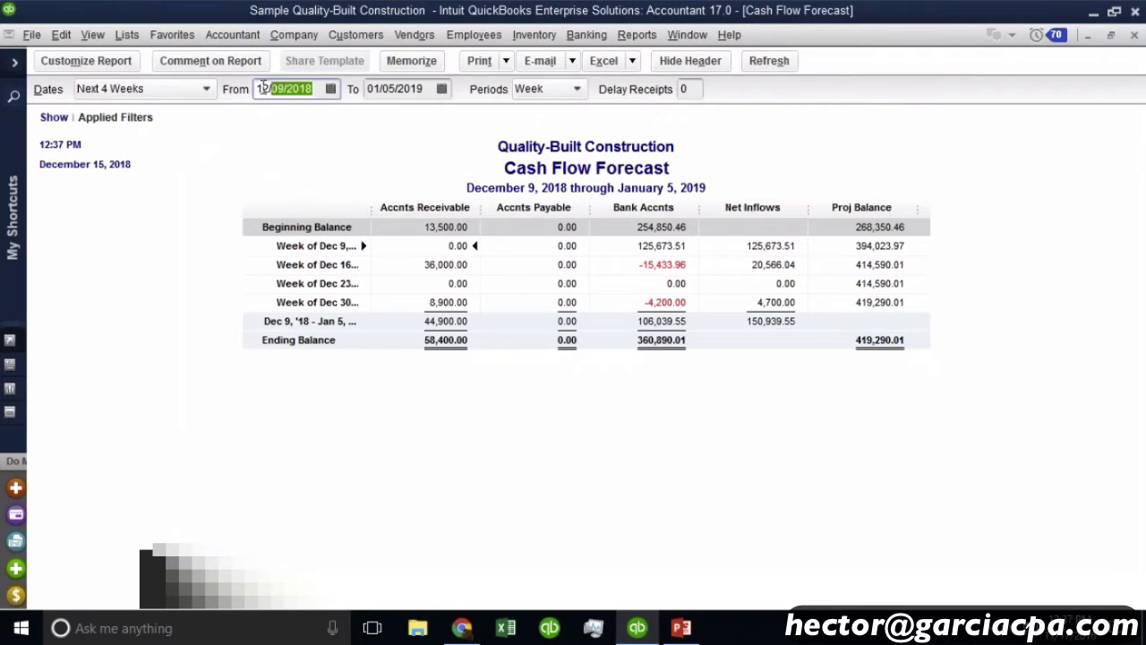
pyautogui.press('t')
pyautogui.click(399, 92)
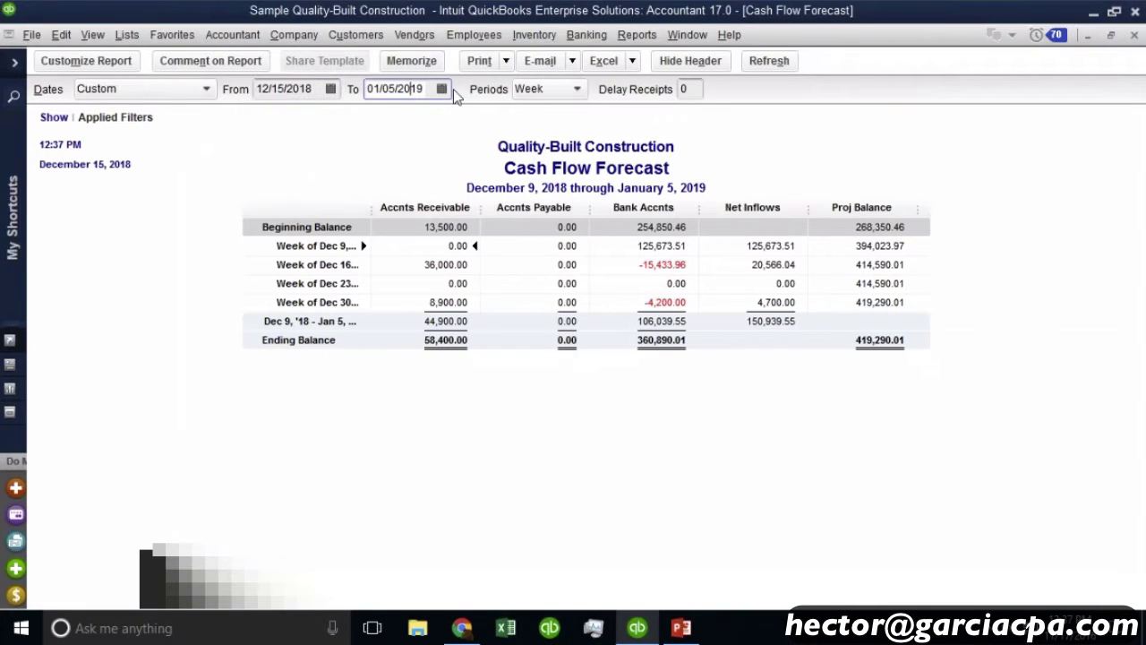
pyautogui.click(446, 90)
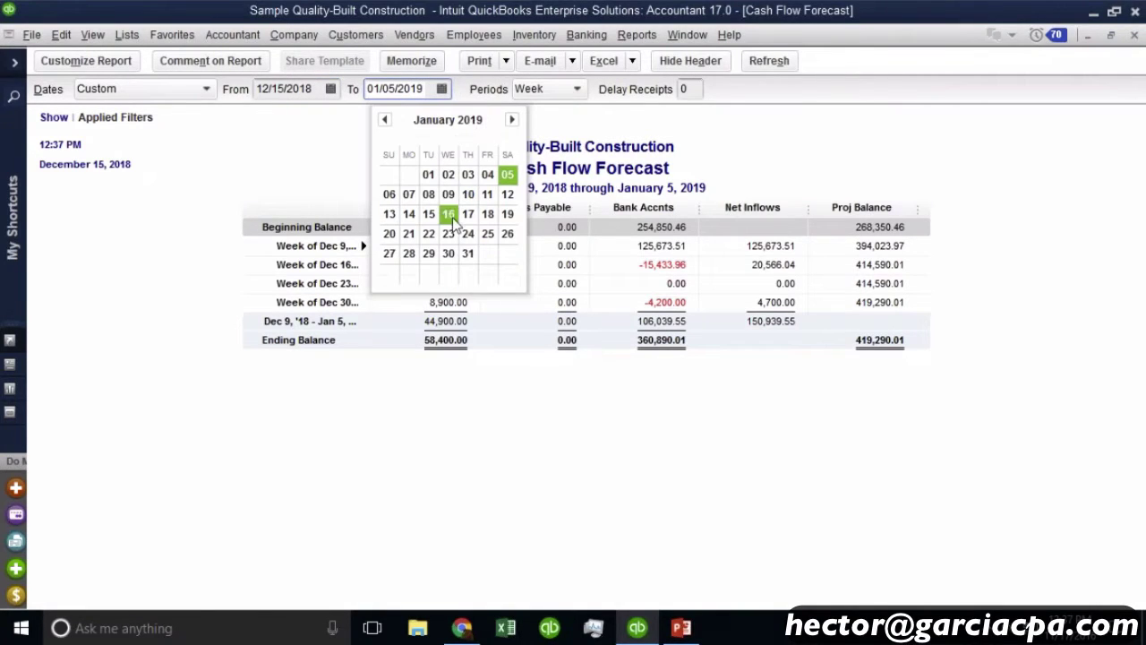
pyautogui.click(428, 215)
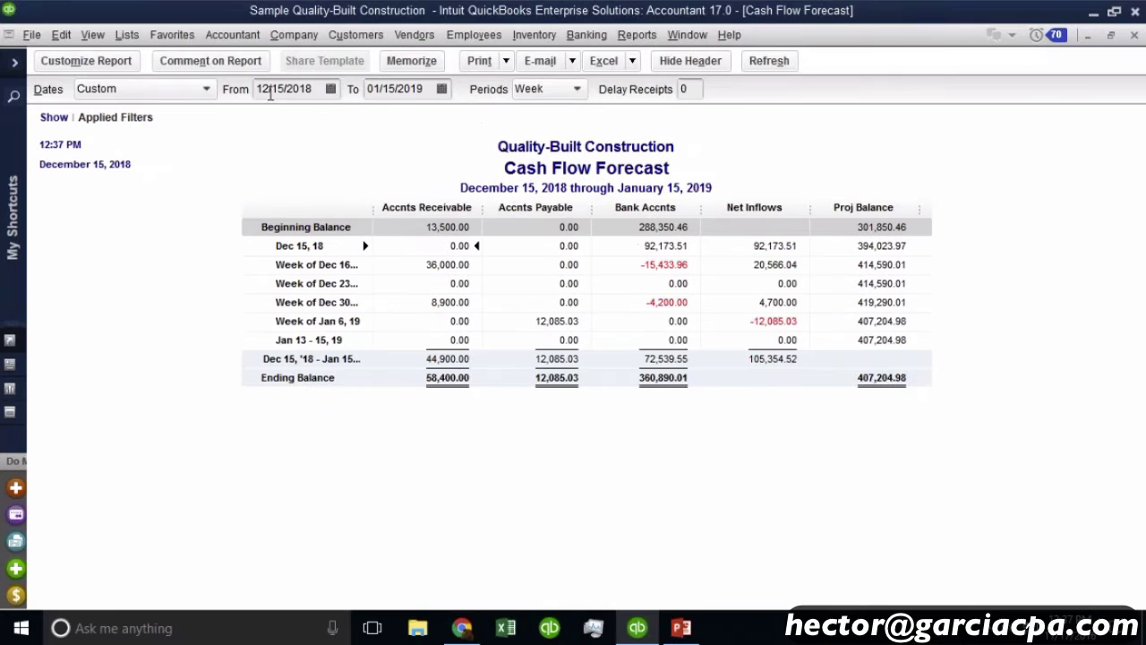
pyautogui.click(330, 89)
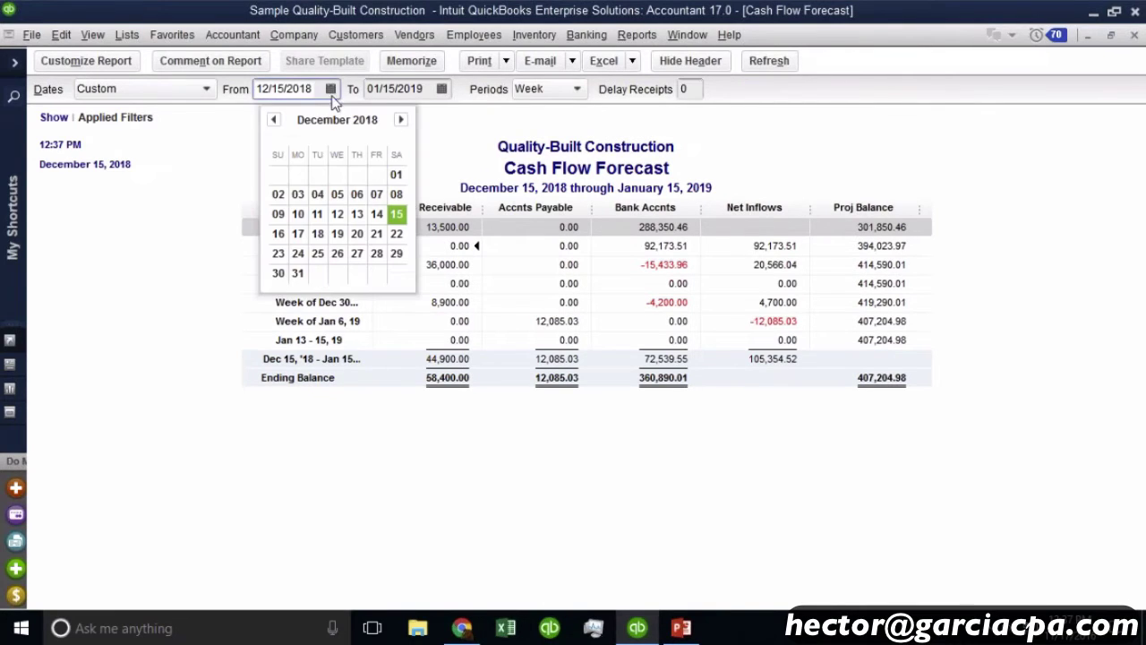
pyautogui.click(279, 238)
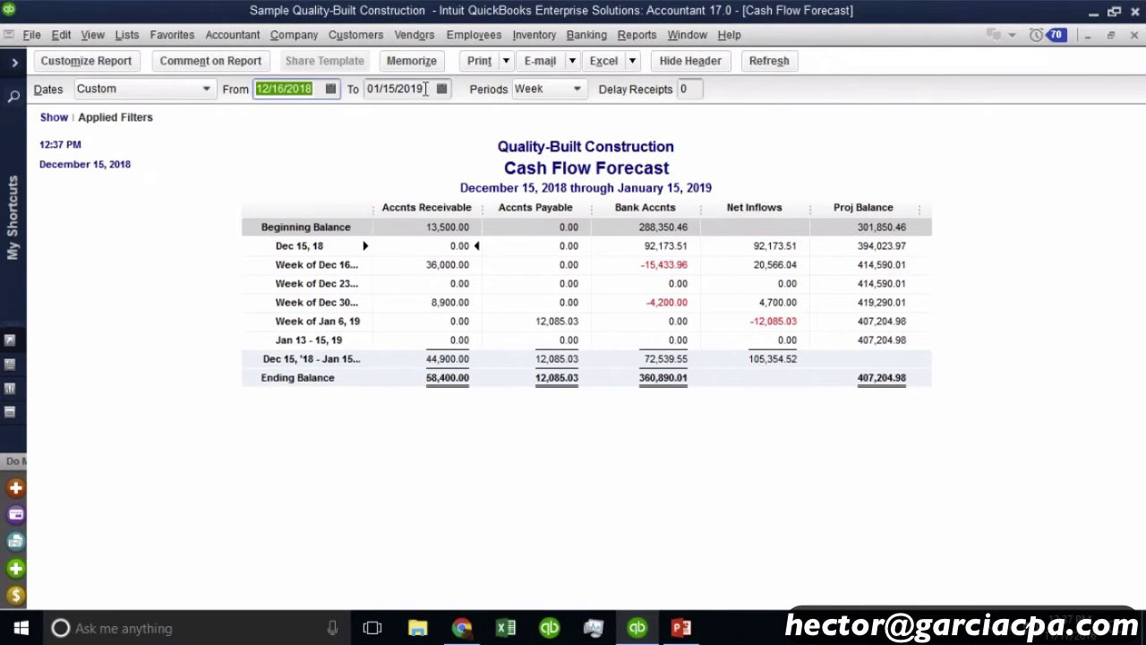
pyautogui.press('Tab')
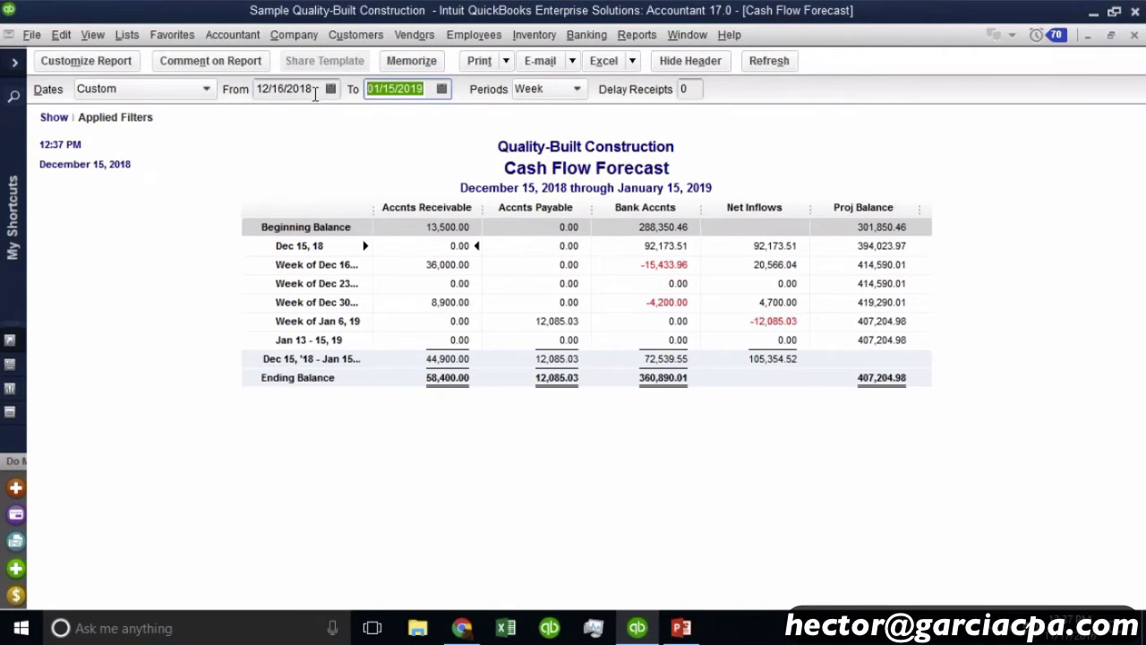
pyautogui.click(777, 60)
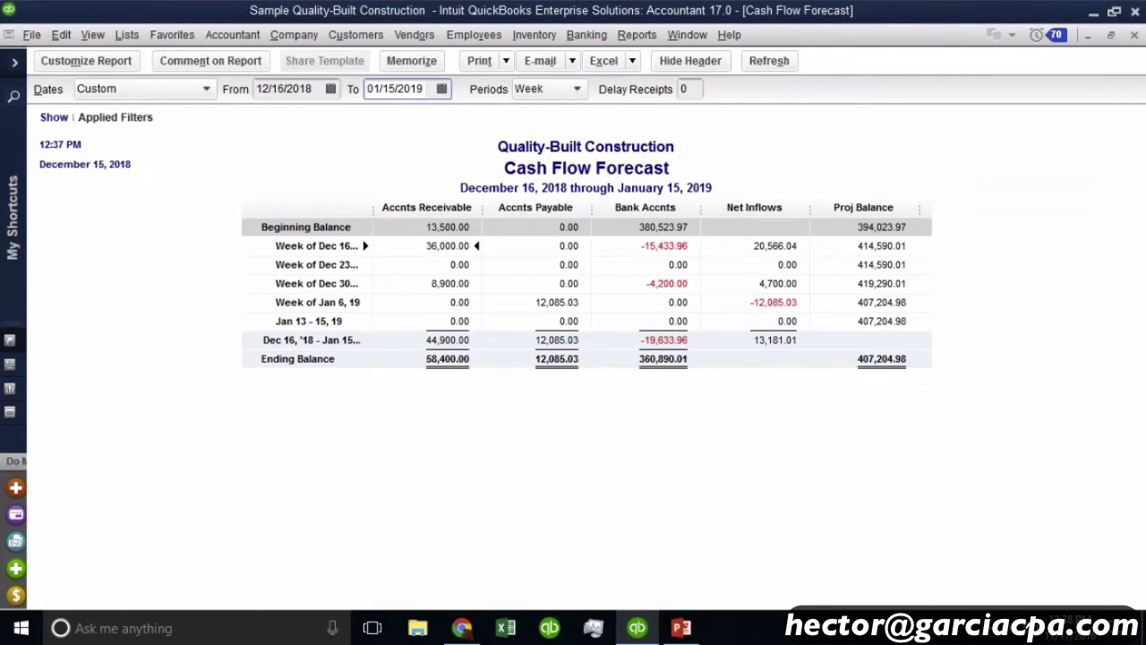
# Widen the row-label column so the full week labels are visible.
pyautogui.click(895, 237)
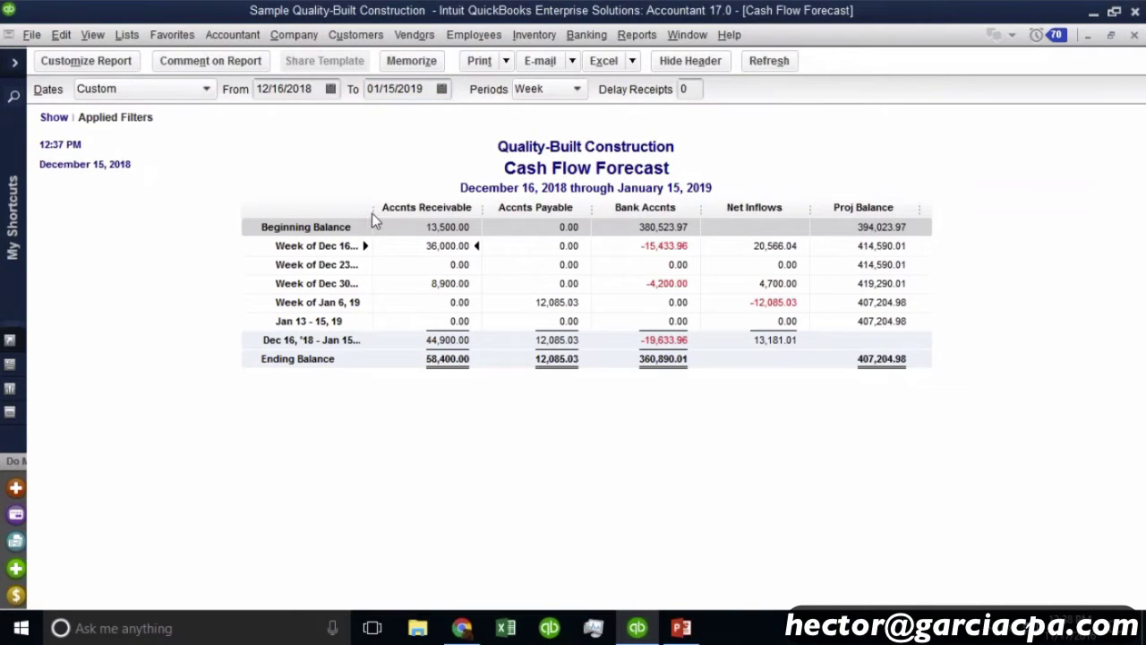
pyautogui.moveTo(372, 213); pyautogui.dragTo(462, 213)
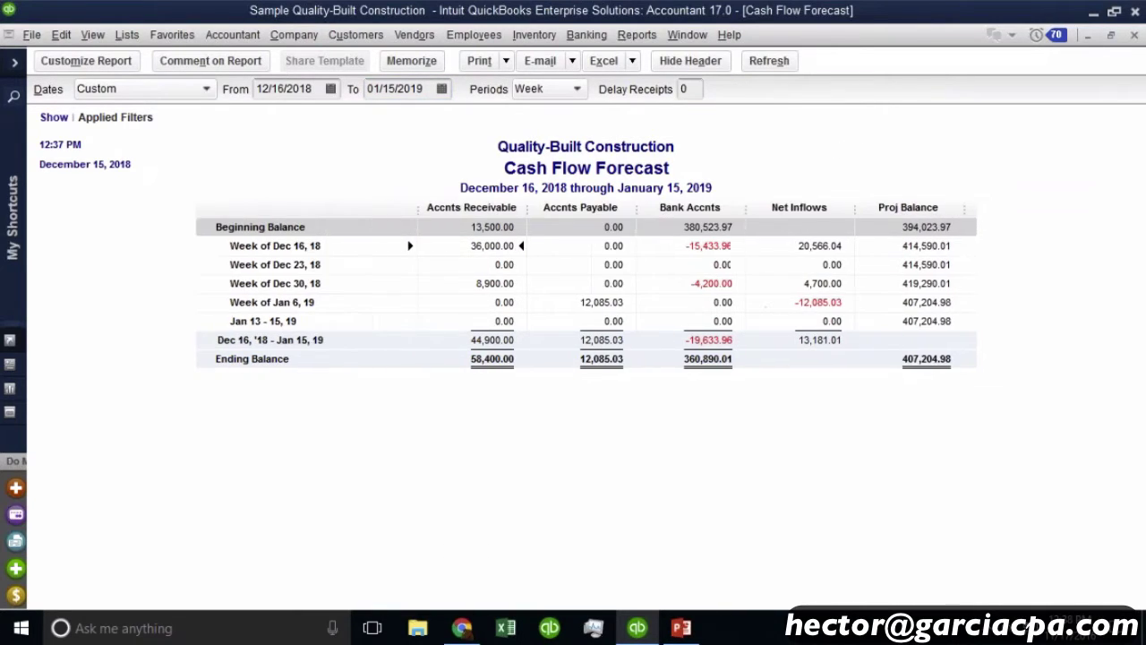
pyautogui.click(309, 263)
pyautogui.click(310, 332)
pyautogui.click(423, 88)
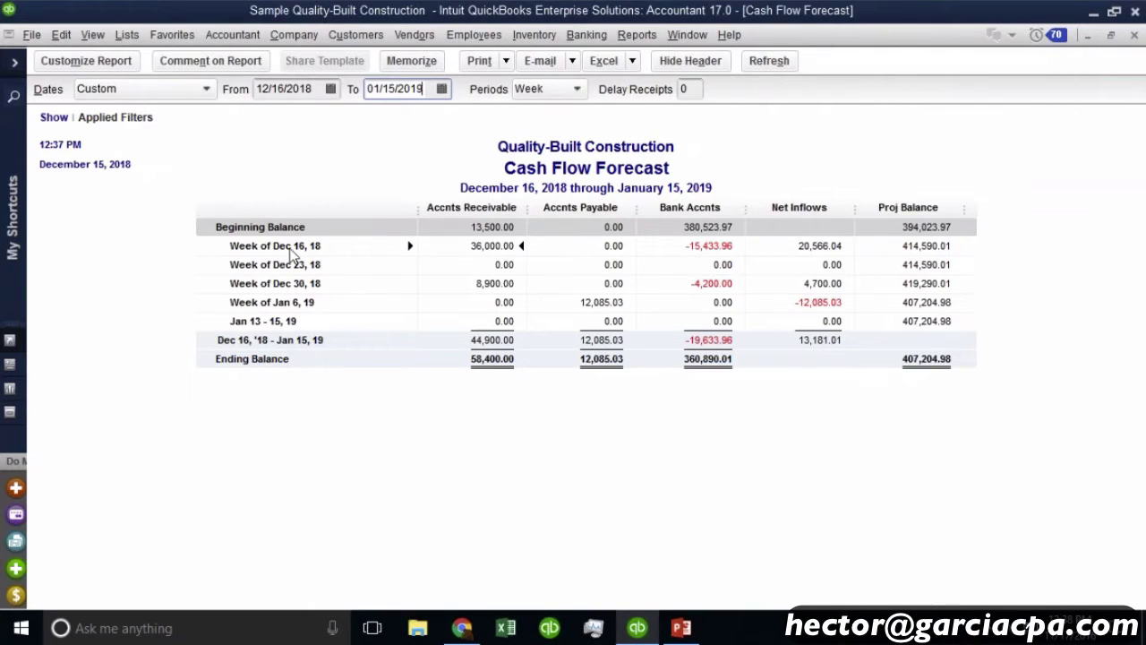
# Try Two Weeks, Month, Half-Month and Day periods, then settle on Week periods.
pyautogui.click(565, 92)
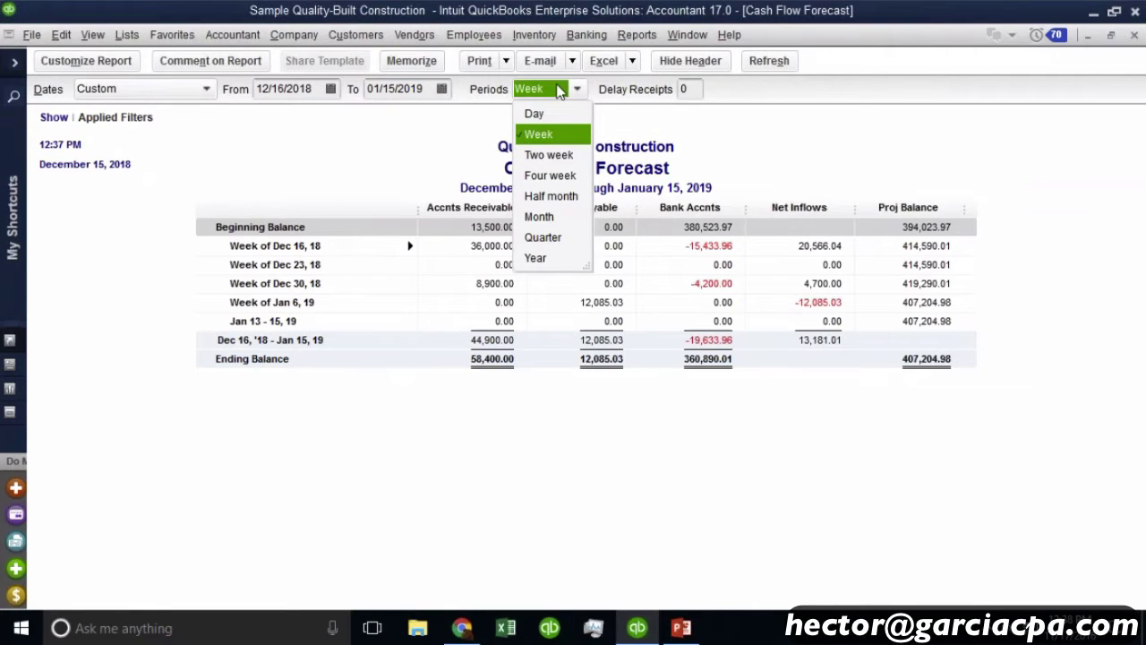
pyautogui.click(562, 156)
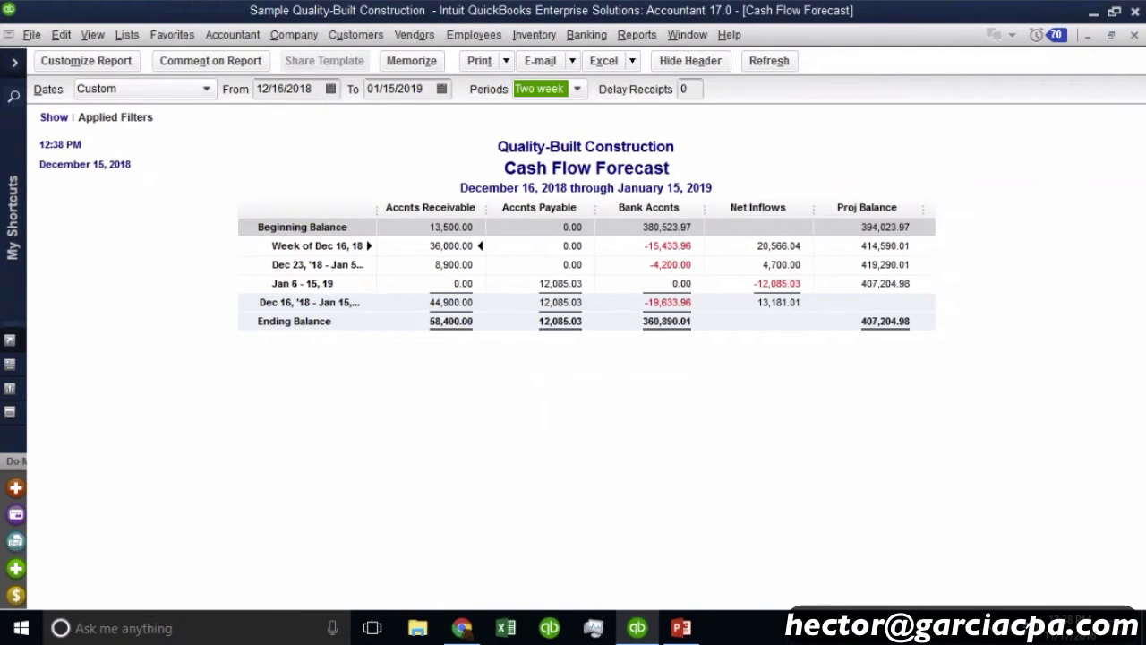
pyautogui.click(547, 88)
pyautogui.click(542, 219)
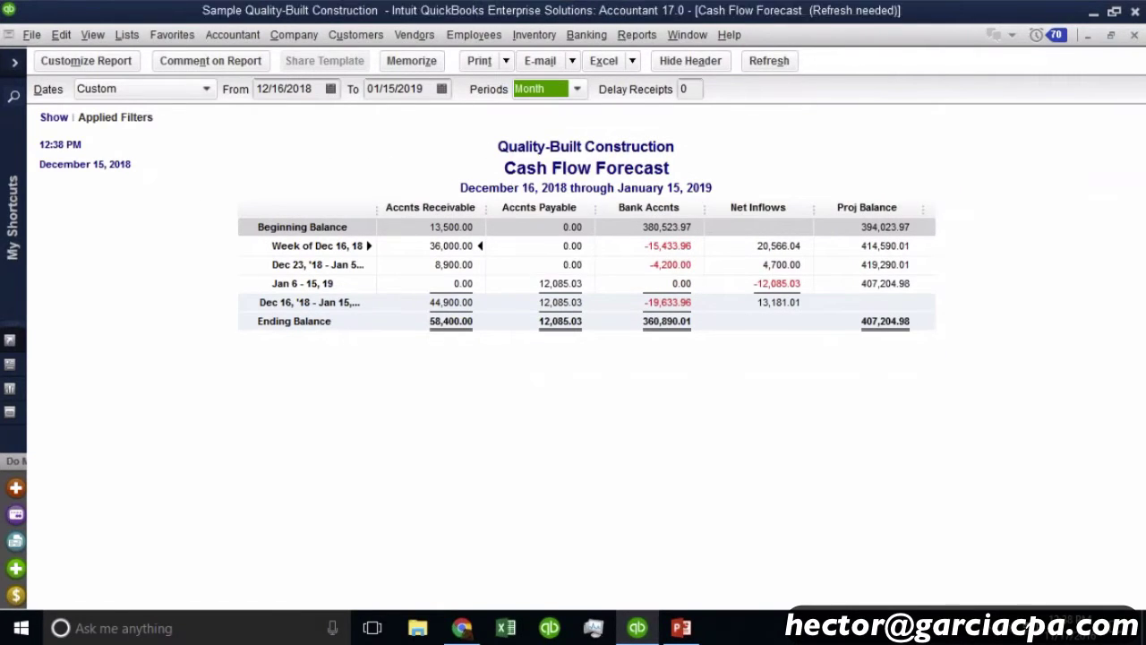
pyautogui.click(537, 89)
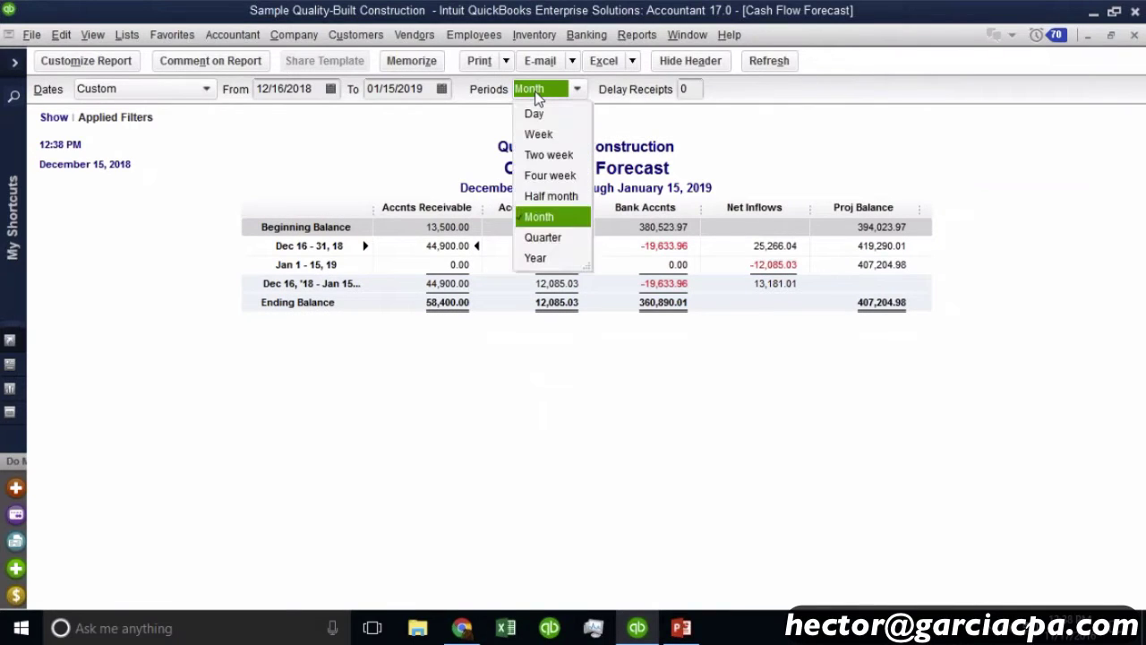
pyautogui.click(559, 196)
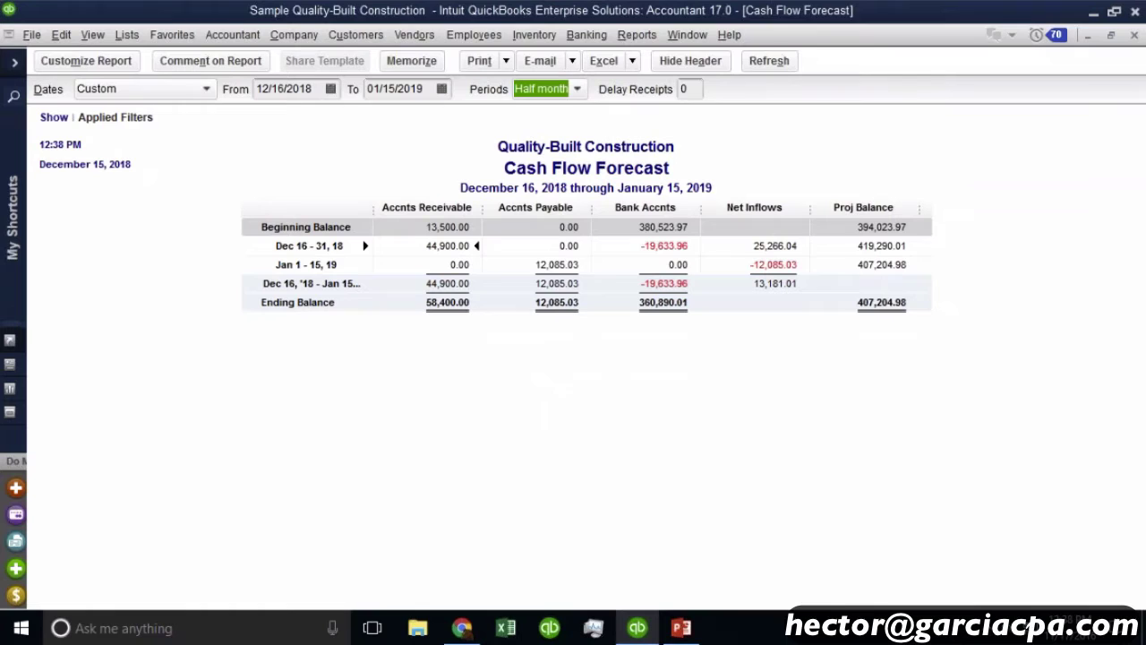
pyautogui.click(541, 89)
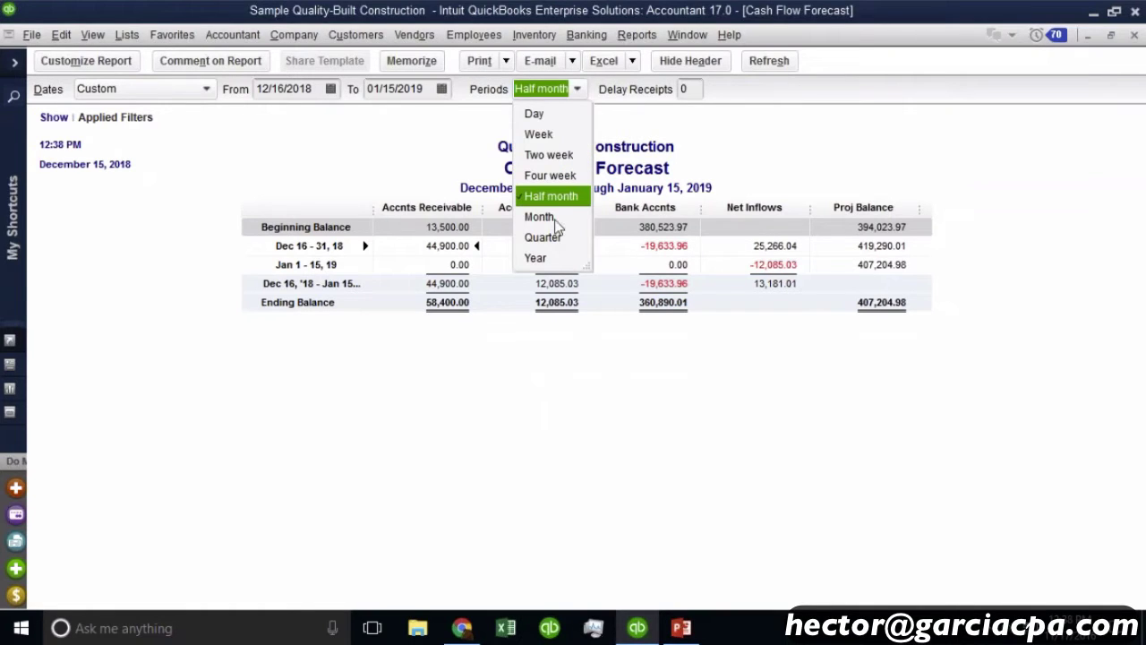
pyautogui.click(537, 117)
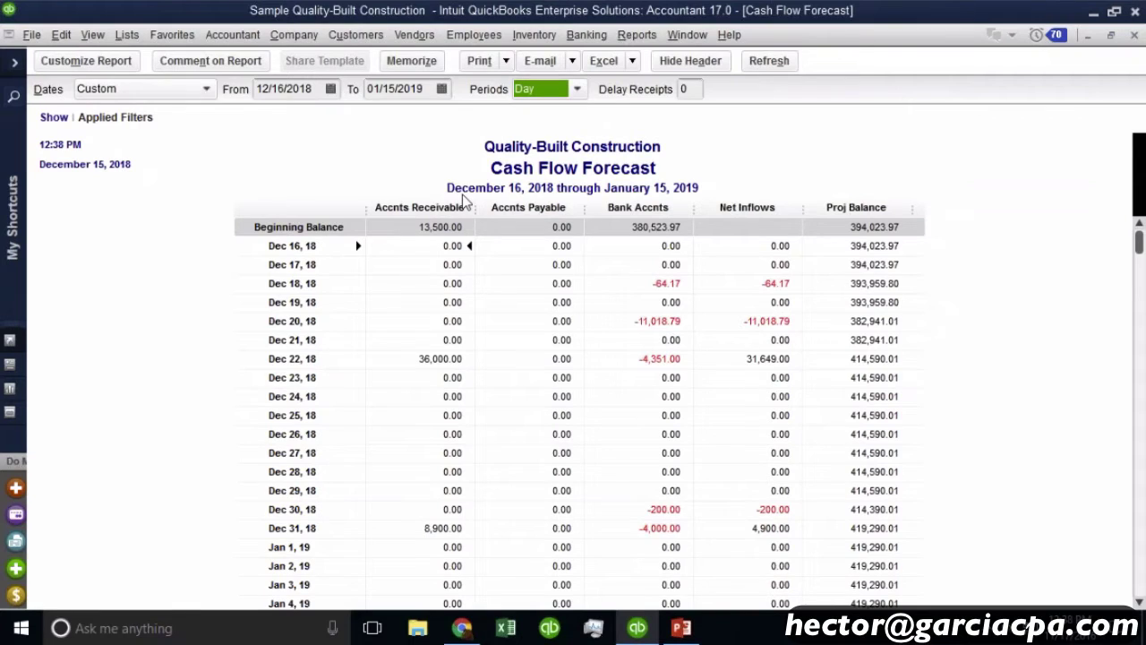
pyautogui.click(560, 89)
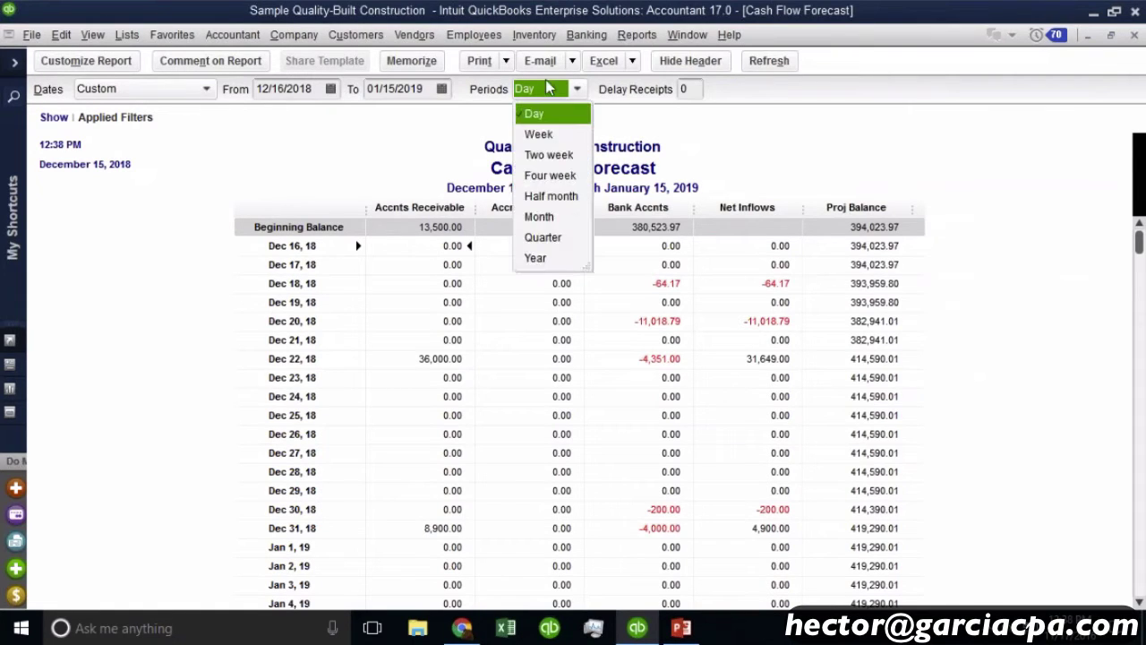
pyautogui.click(555, 128)
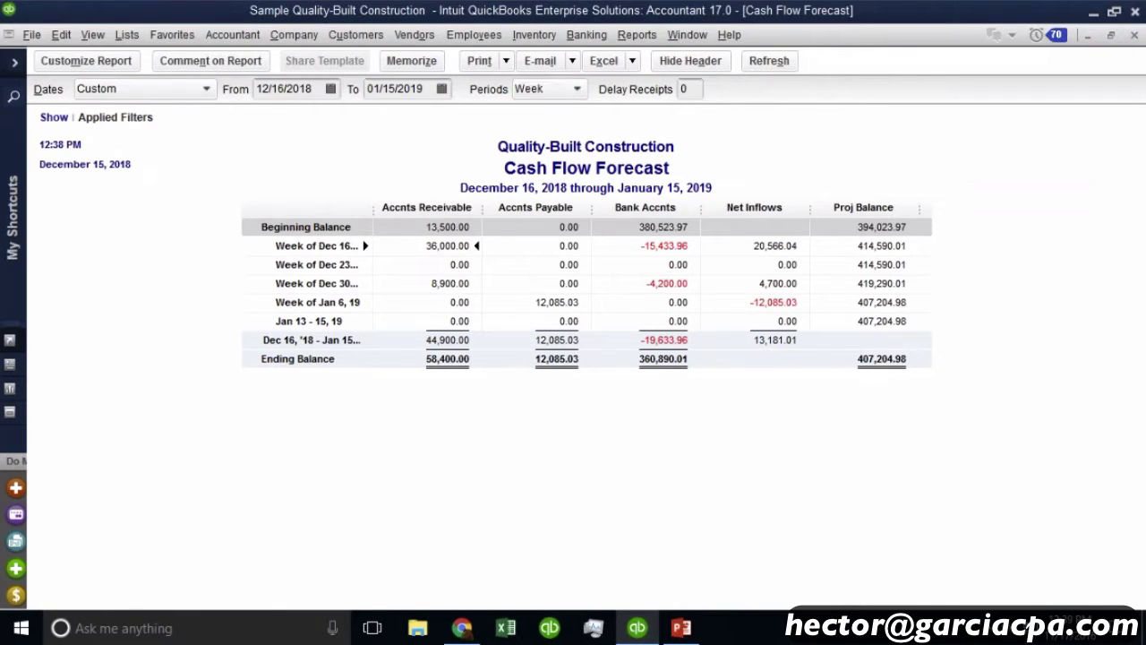
# Drill down from the Week of Dec 16 36,000.00 receivable to its Demolition invoice.
pyautogui.moveTo(372, 207); pyautogui.dragTo(448, 207)
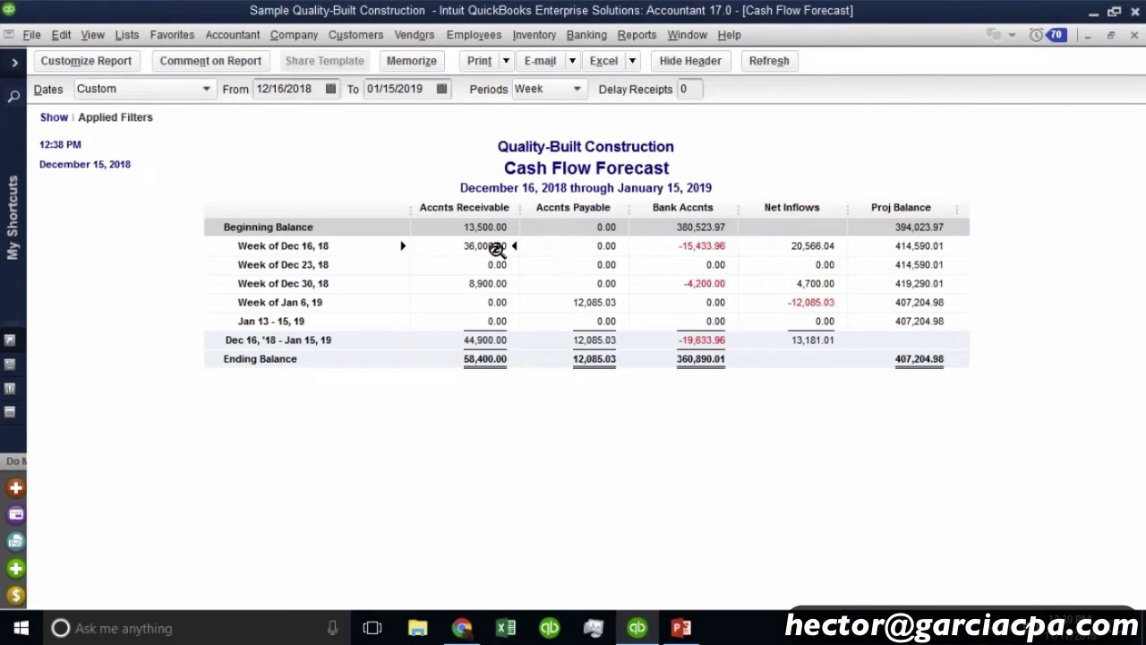
pyautogui.doubleClick(498, 248)
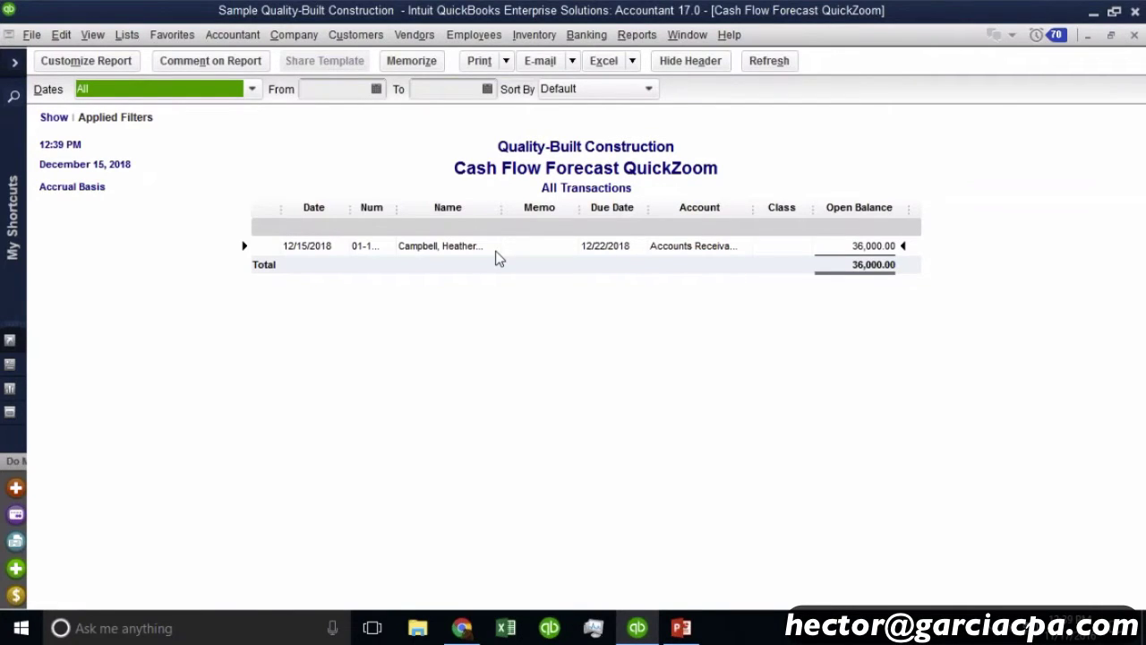
pyautogui.doubleClick(445, 248)
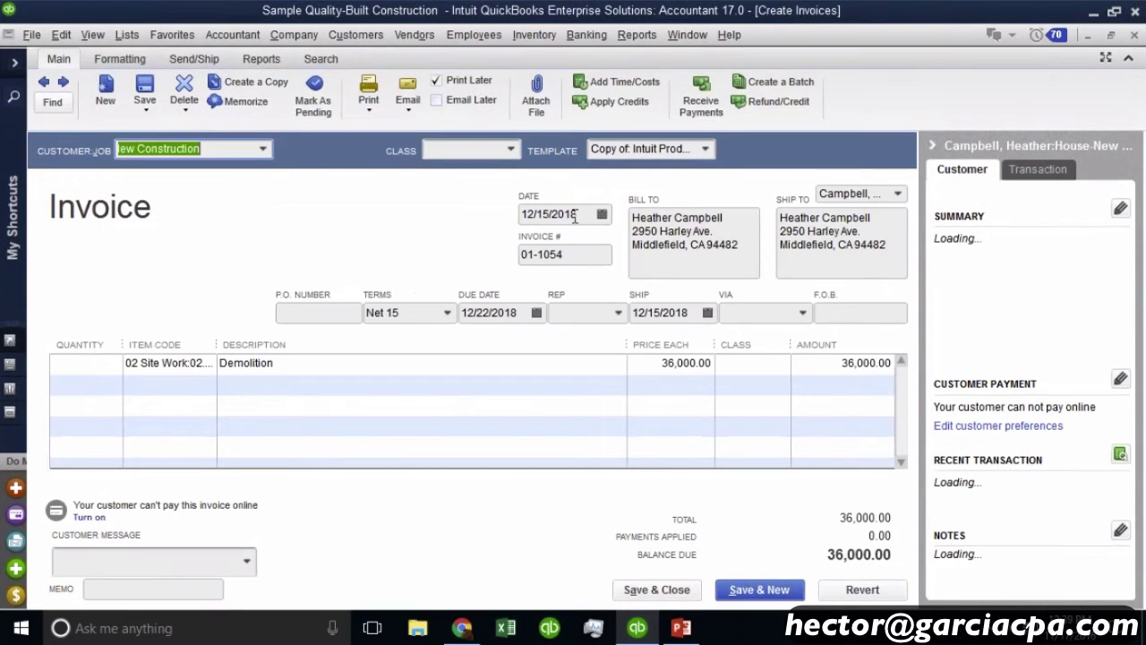
pyautogui.click(519, 312)
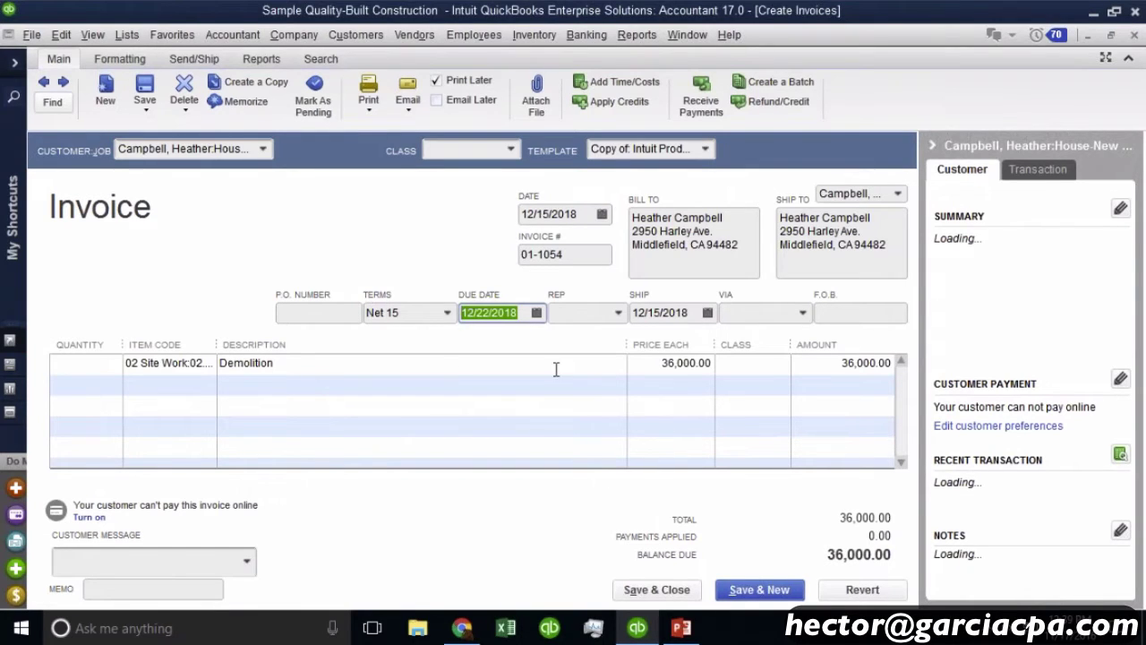
# Change the invoice due date to 12/28/2018, then save it and confirm recording the change.
pyautogui.click(536, 312)
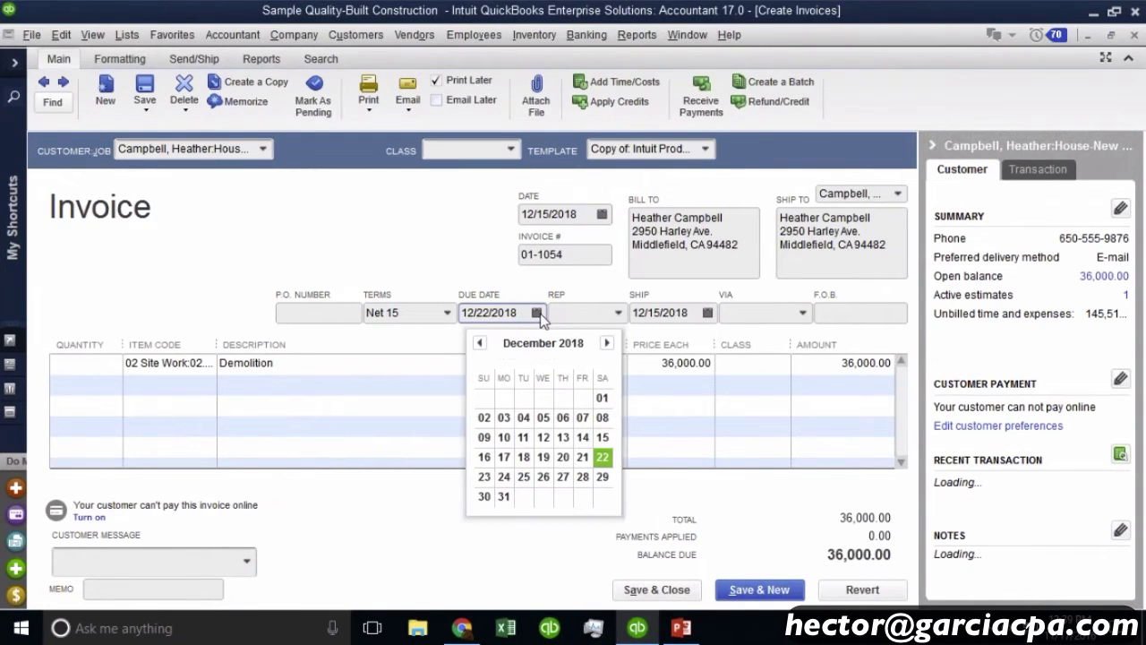
pyautogui.click(582, 476)
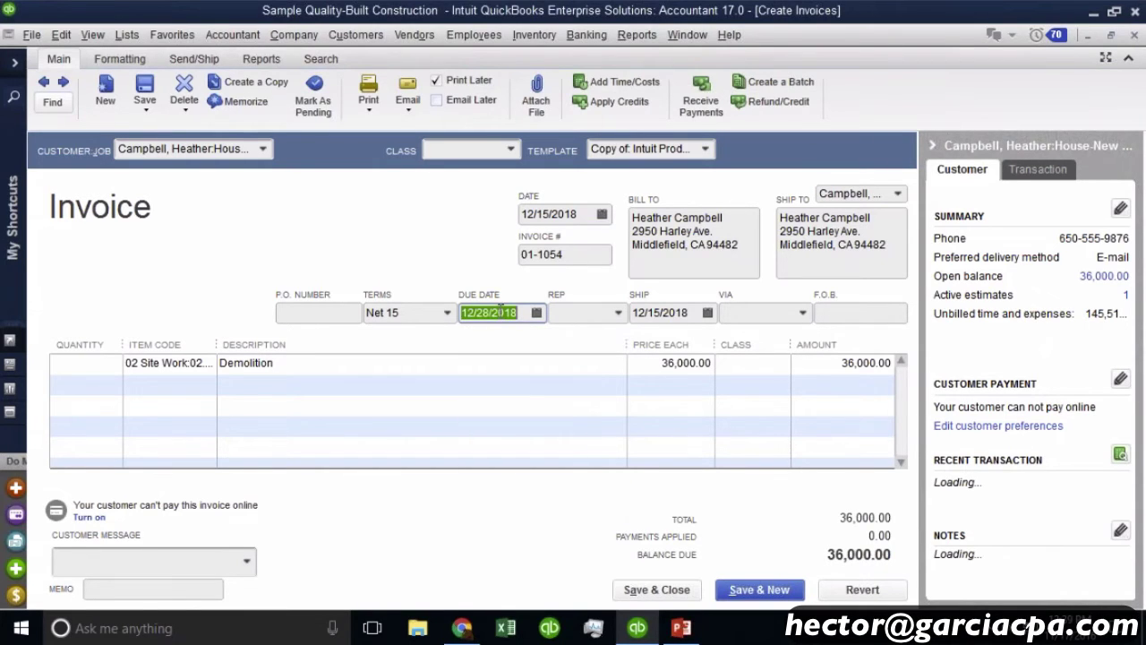
pyautogui.click(1110, 34)
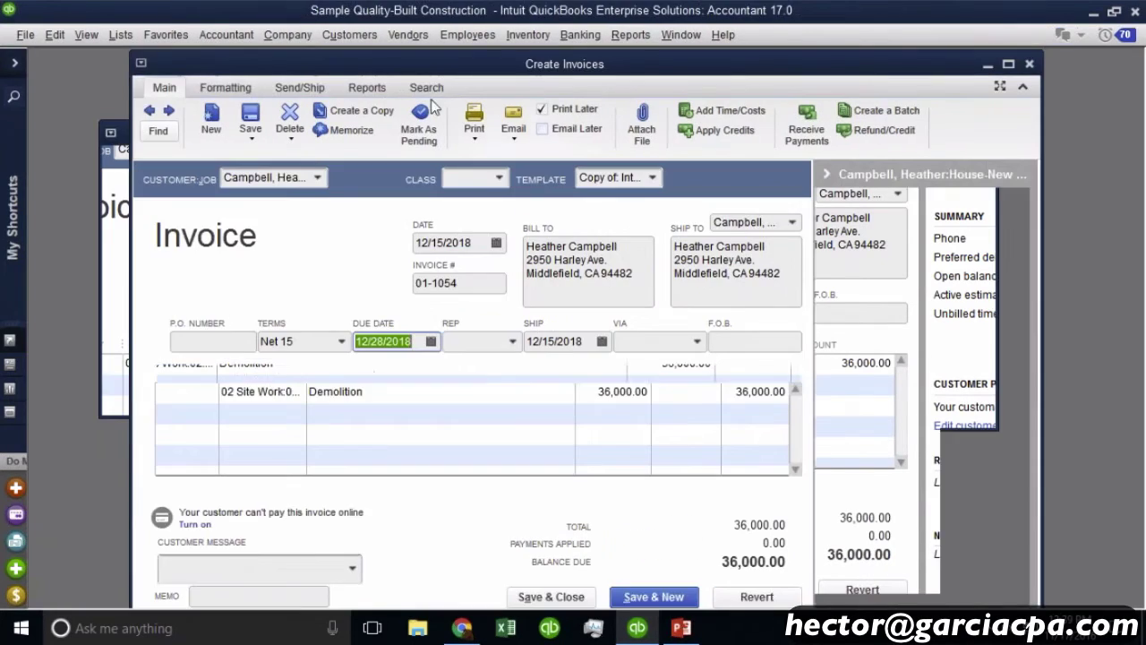
pyautogui.moveTo(414, 72); pyautogui.dragTo(826, 83)
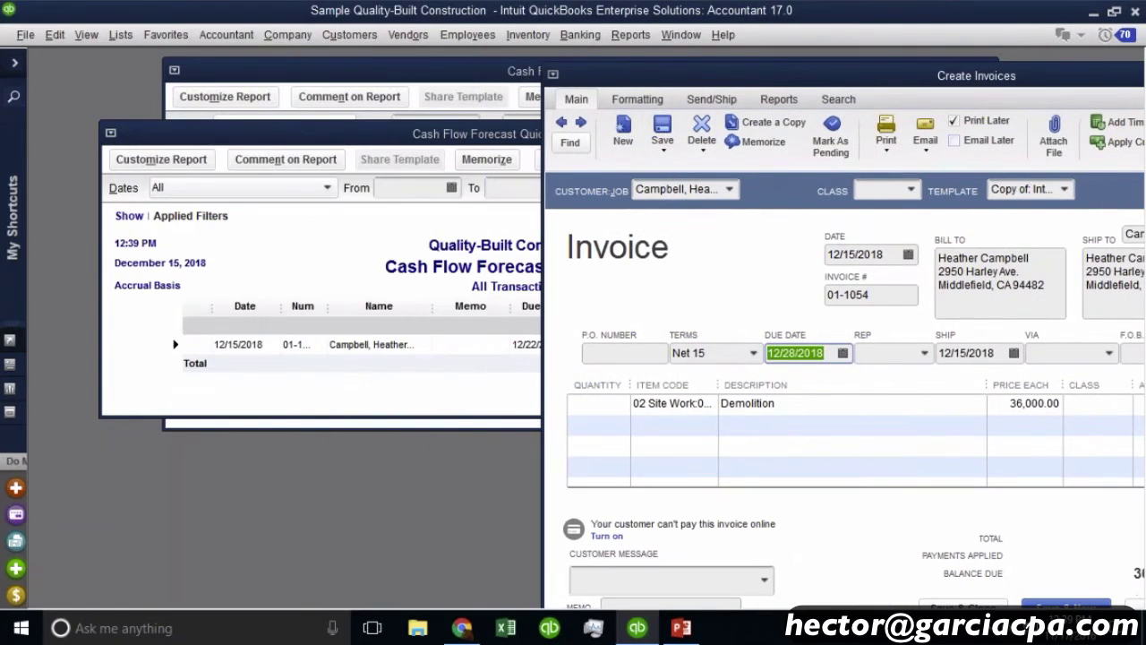
pyautogui.moveTo(264, 144); pyautogui.dragTo(224, 212)
pyautogui.moveTo(349, 71); pyautogui.dragTo(284, 78)
pyautogui.doubleClick(417, 286)
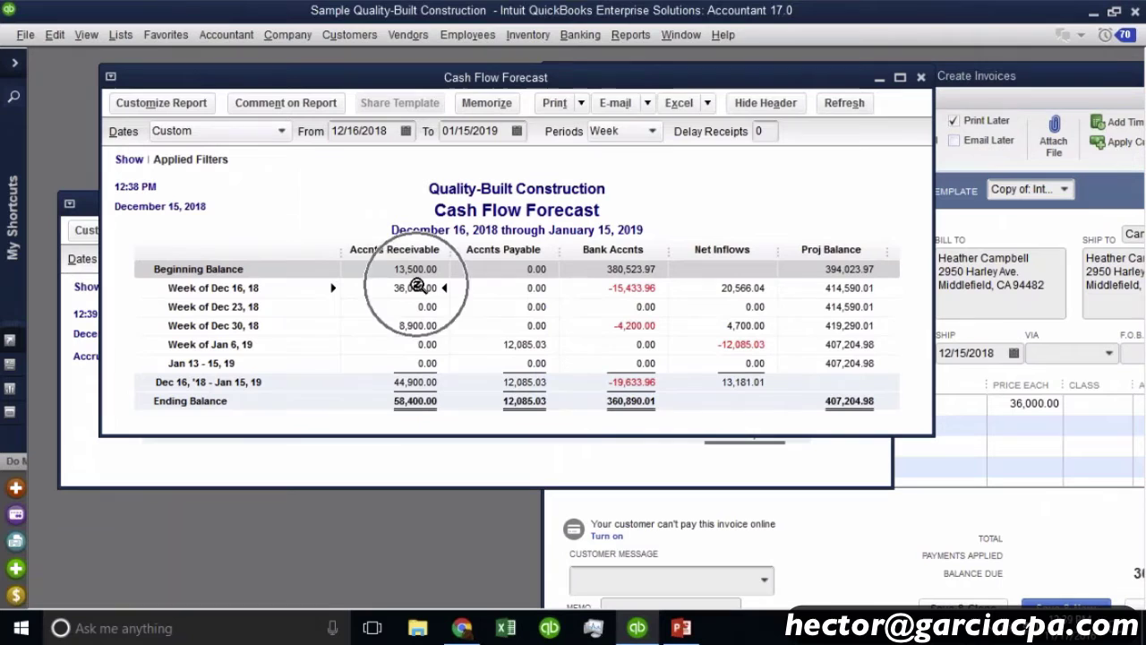
pyautogui.moveTo(1078, 76); pyautogui.dragTo(976, 69)
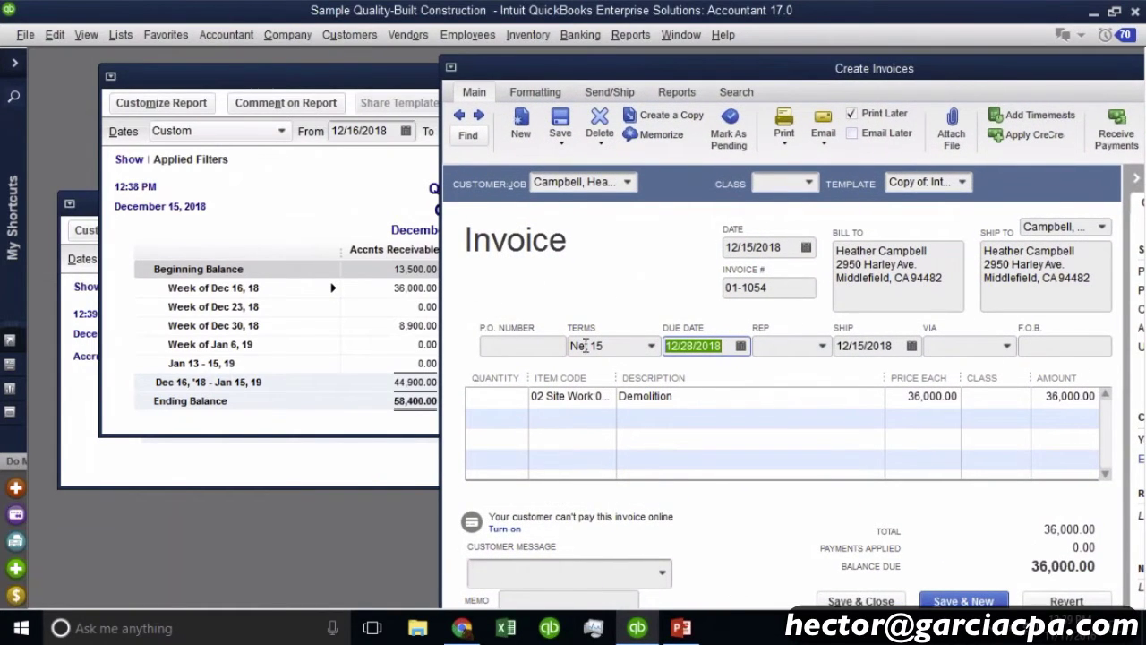
pyautogui.click(417, 293)
pyautogui.click(864, 601)
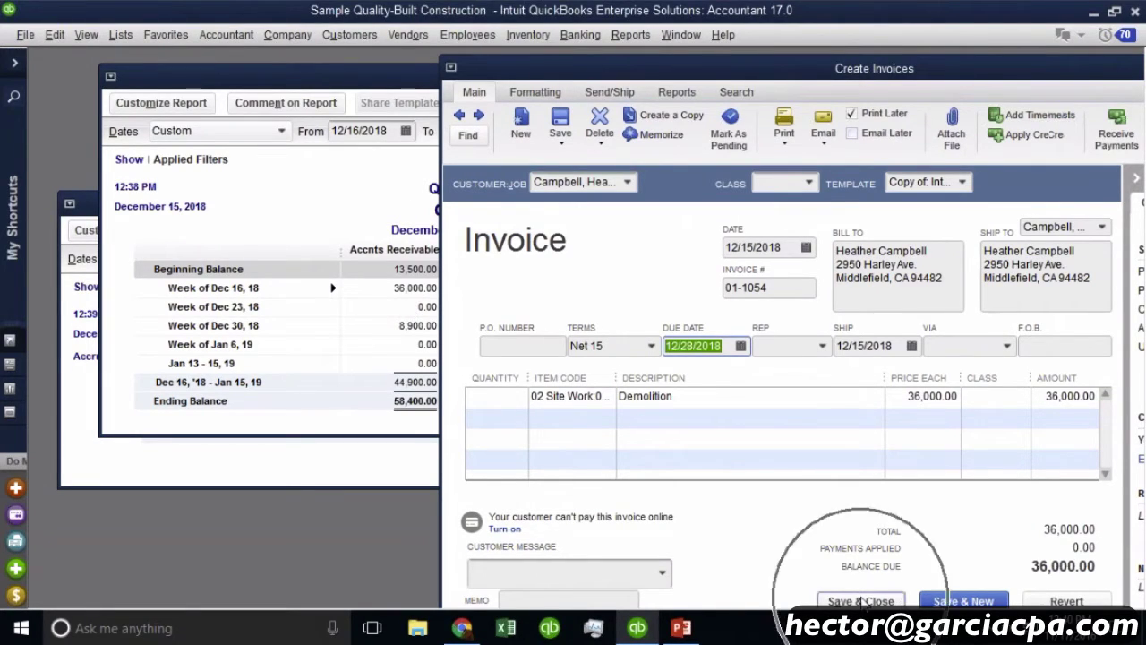
pyautogui.click(504, 222)
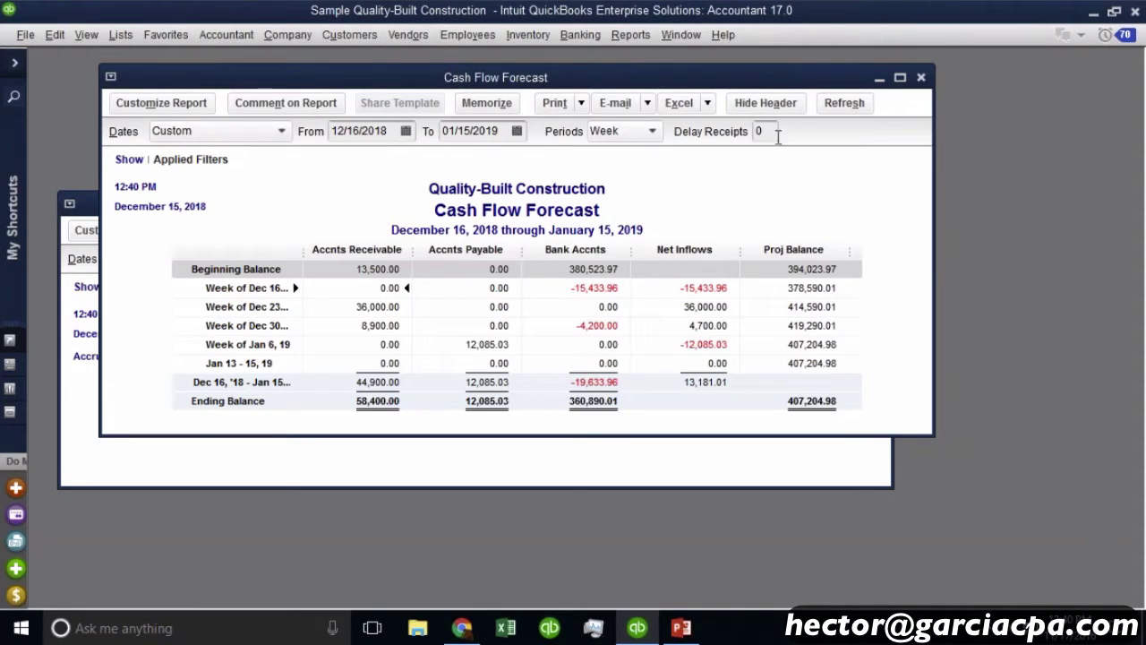
# Set Delay Receipts to 10 days and refresh the forecast.
pyautogui.click(773, 132)
pyautogui.hotkey('shift', 'Home')
pyautogui.write('10')
pyautogui.click(847, 103)
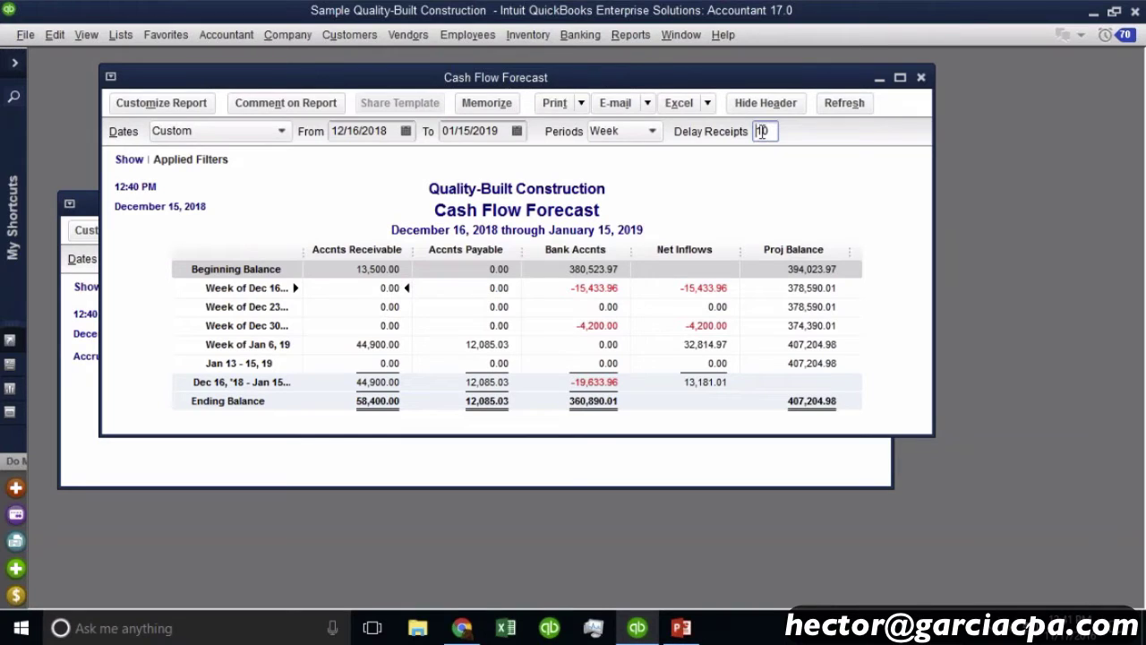
# Run the Customers & Receivables > Average Days to Pay Summary report.
pyautogui.click(629, 36)
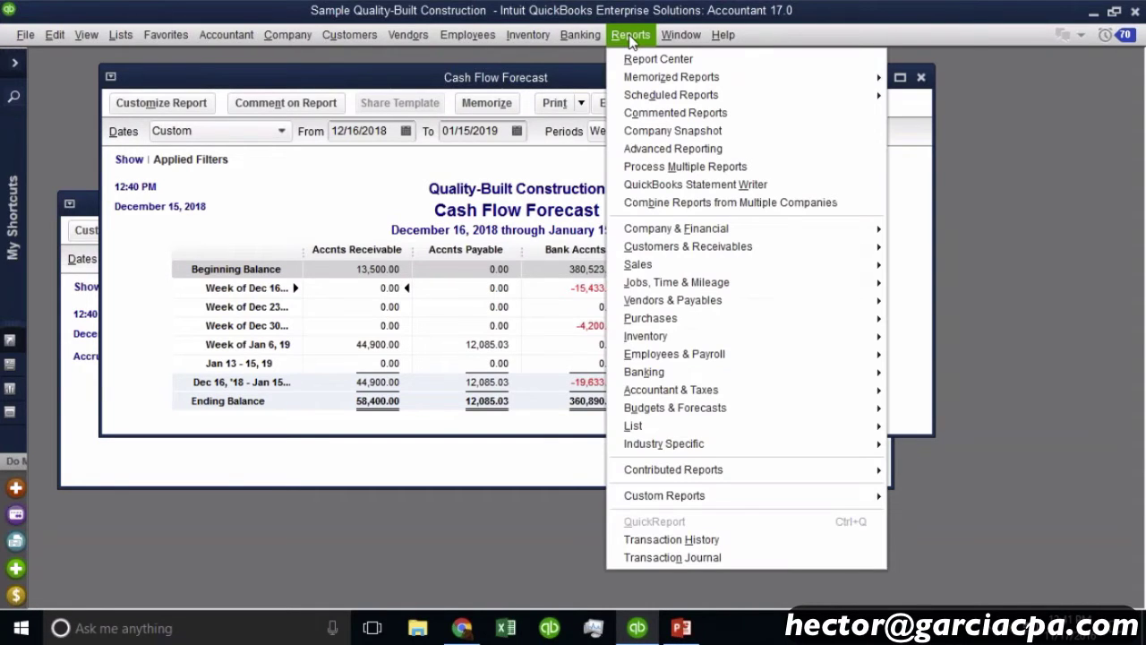
pyautogui.click(746, 259)
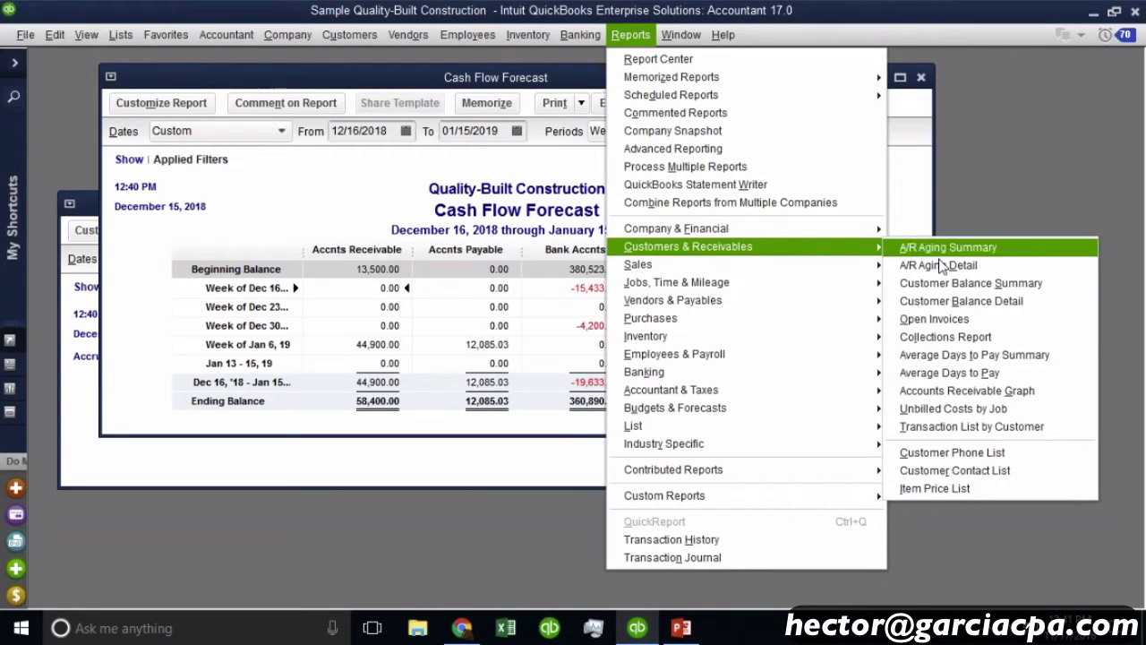
pyautogui.click(1029, 359)
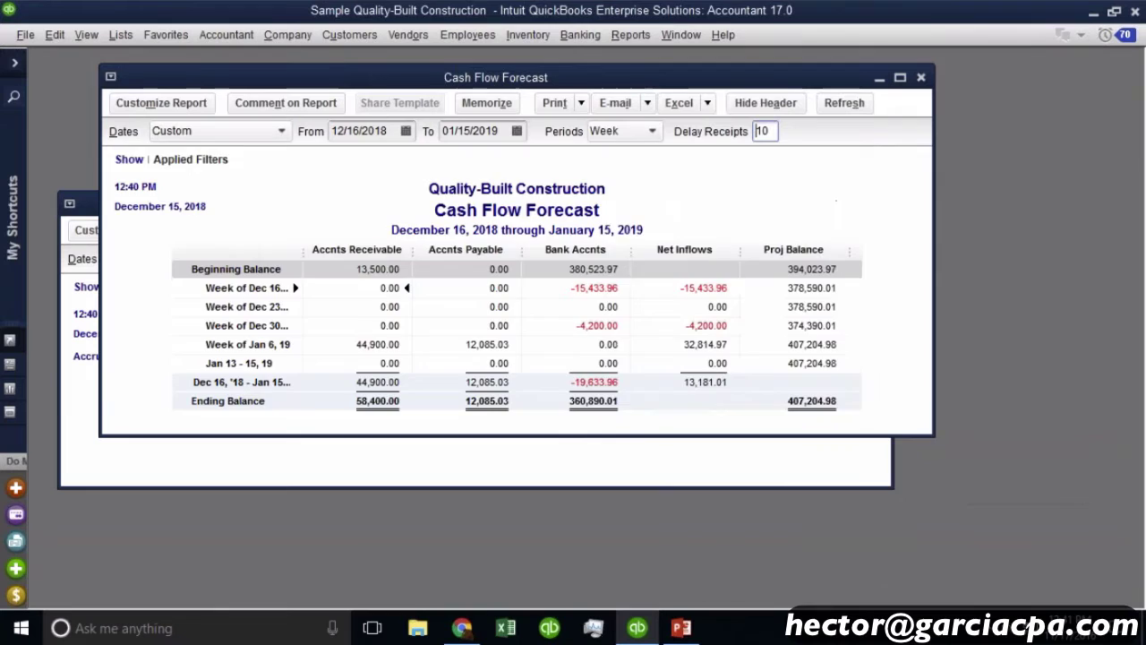
pyautogui.moveTo(587, 163); pyautogui.dragTo(694, 197)
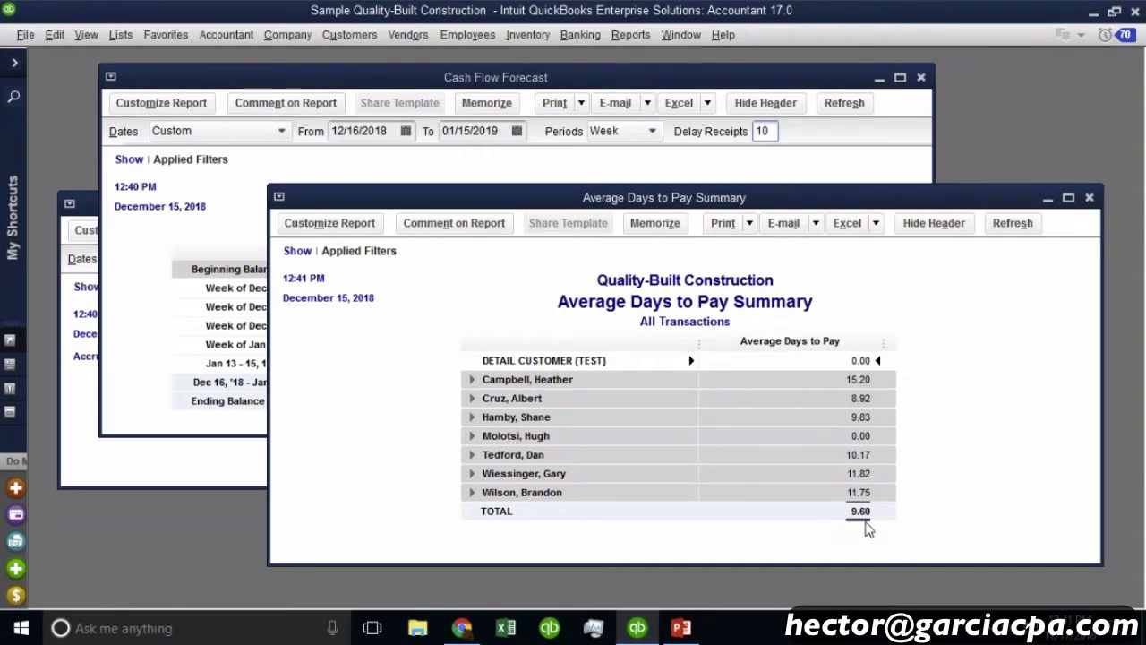
pyautogui.click(863, 520)
# Reset the forecast's Delay Receipts to 0, then drill into the 9.60 total average.
pyautogui.click(819, 174)
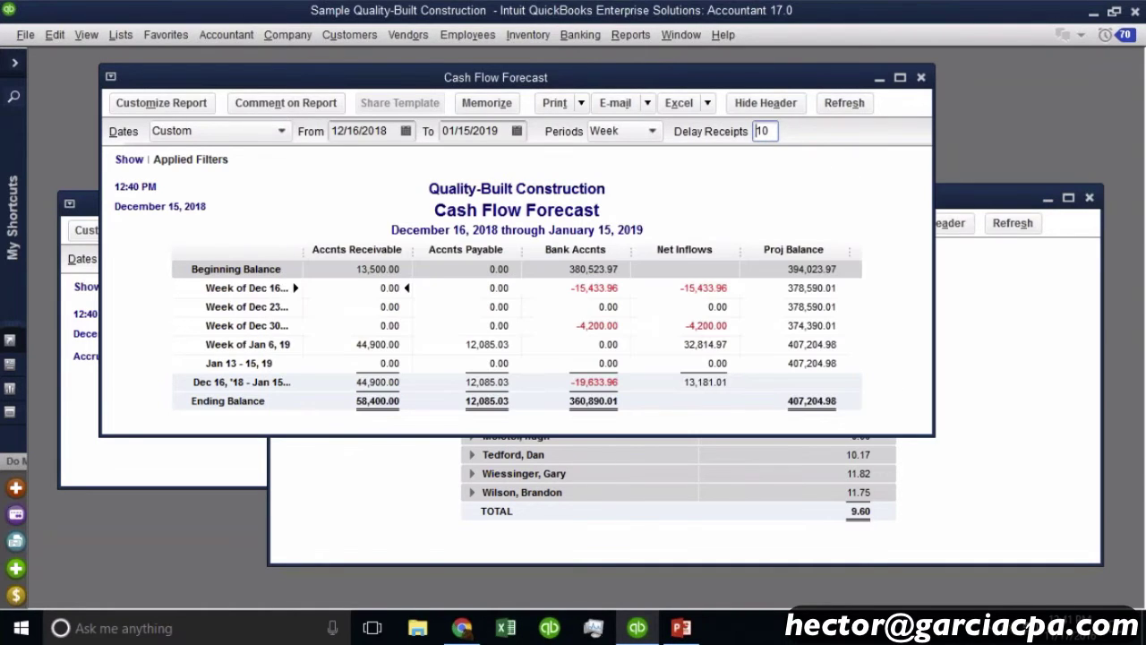
pyautogui.doubleClick(770, 131)
pyautogui.write('0')
pyautogui.click(934, 511)
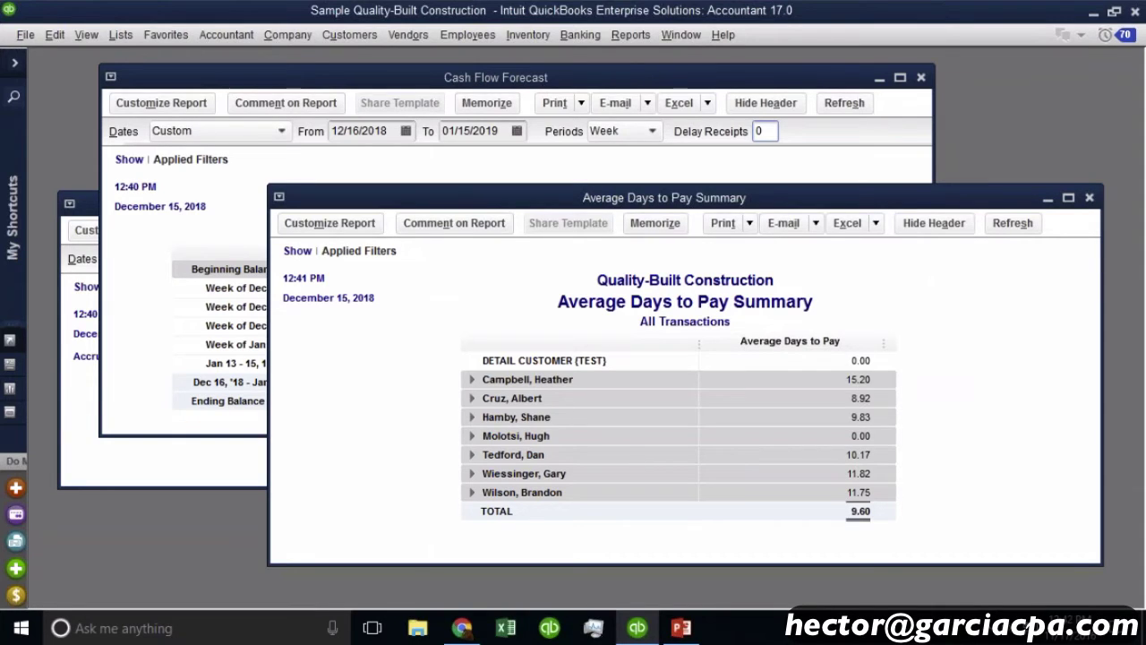
pyautogui.click(861, 515)
pyautogui.doubleClick(862, 515)
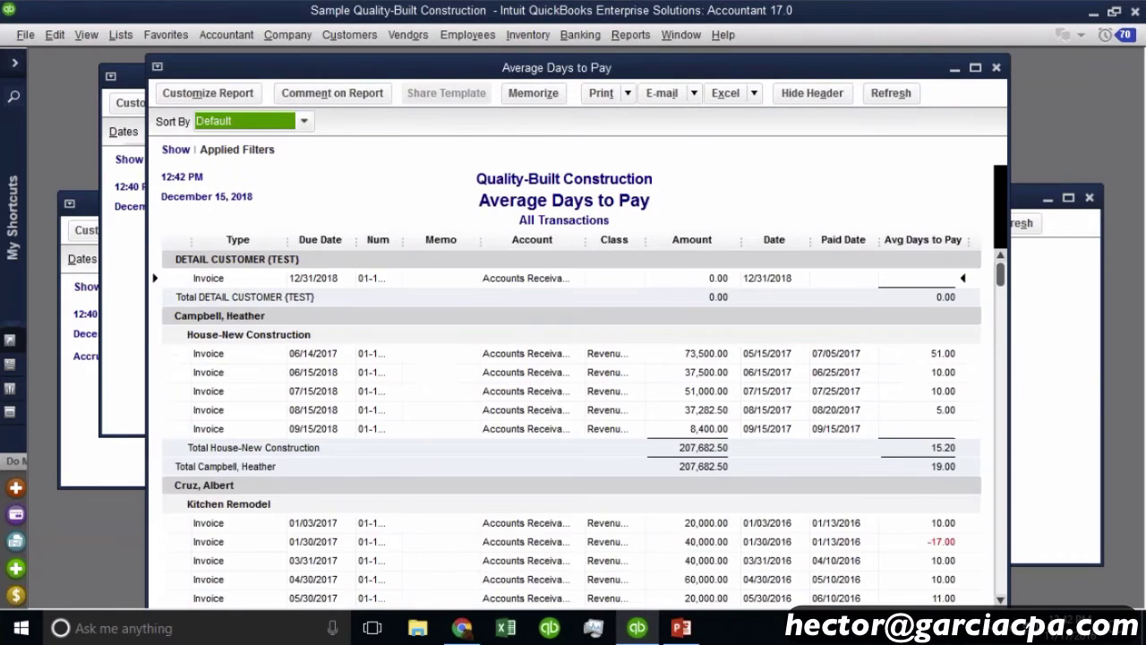
pyautogui.click(630, 34)
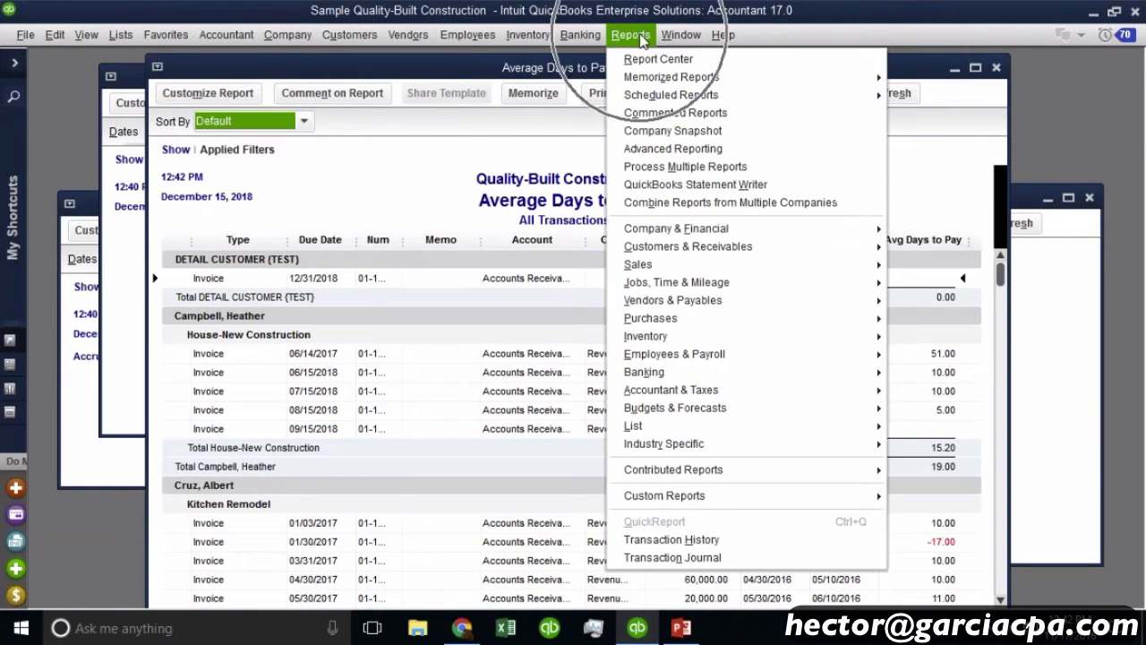
pyautogui.moveTo(752, 256)
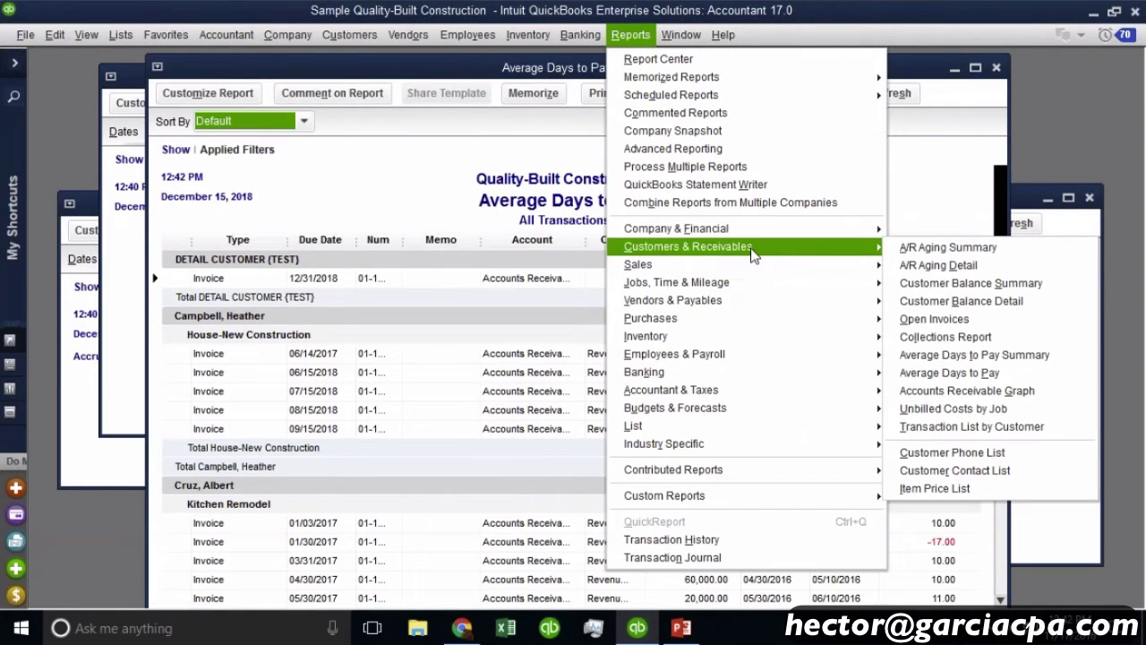
pyautogui.click(1001, 373)
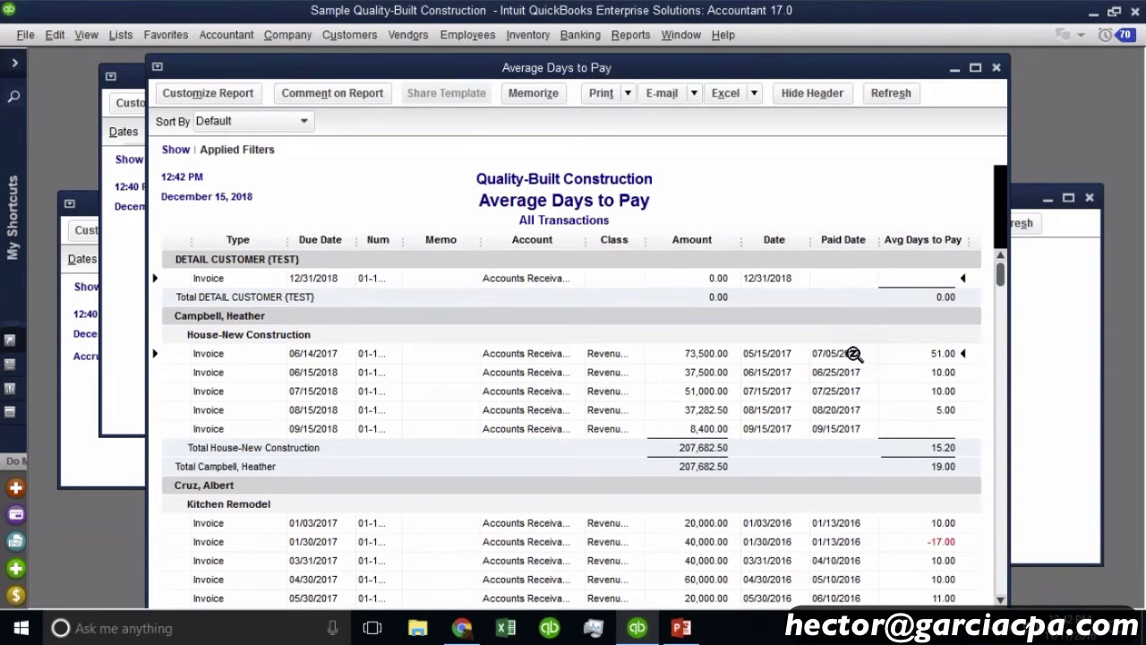
pyautogui.click(329, 355)
pyautogui.click(775, 355)
pyautogui.click(833, 361)
pyautogui.scroll(-10, 708, 425)
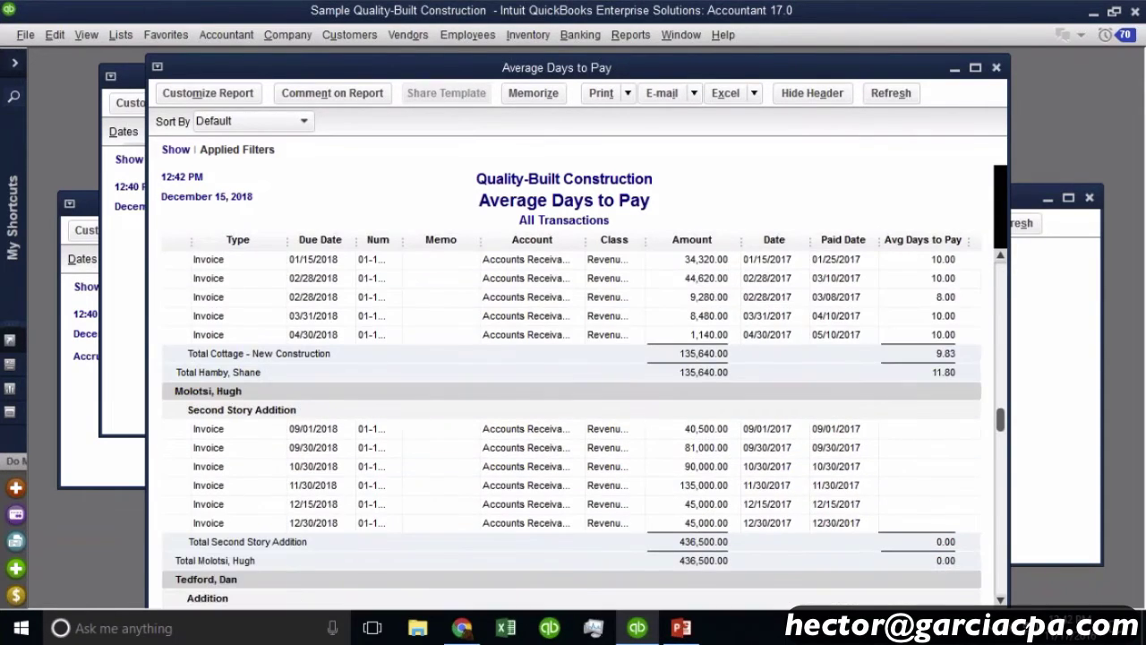
pyautogui.scroll(4, 707, 425)
pyautogui.scroll(5, 707, 424)
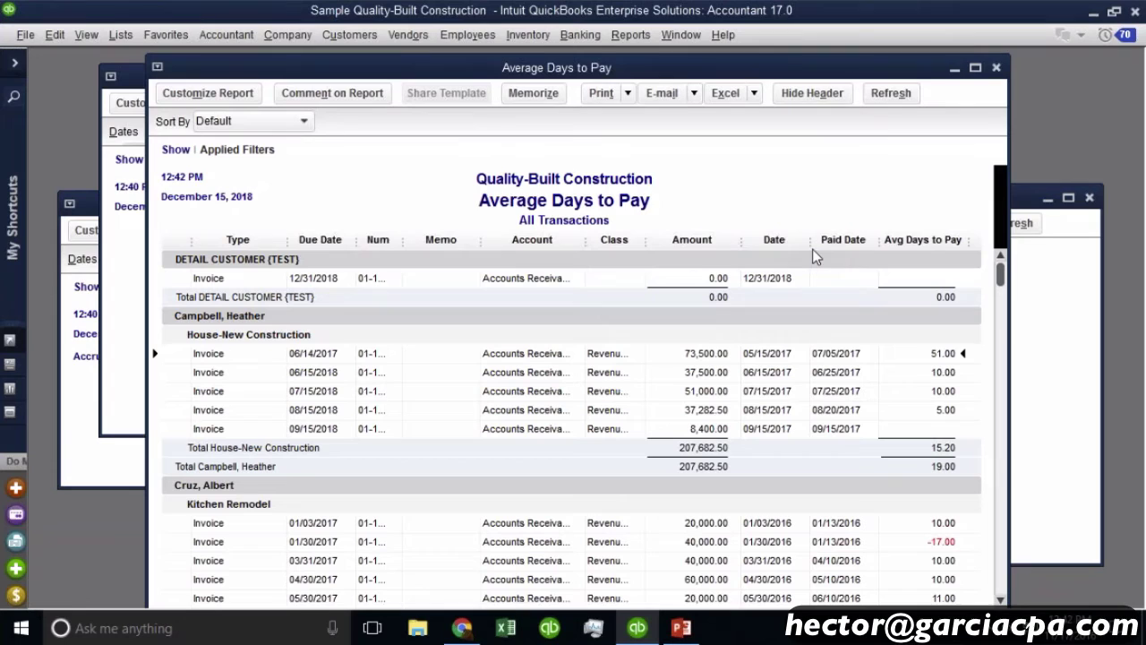
pyautogui.click(997, 68)
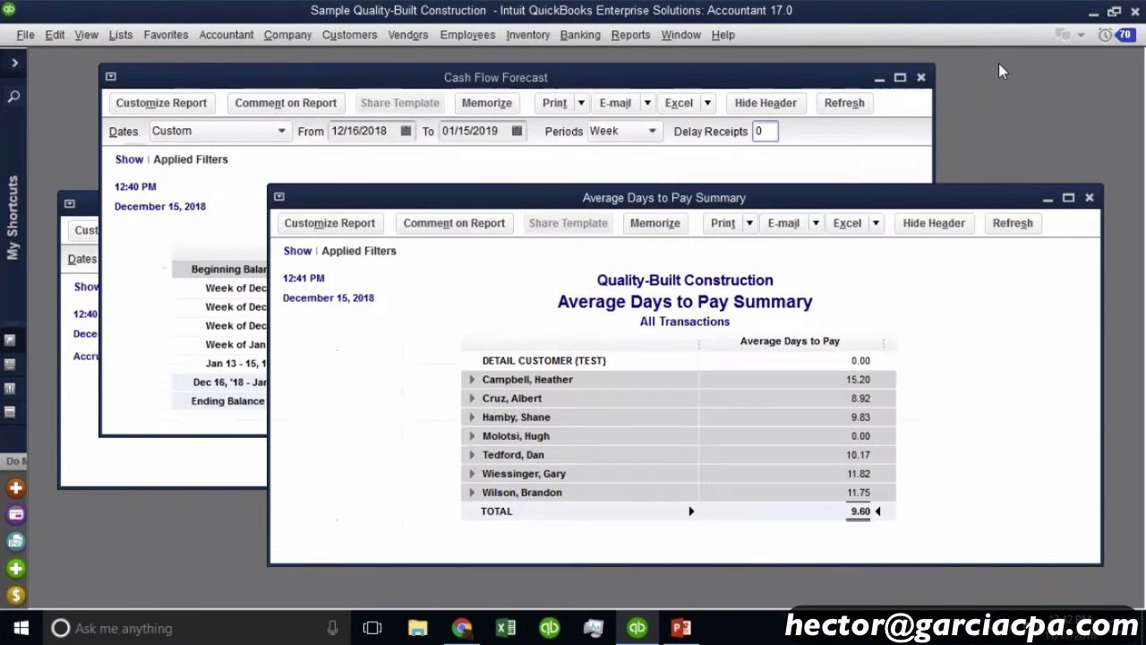
pyautogui.click(1088, 197)
pyautogui.press('Tab')
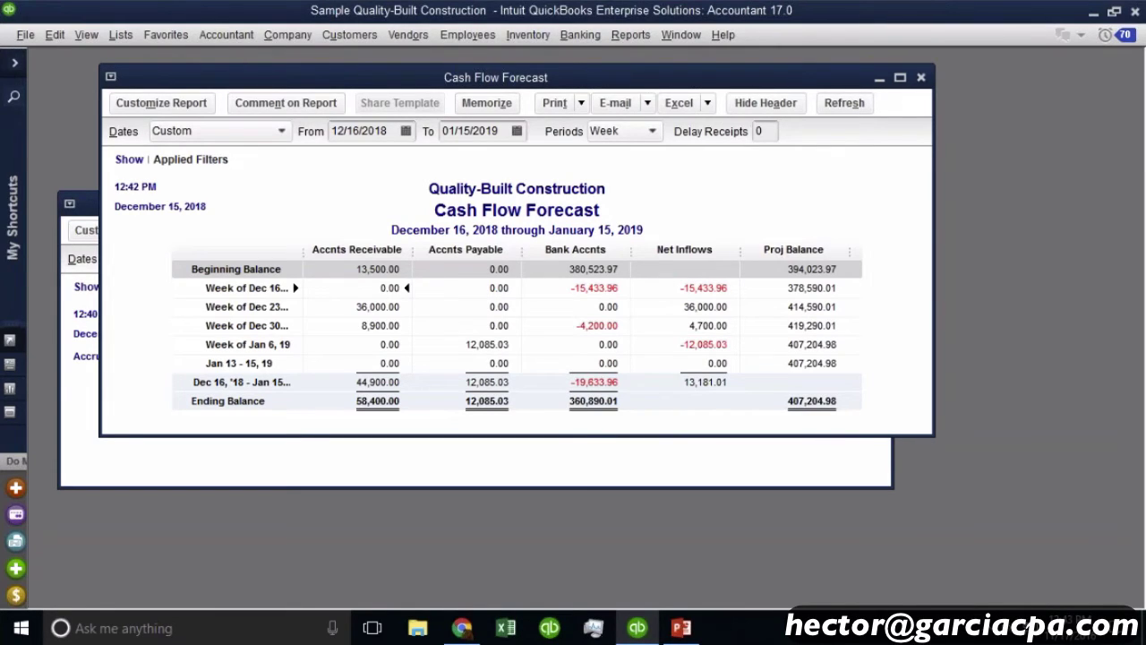
pyautogui.click(395, 40)
# Start a bill from quick-added vendor 'monthly cashflow projection' for 25,000.00 to Office Supplies.
pyautogui.click(417, 102)
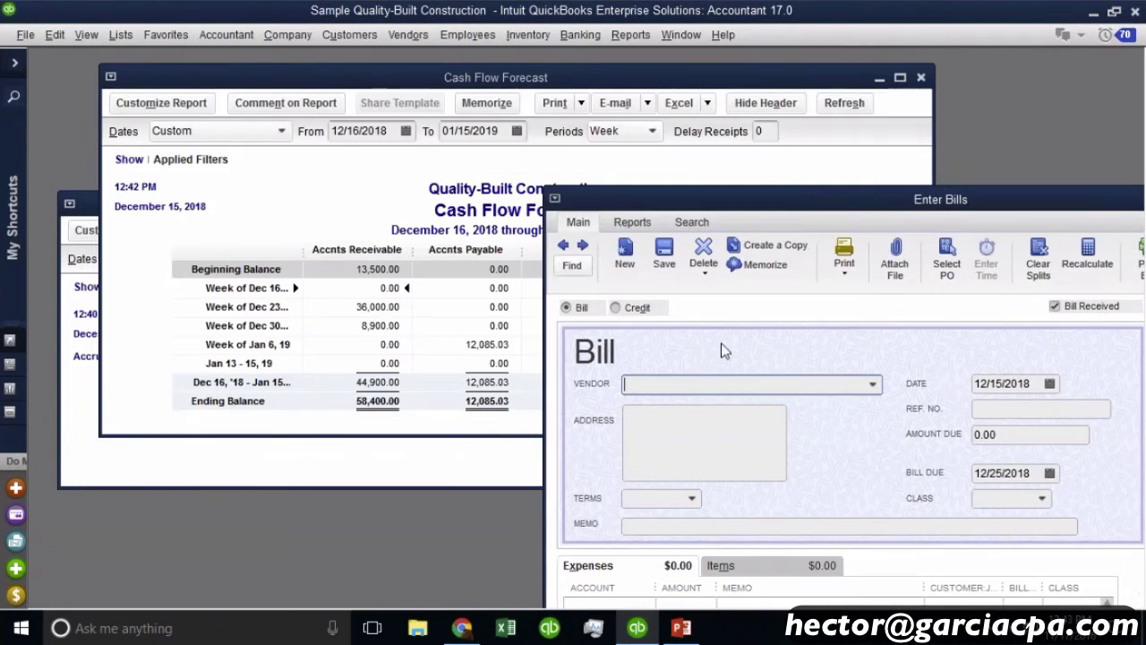
pyautogui.write('monthly')
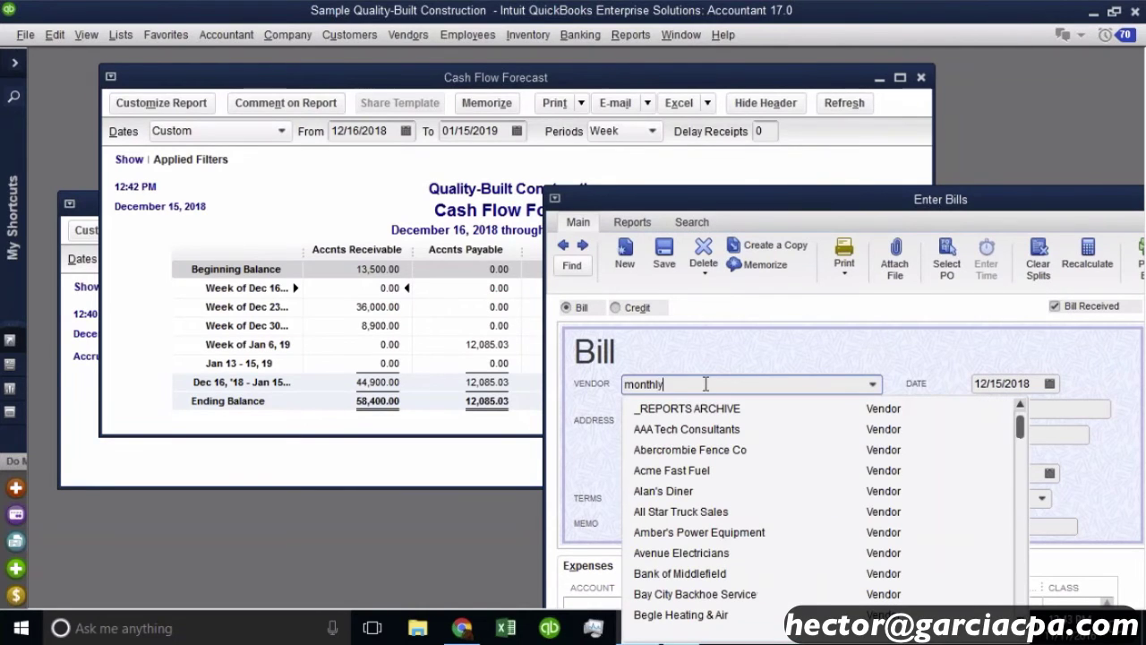
pyautogui.write(' cashflow projec')
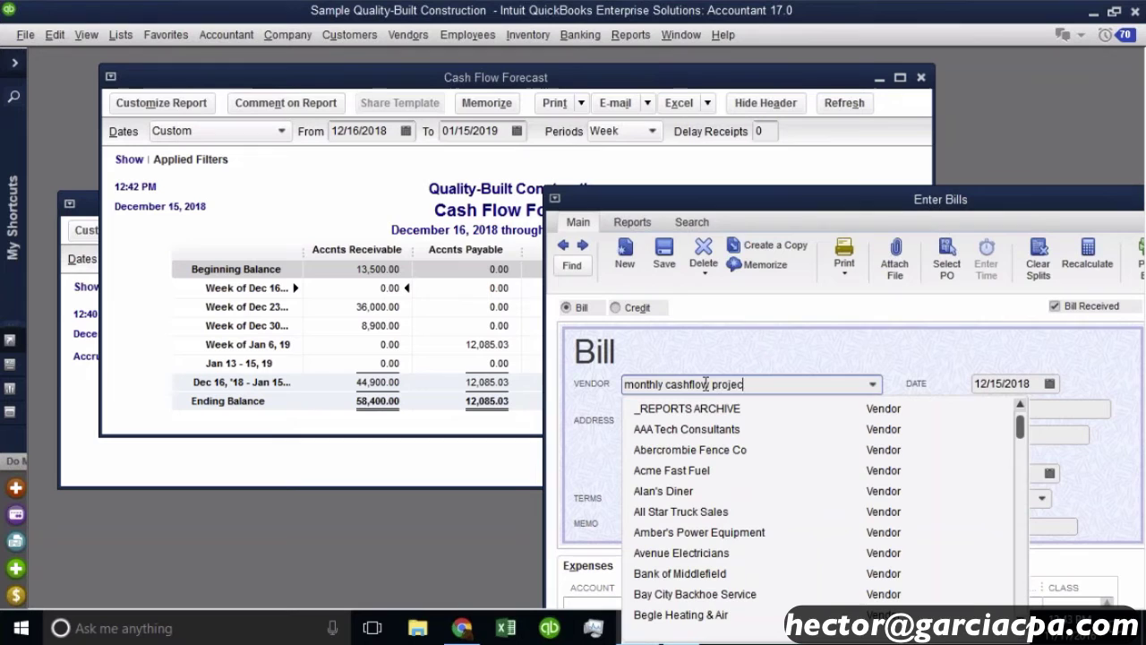
pyautogui.write('tion')
pyautogui.press('Tab')
pyautogui.press('Return')
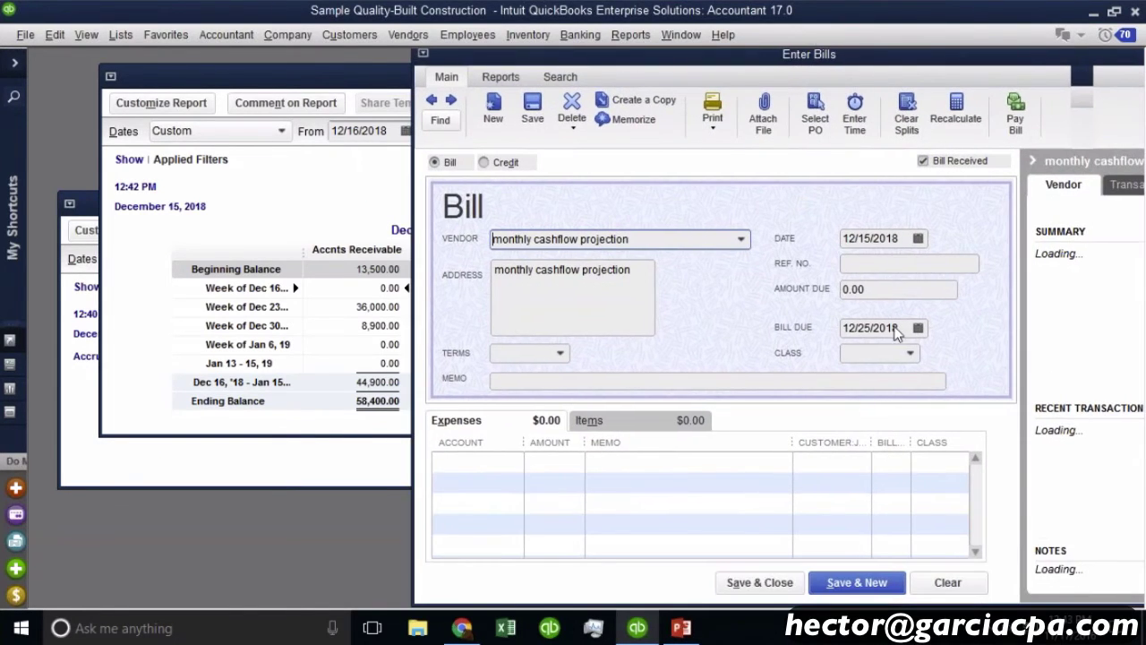
pyautogui.click(881, 296)
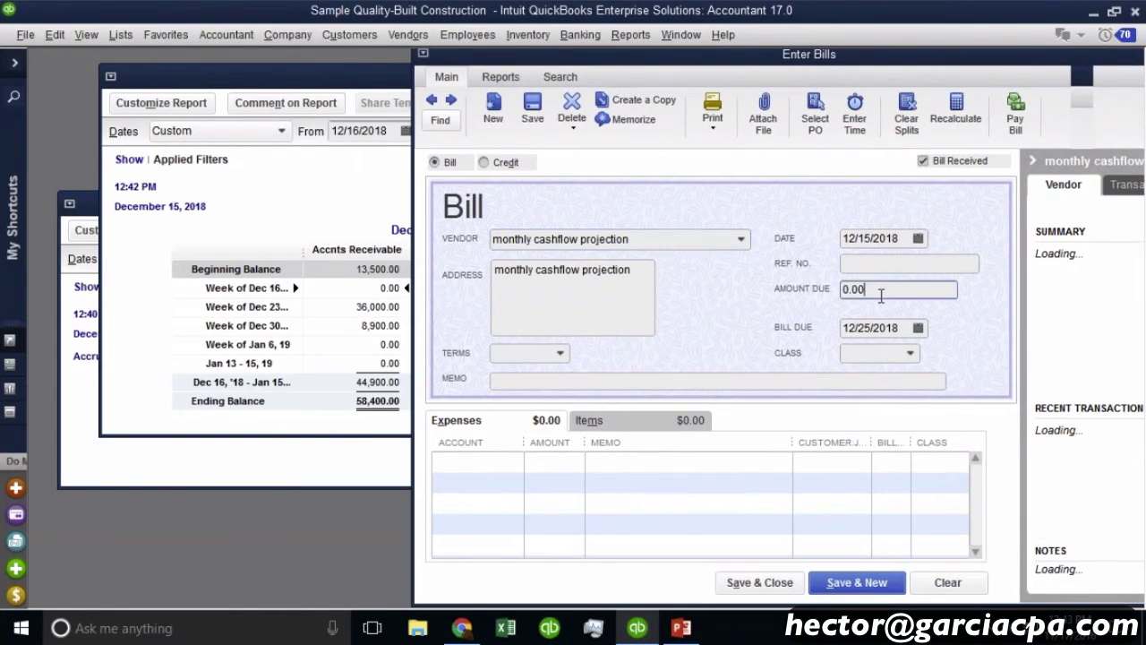
pyautogui.write('25000')
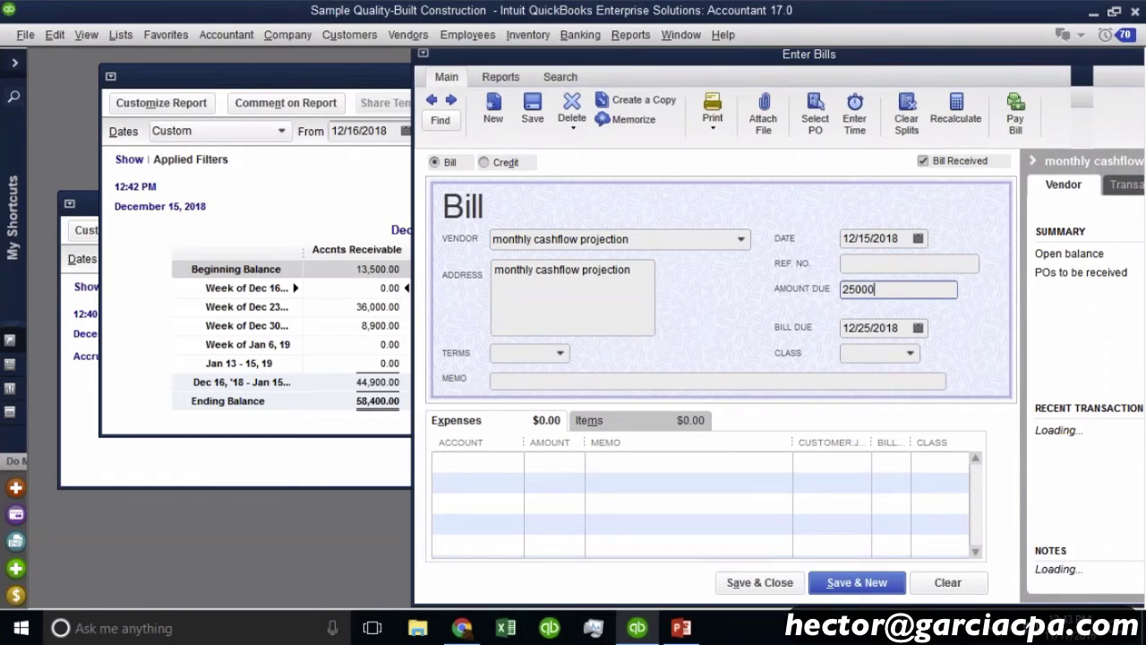
pyautogui.click(473, 463)
pyautogui.write('off')
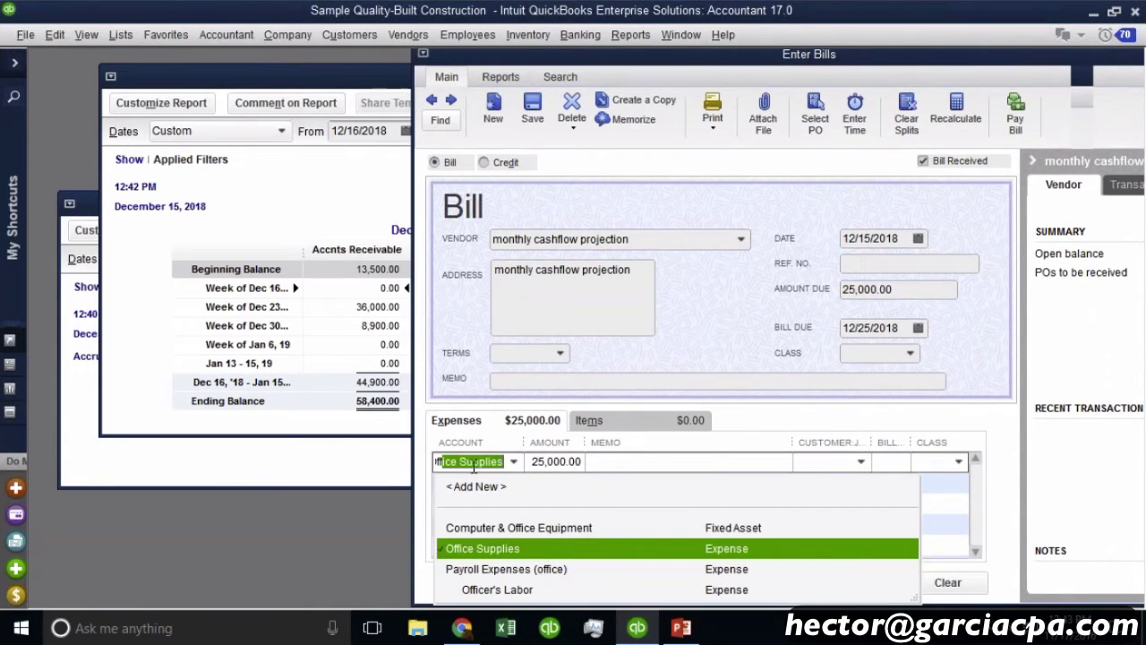
pyautogui.click(484, 550)
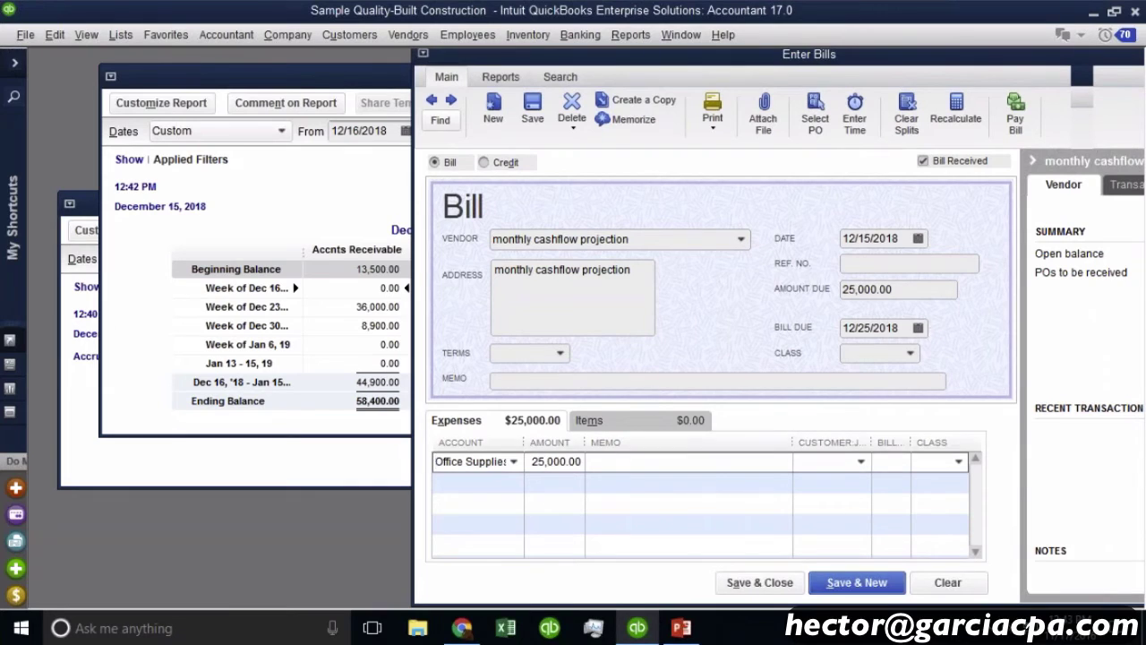
# Add the memo '** NOTE, used for cashflow projections ***' and date the bill 12/31/2018.
pyautogui.click(538, 376)
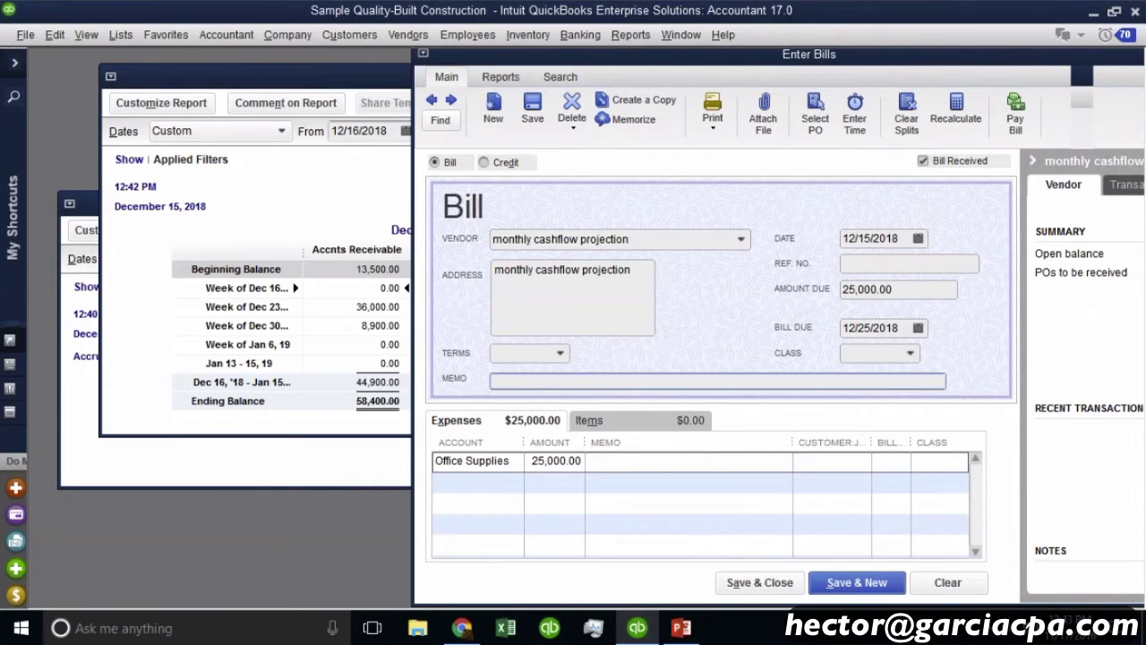
pyautogui.write('** NOTE, used for cas')
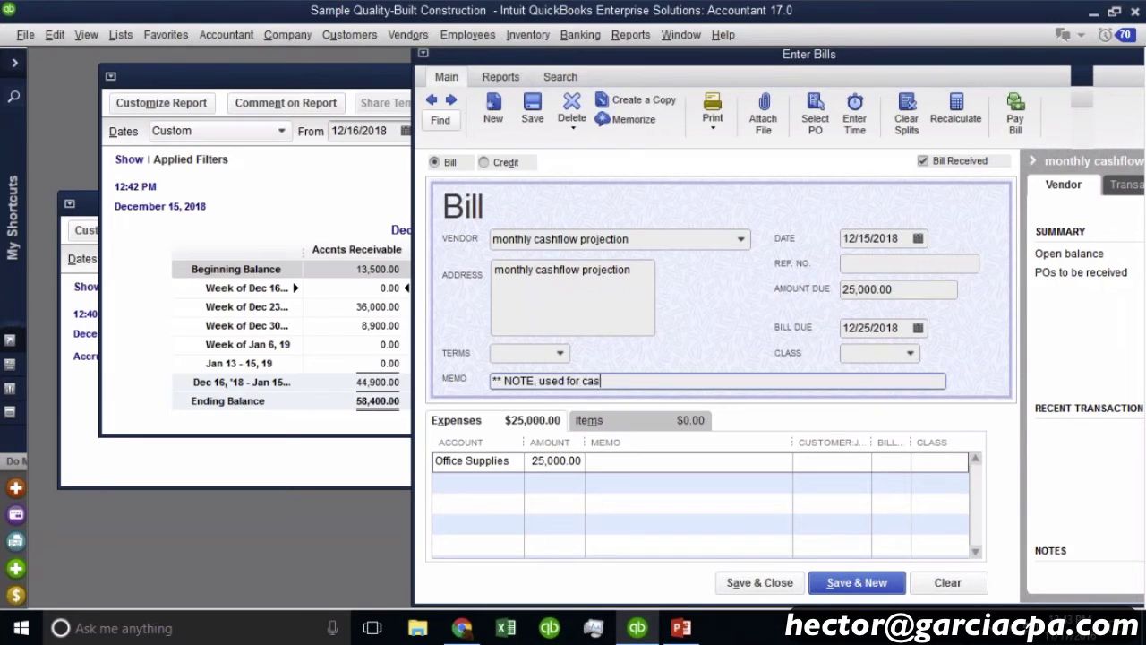
pyautogui.write('hflow projhections')
pyautogui.press('BackSpace')
pyautogui.press('BackSpace')
pyautogui.press('BackSpace')
pyautogui.press('BackSpace')
pyautogui.press('BackSpace')
pyautogui.press('BackSpace')
pyautogui.press('BackSpace')
pyautogui.press('BackSpace')
pyautogui.write('ections')
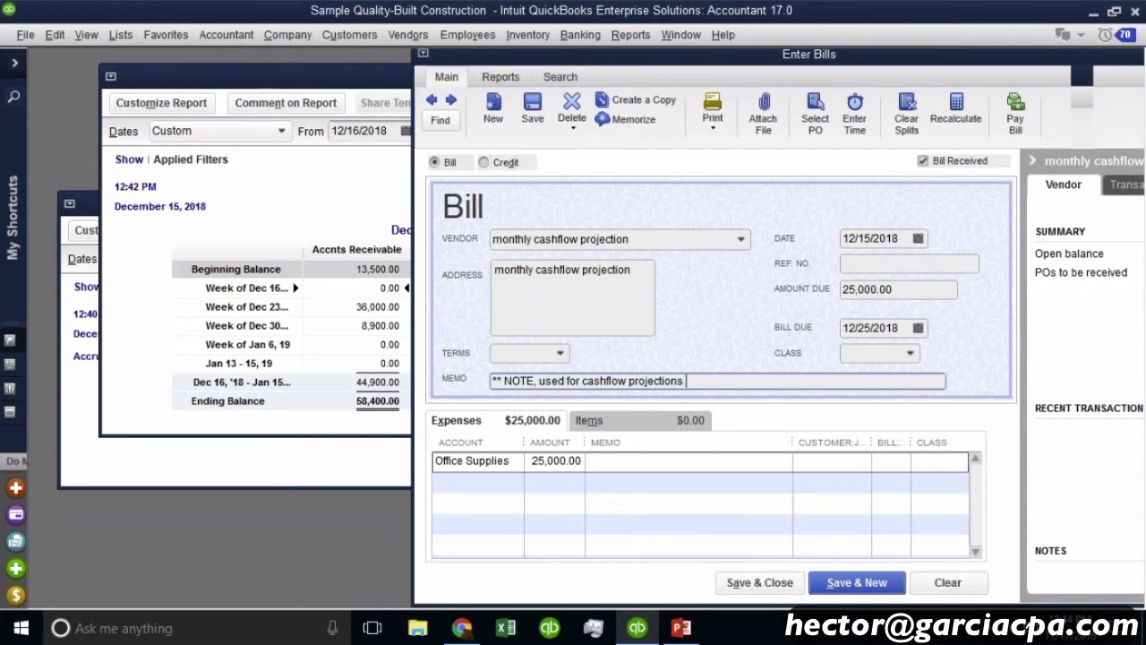
pyautogui.write(' ***')
pyautogui.click(917, 238)
pyautogui.click(887, 428)
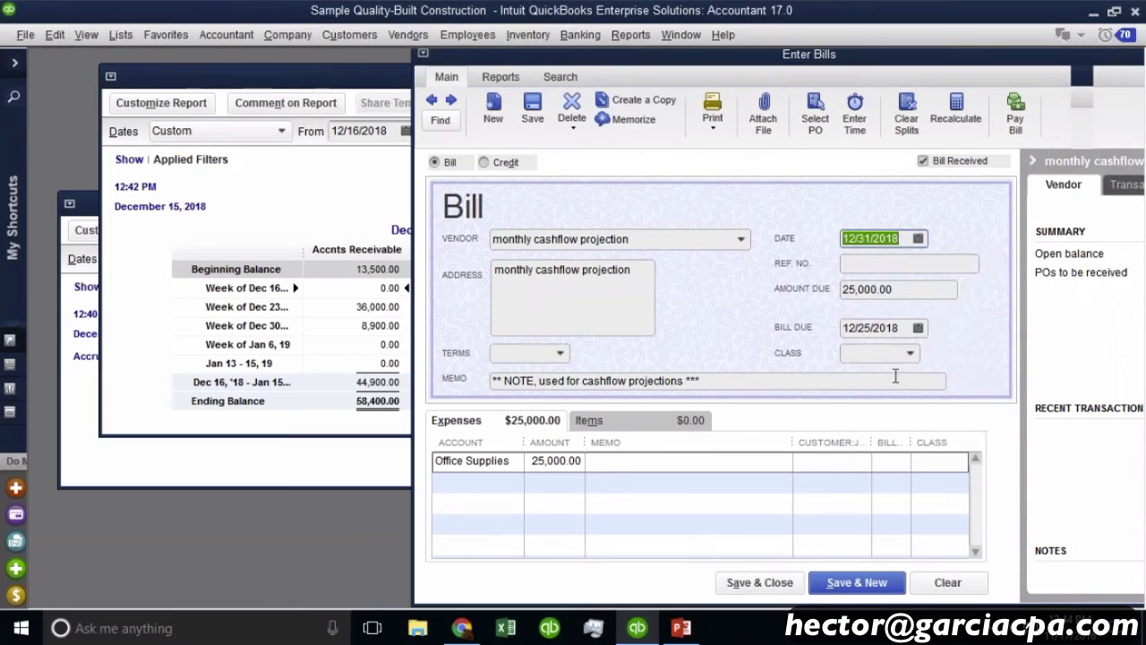
pyautogui.click(560, 353)
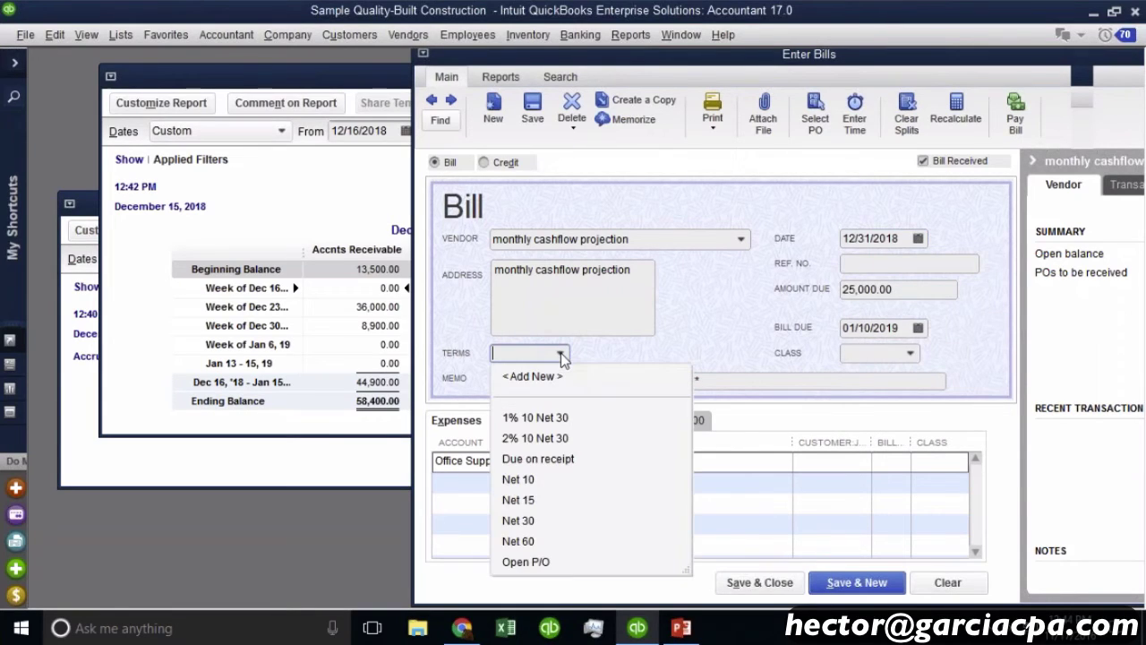
# Set the bill's terms to Due on receipt and save it, keeping the new vendor terms.
pyautogui.click(536, 458)
pyautogui.moveTo(627, 53); pyautogui.dragTo(700, 54)
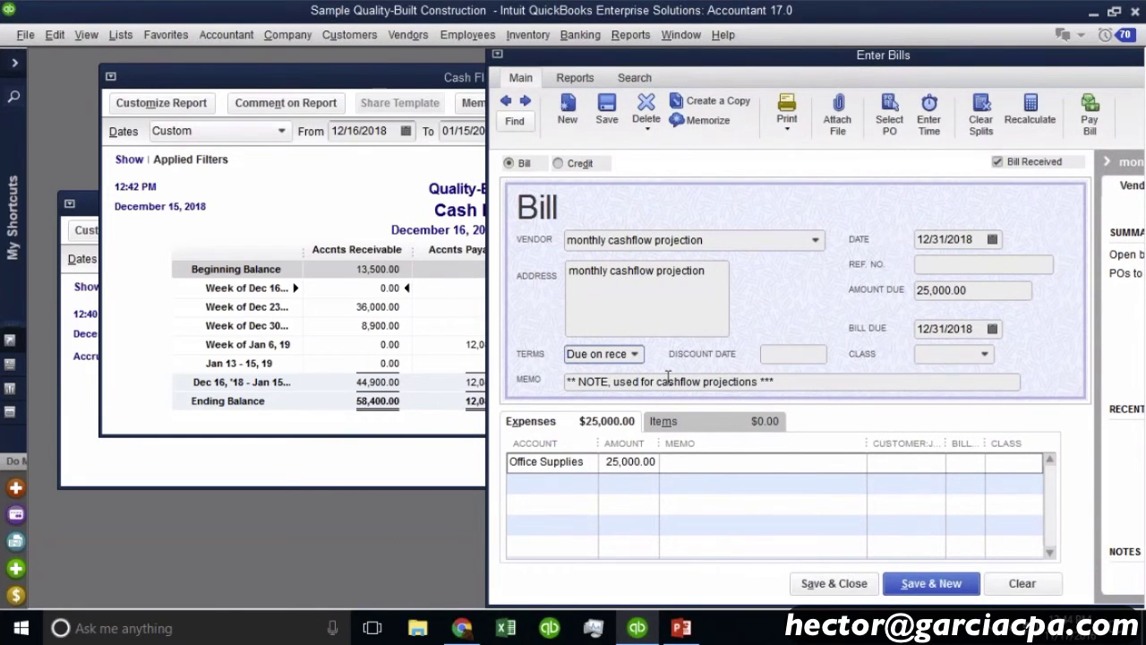
pyautogui.click(607, 108)
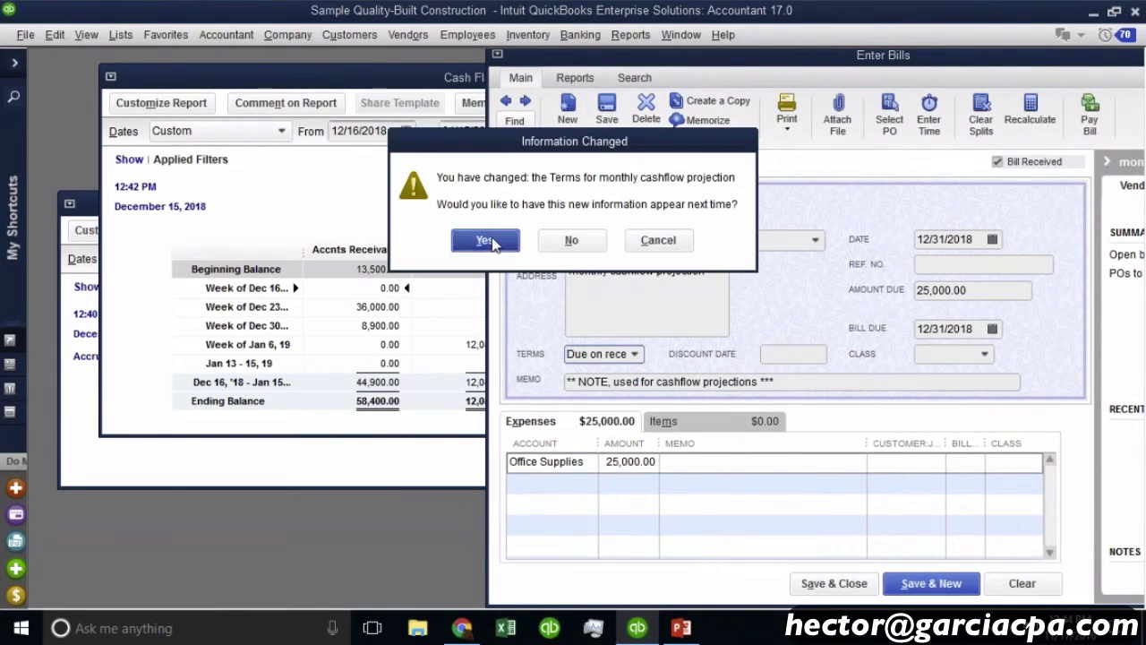
pyautogui.click(484, 240)
pyautogui.click(299, 226)
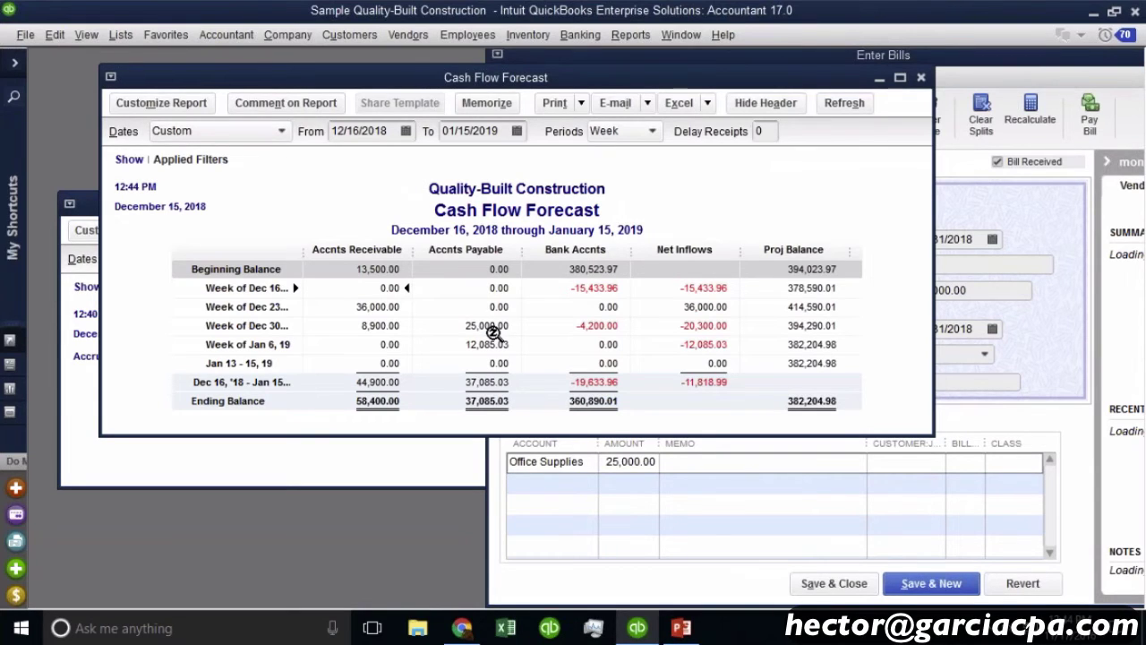
# Change the bill date to 01/31/2019 and save it, answering Yes to both prompts.
pyautogui.click(1037, 215)
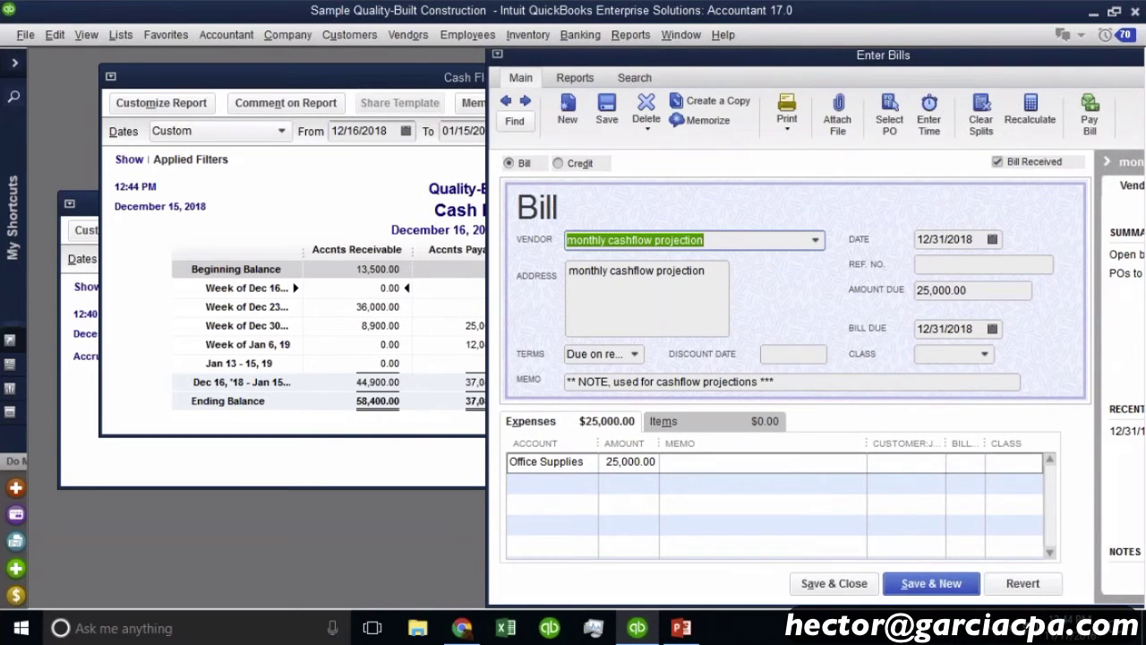
pyautogui.click(992, 239)
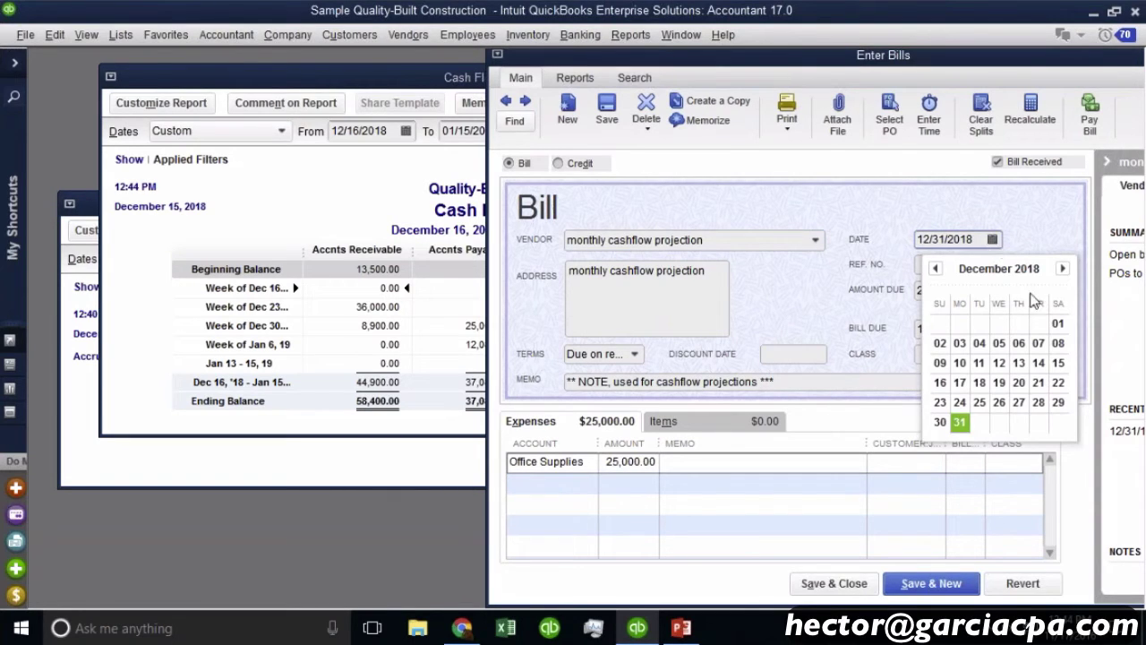
pyautogui.click(1062, 268)
pyautogui.click(1019, 402)
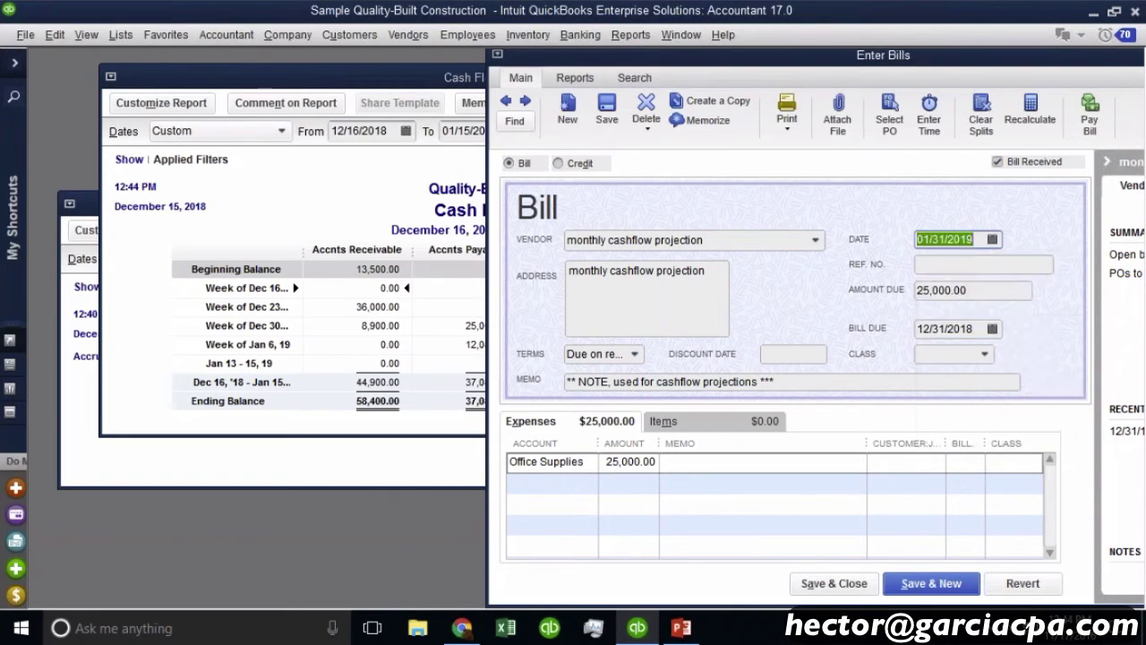
pyautogui.click(866, 583)
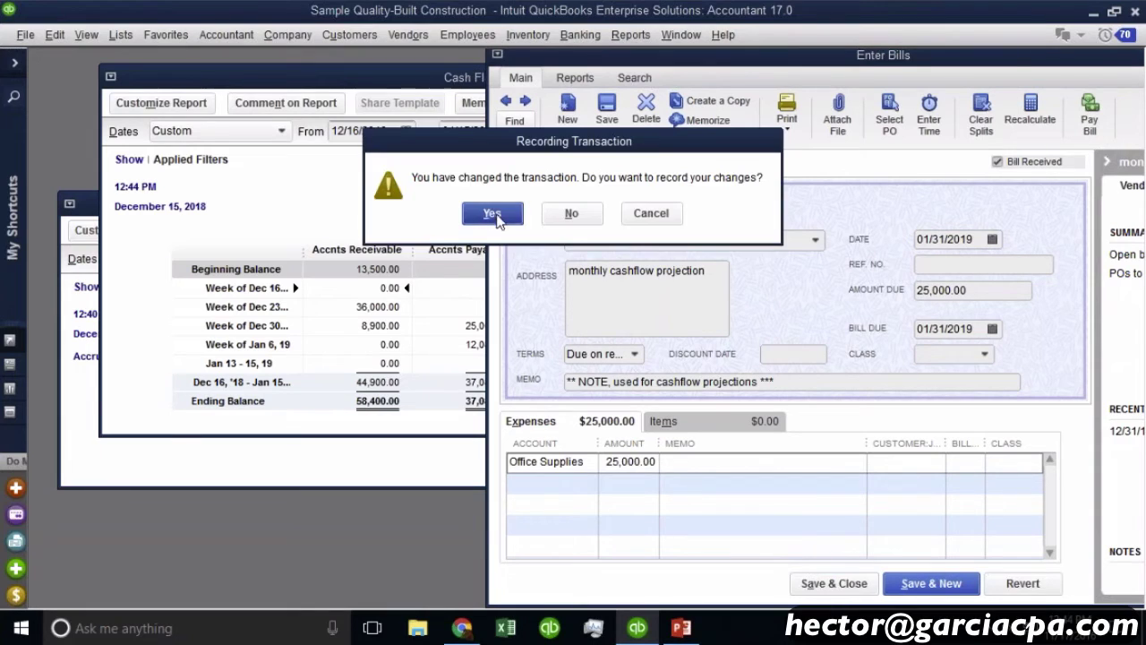
pyautogui.click(495, 218)
pyautogui.click(534, 266)
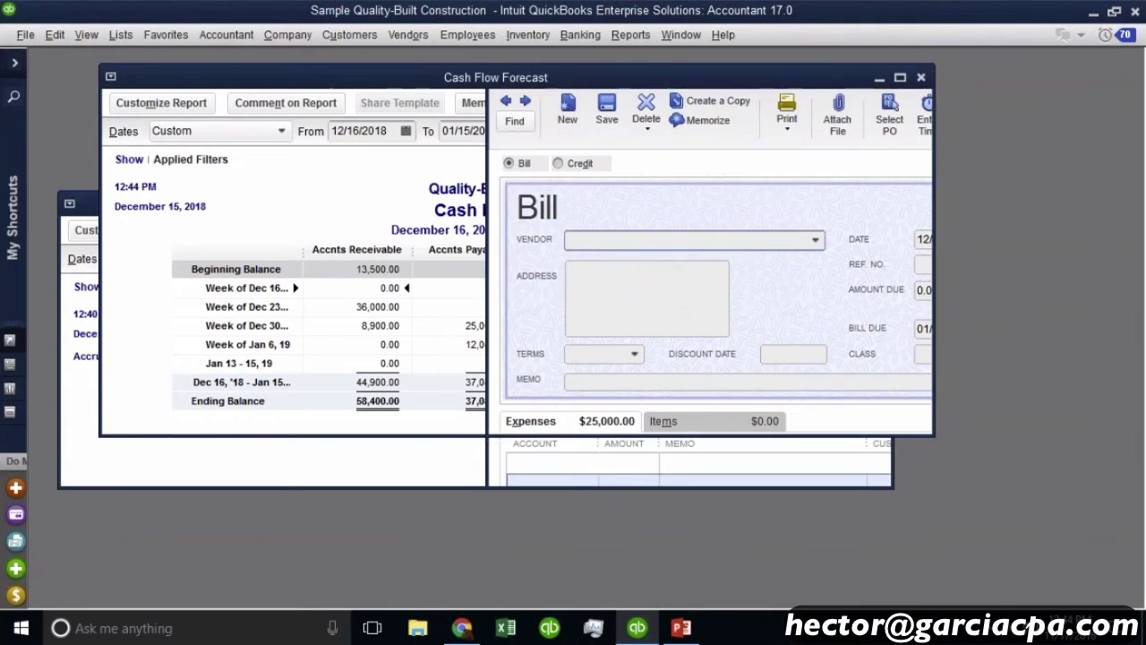
# Extend the Cash Flow Forecast's end date to 01/31/2019 and refresh the report.
pyautogui.click(517, 132)
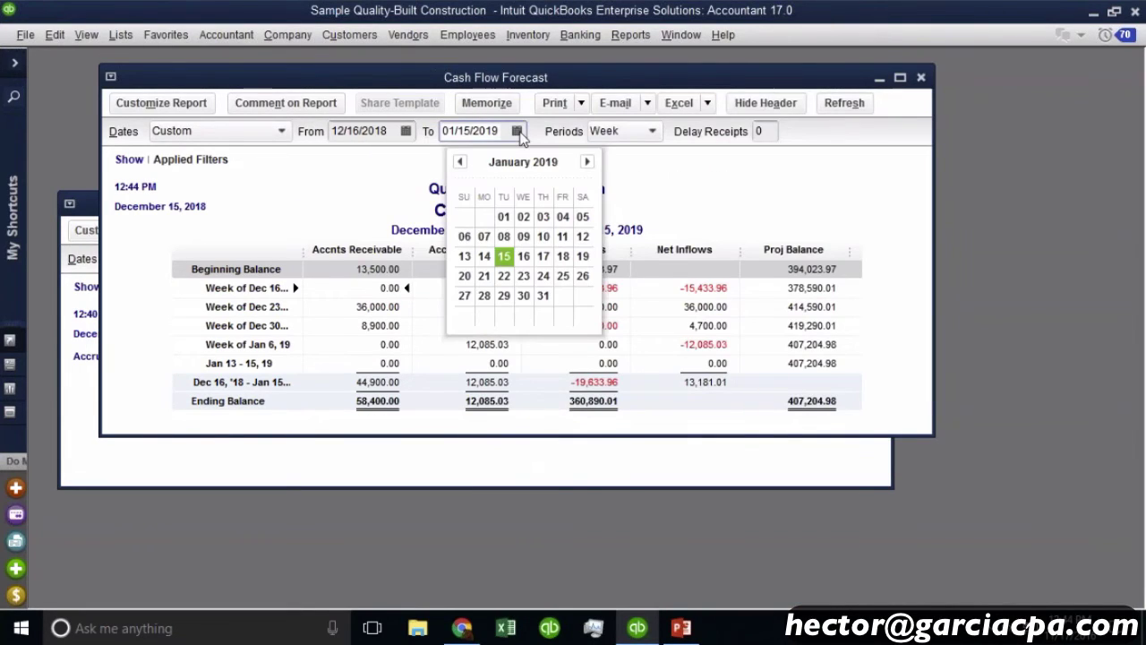
pyautogui.click(543, 297)
pyautogui.click(844, 103)
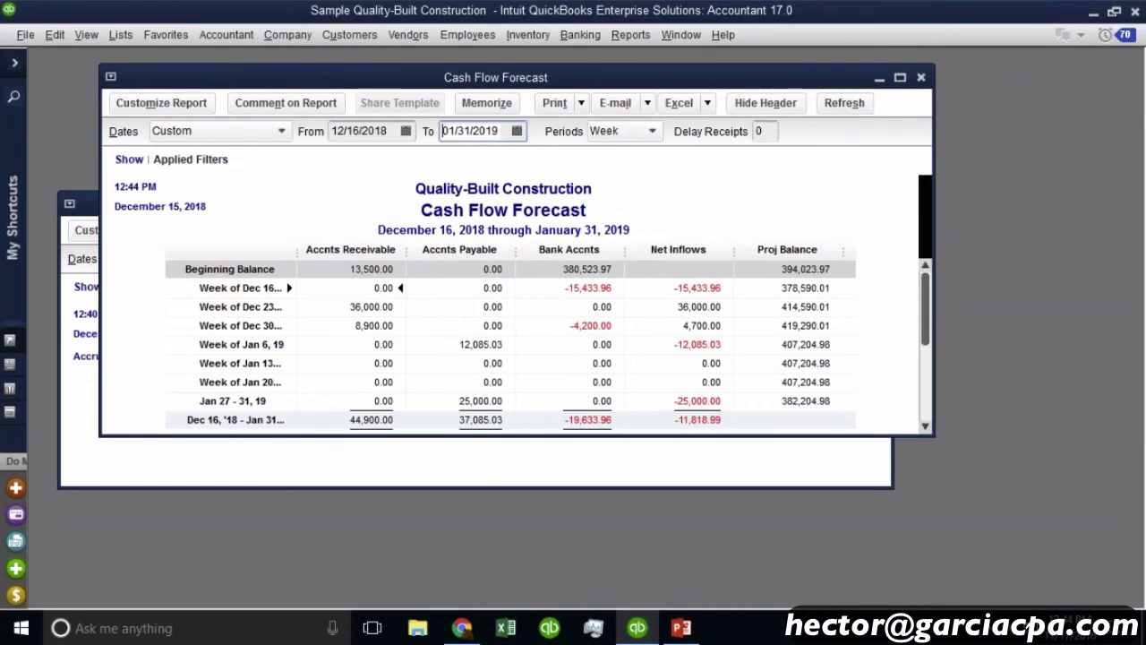
# Inspect the 25,000.00 late-January payable, the Jan 6 figure and Dec 30's -4,200.00 bank amount.
pyautogui.click(494, 402)
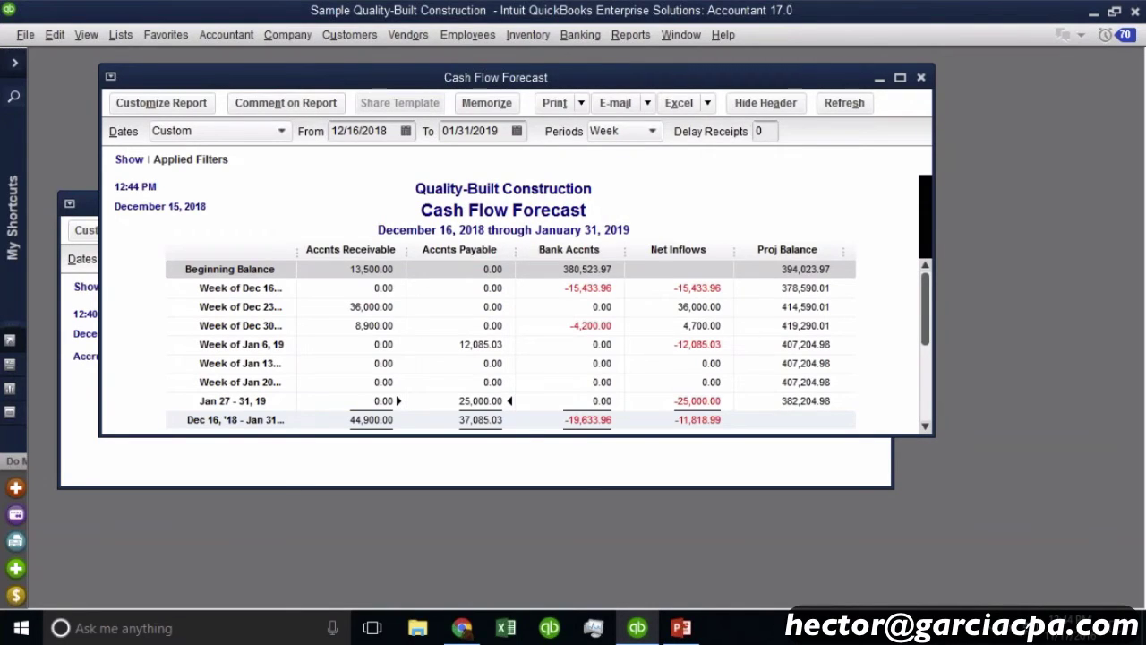
pyautogui.scroll(-1, 751, 198)
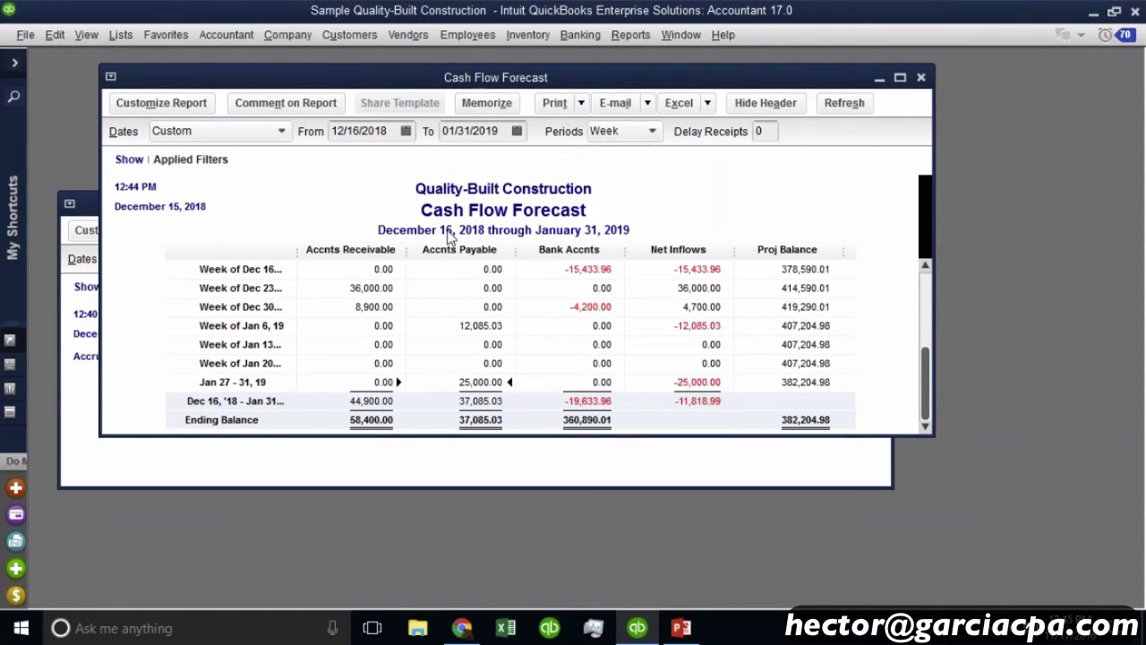
pyautogui.scroll(1, 436, 240)
pyautogui.scroll(-1, 652, 318)
pyautogui.click(601, 326)
pyautogui.scroll(1, 589, 269)
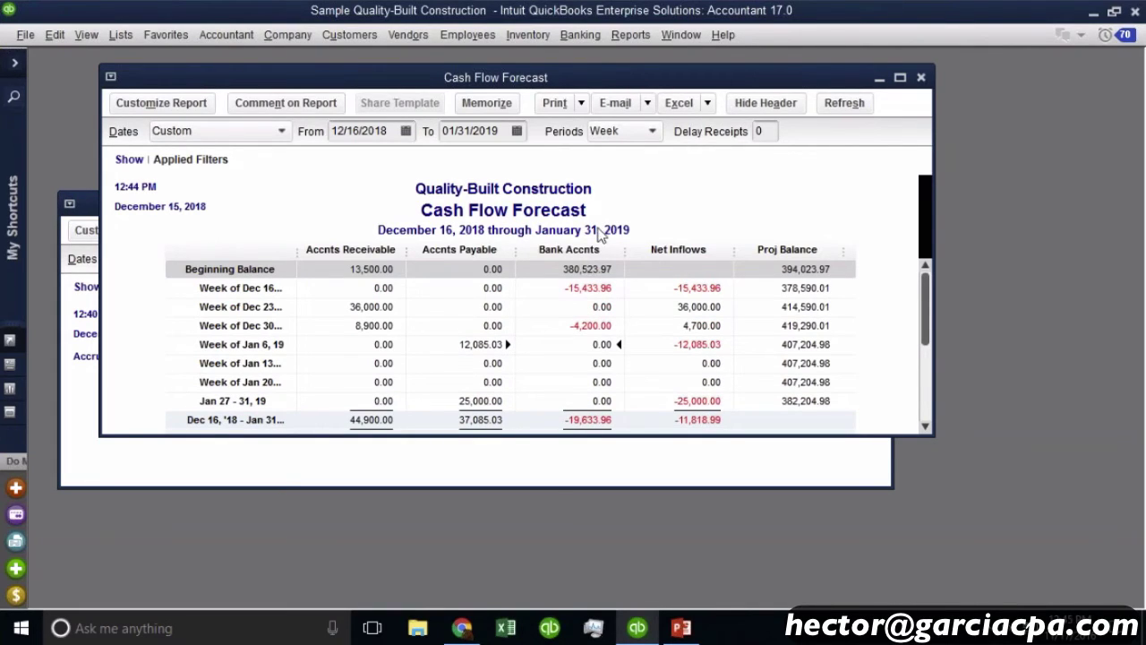
pyautogui.scroll(-1, 573, 252)
pyautogui.scroll(1, 573, 253)
pyautogui.scroll(-1, 573, 253)
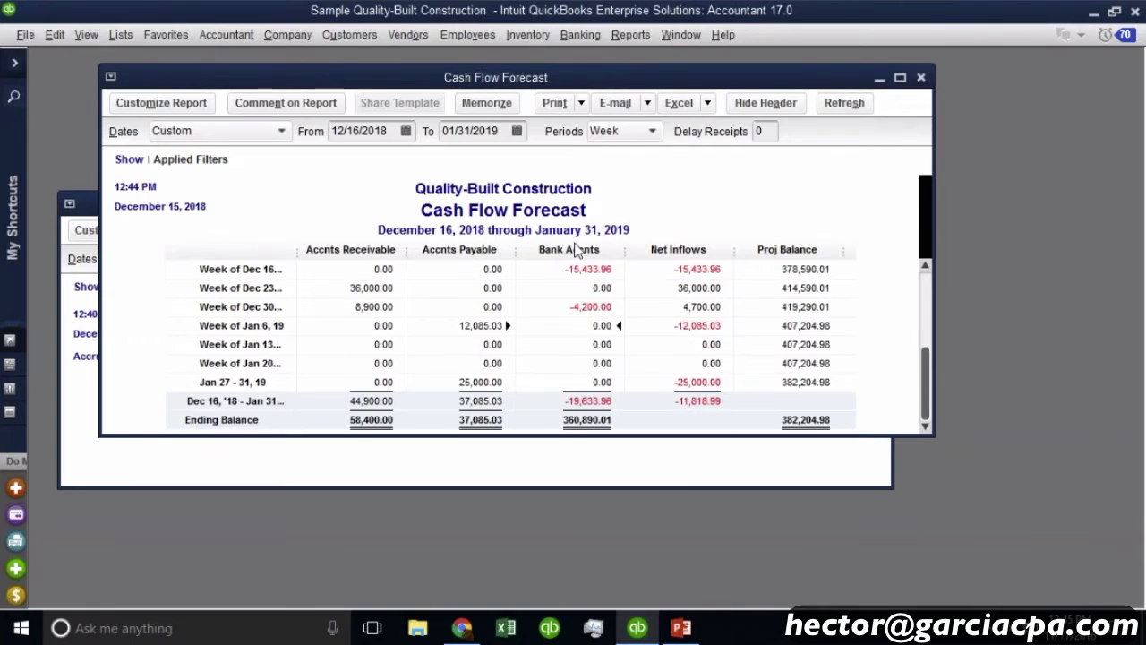
pyautogui.scroll(1, 573, 253)
pyautogui.scroll(-1, 573, 252)
pyautogui.scroll(1, 573, 252)
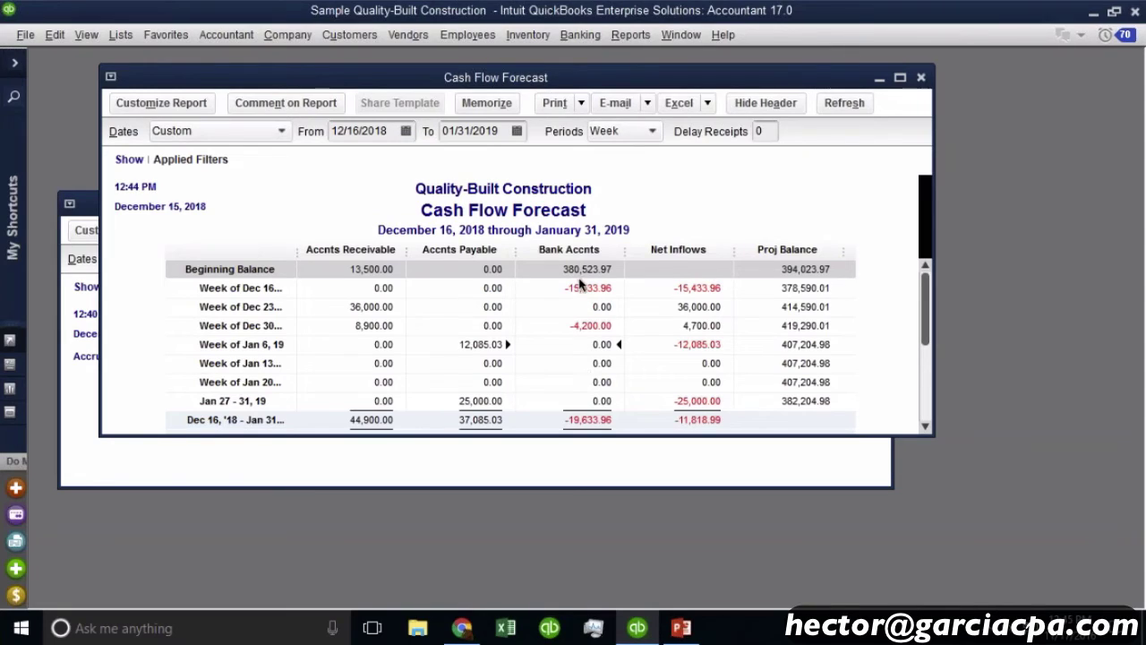
pyautogui.click(587, 325)
pyautogui.doubleClick(597, 328)
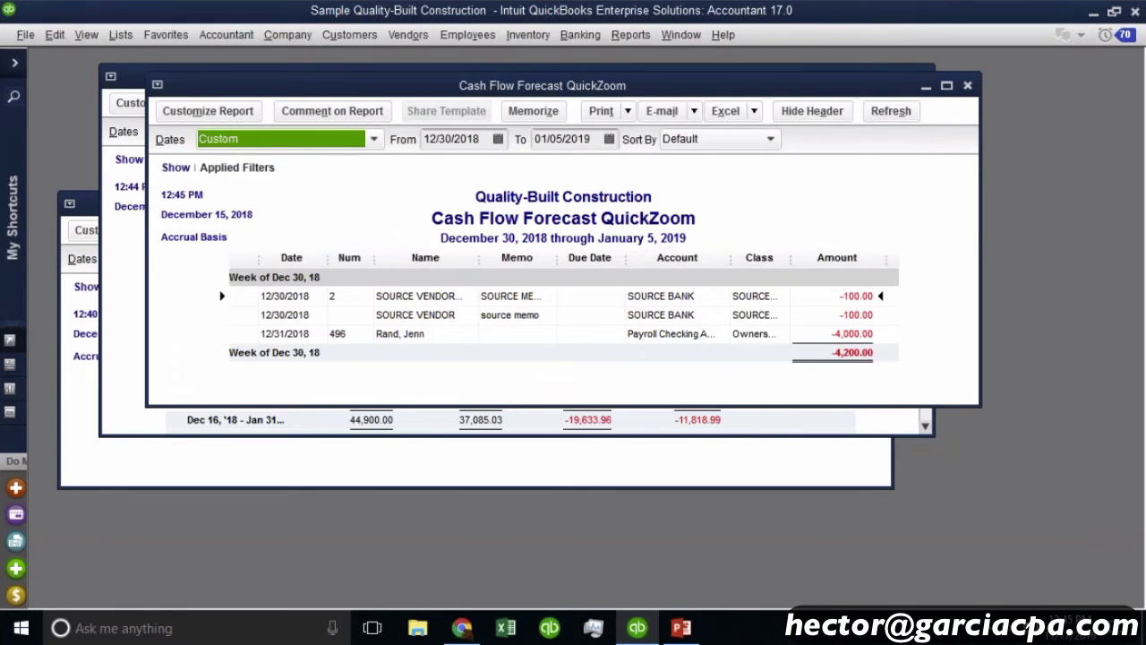
pyautogui.click(967, 85)
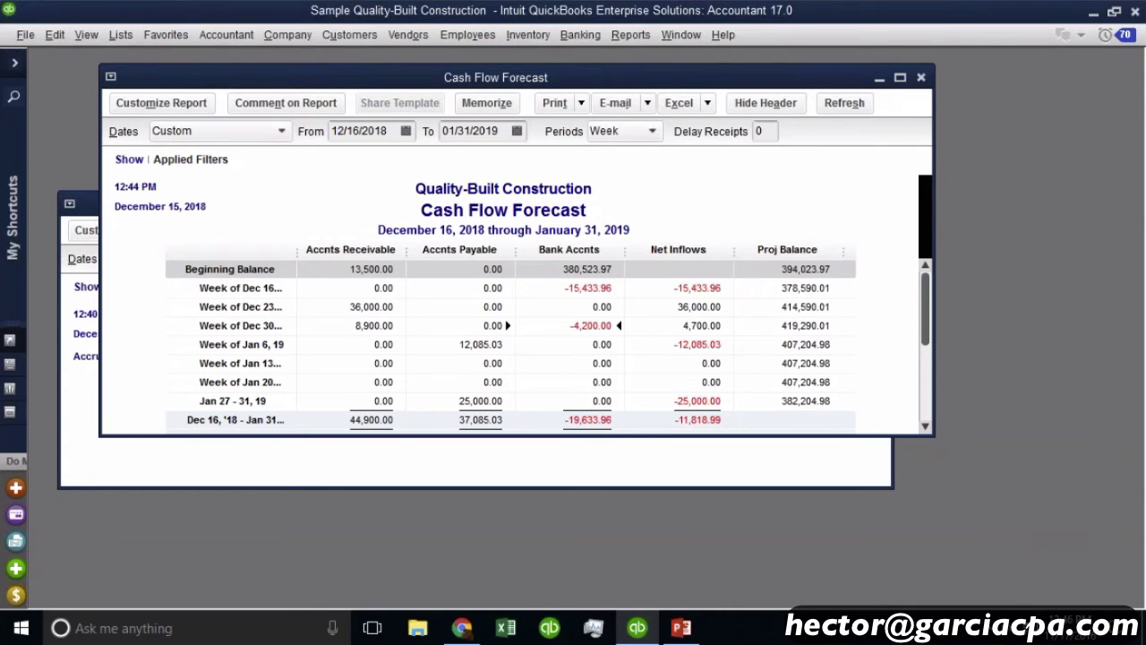
pyautogui.scroll(-1, 646, 273)
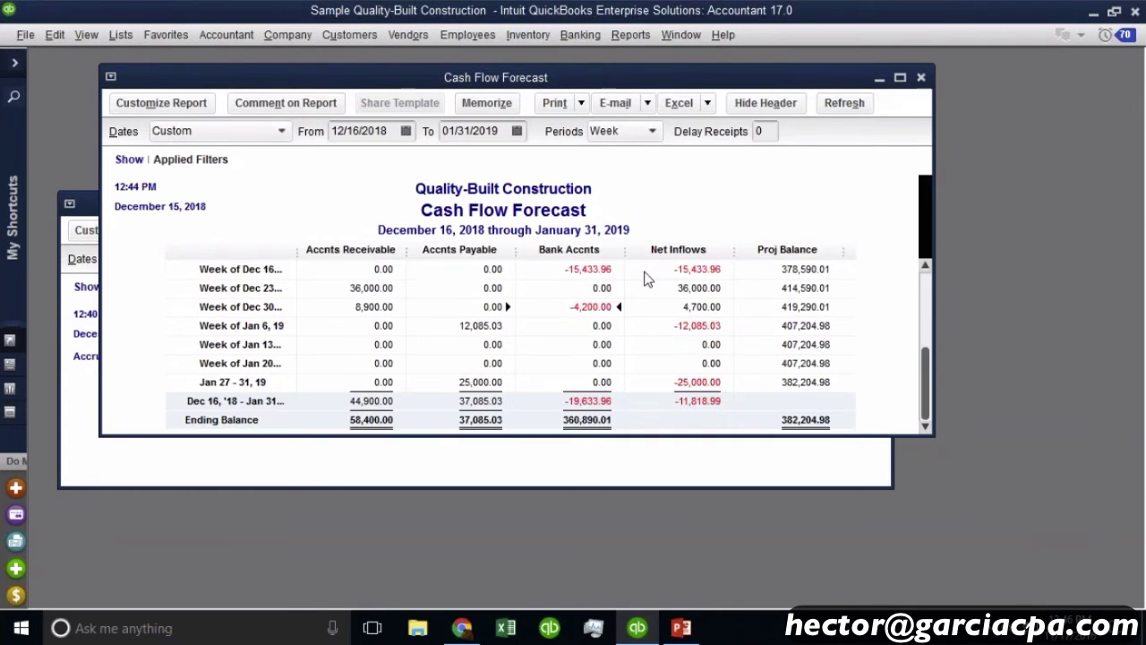
# Close the forecast and QuickZoom reports and launch Company > Planning & Budgeting > Cash Flow Projector.
pyautogui.click(921, 77)
pyautogui.click(882, 205)
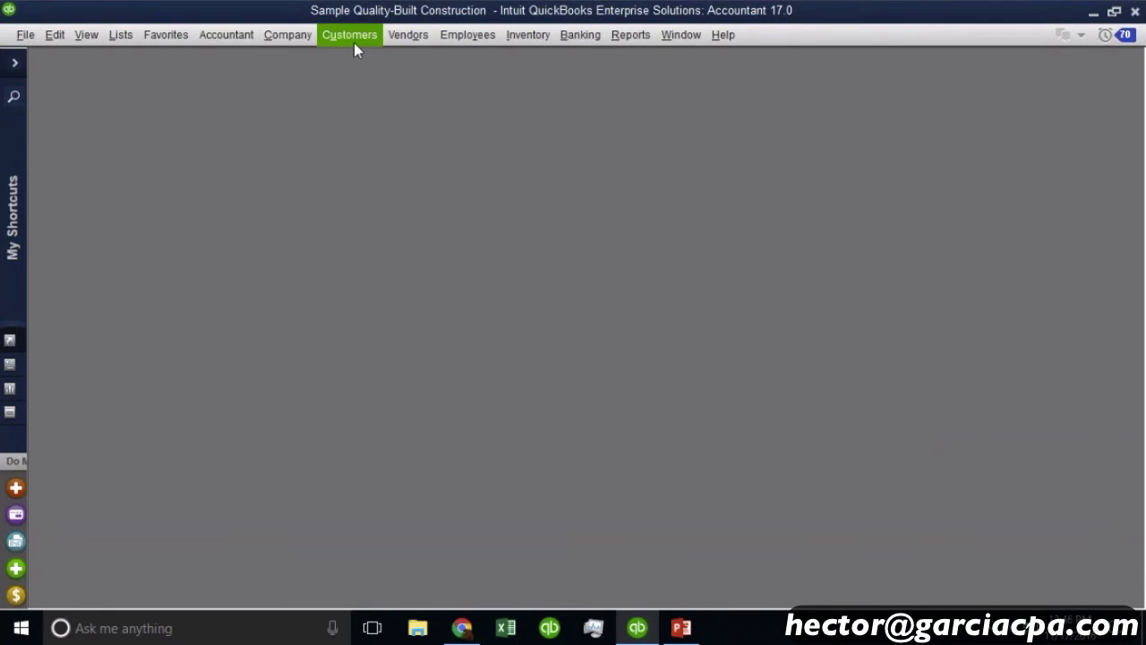
pyautogui.click(292, 36)
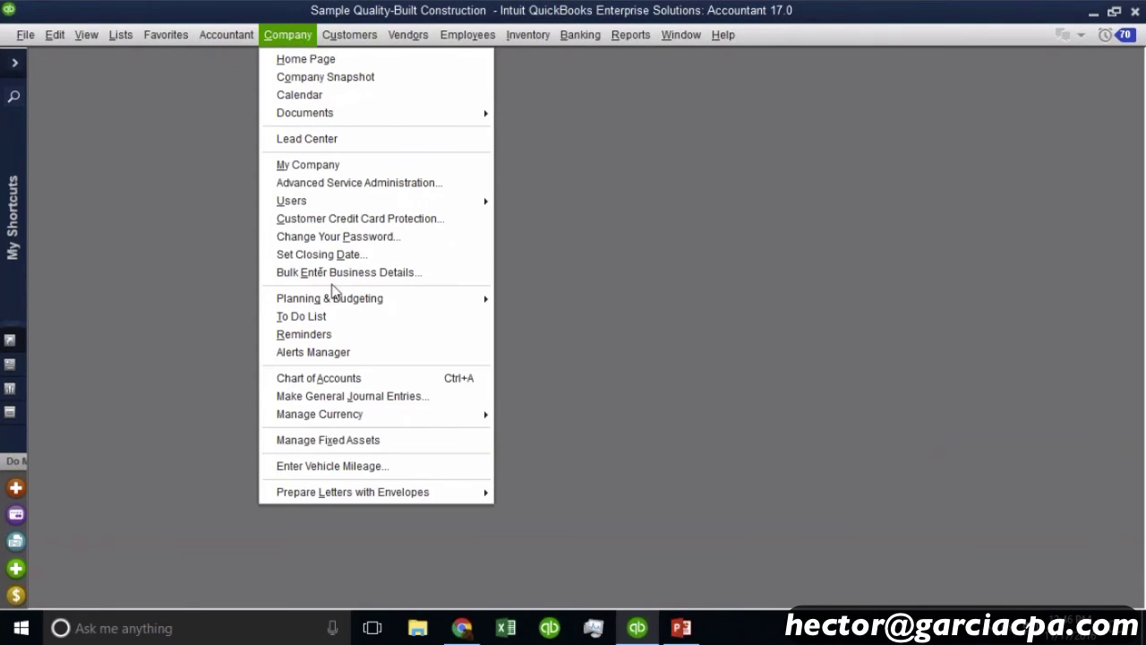
pyautogui.click(340, 300)
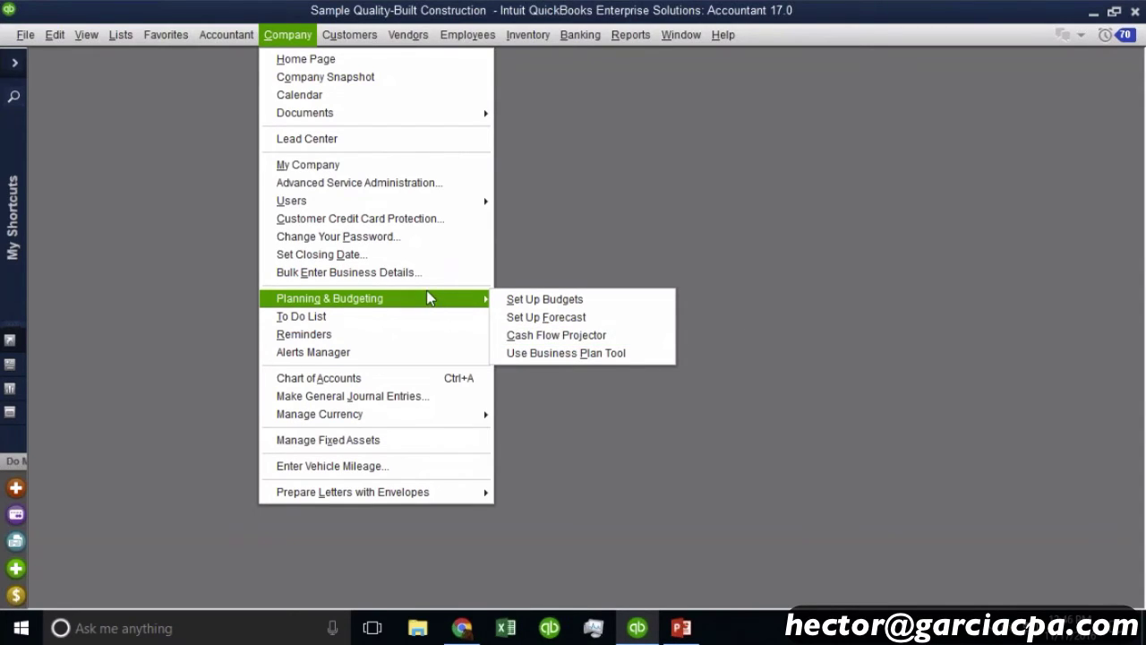
pyautogui.click(553, 336)
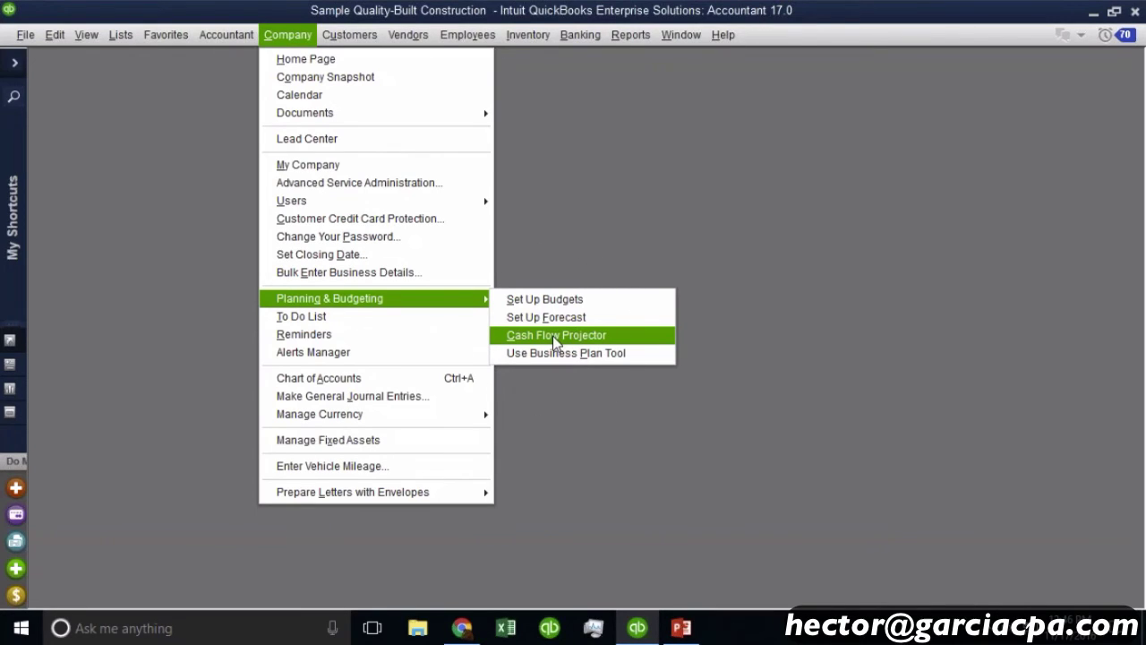
pyautogui.click(562, 334)
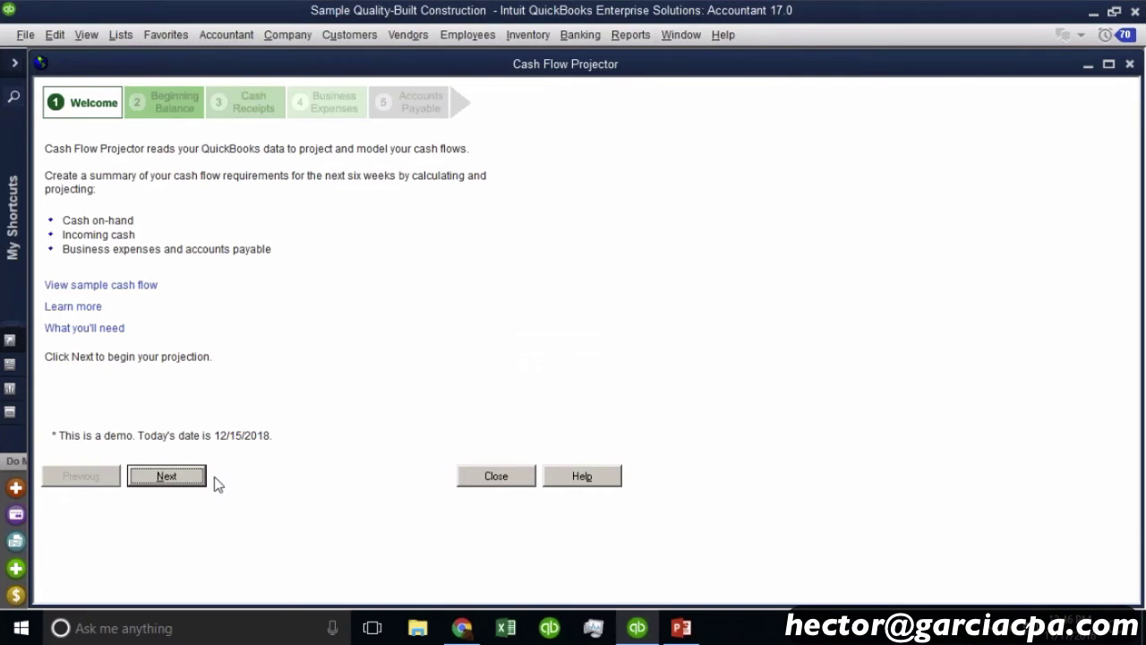
# Add the Company Savings Account to the beginning balance and apply a -100,000 adjustment, giving 186,463.
pyautogui.click(185, 476)
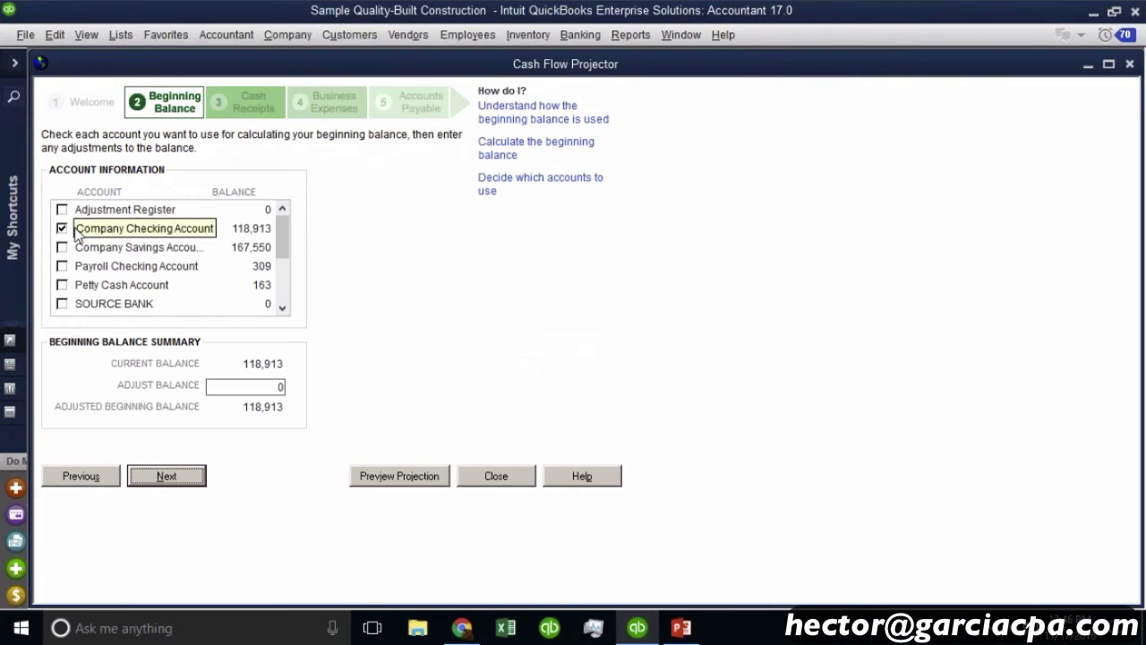
pyautogui.moveTo(285, 266); pyautogui.dragTo(289, 225)
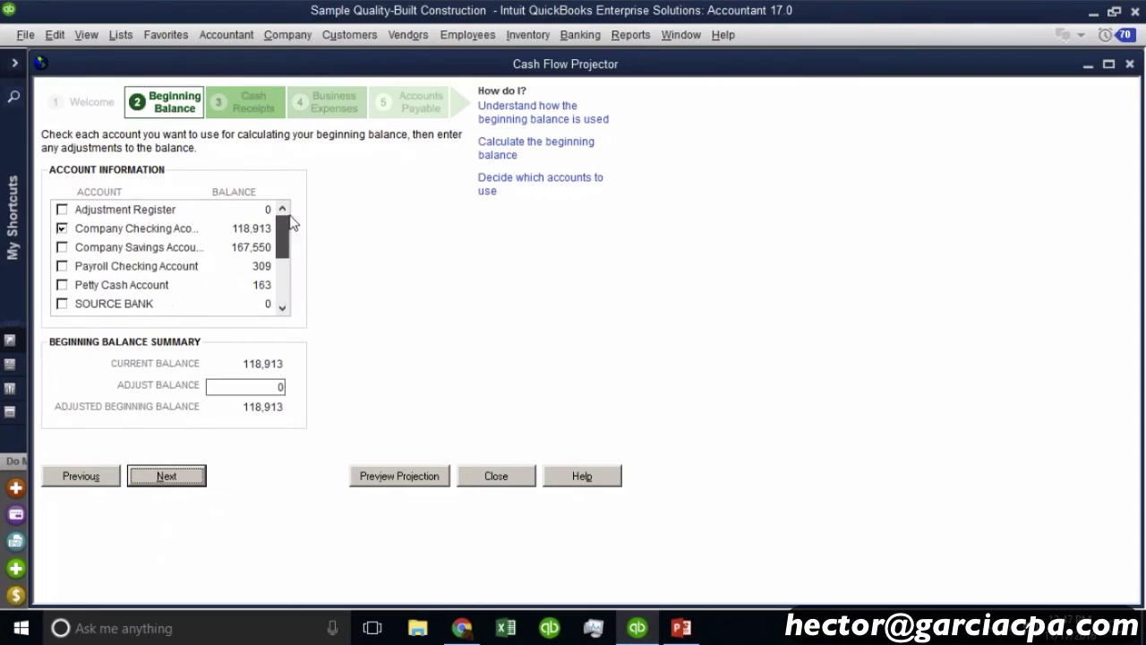
pyautogui.click(61, 247)
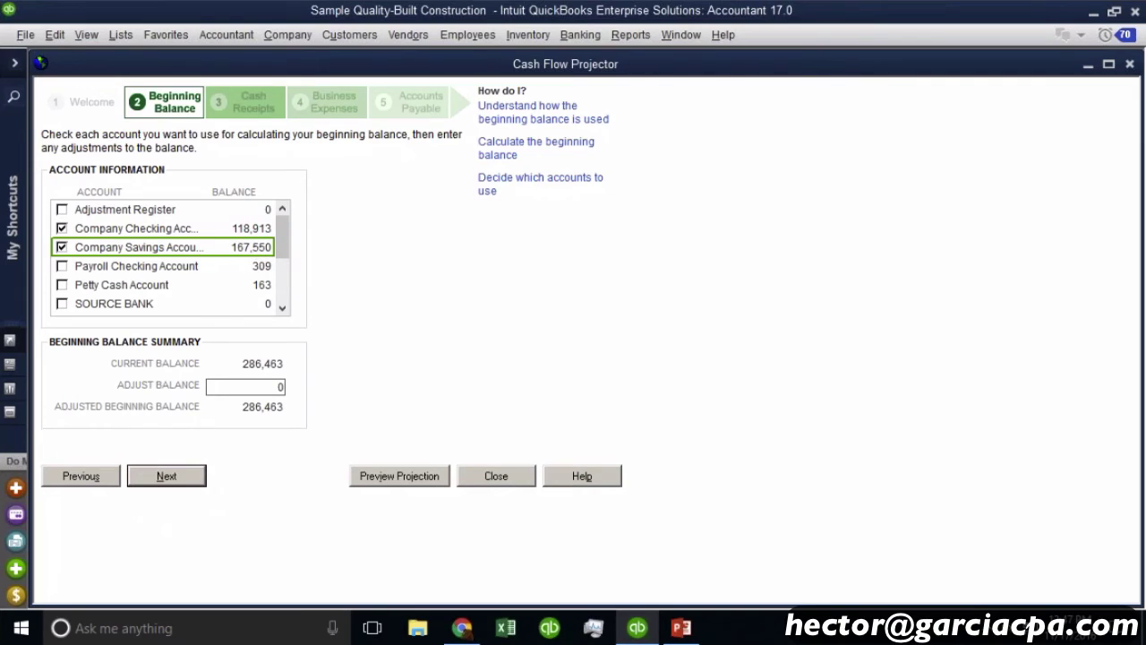
pyautogui.click(245, 386)
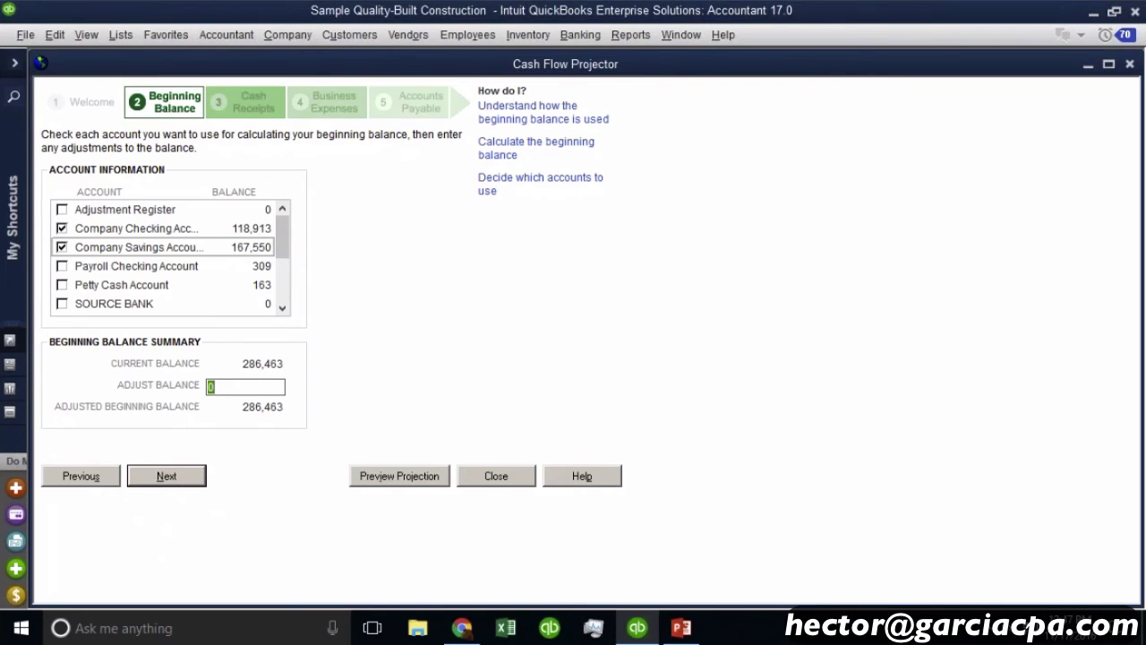
pyautogui.write('-100')
pyautogui.press('BackSpace')
pyautogui.press('BackSpace')
pyautogui.press('BackSpace')
pyautogui.press('BackSpace')
pyautogui.write('-100,000')
pyautogui.press('Tab')
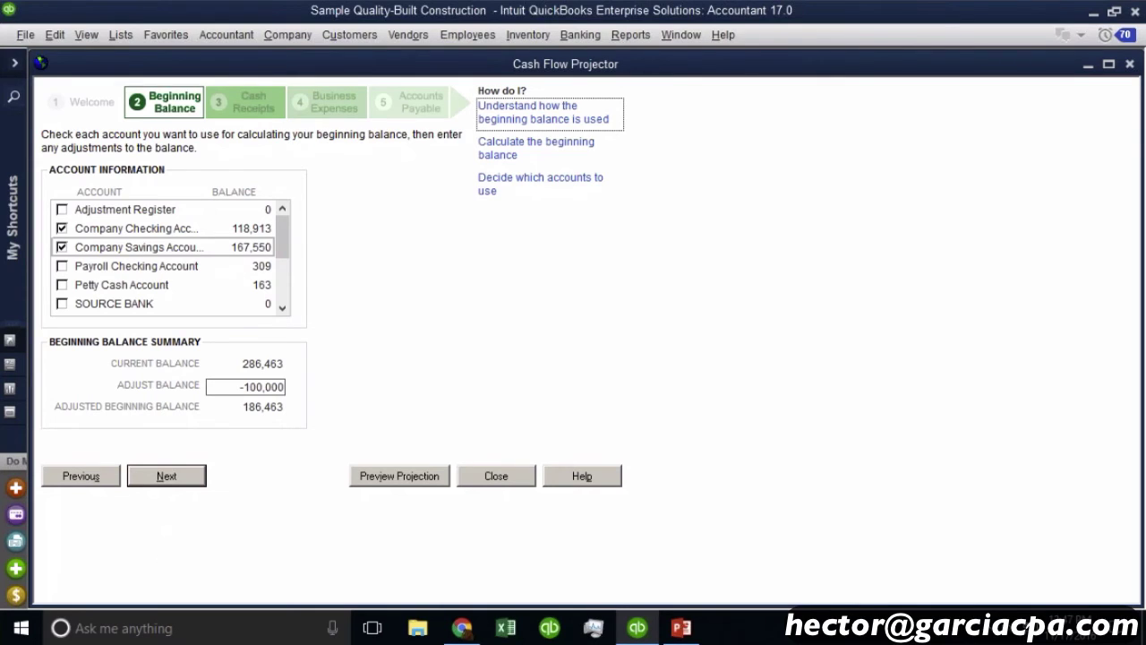
pyautogui.press('Tab')
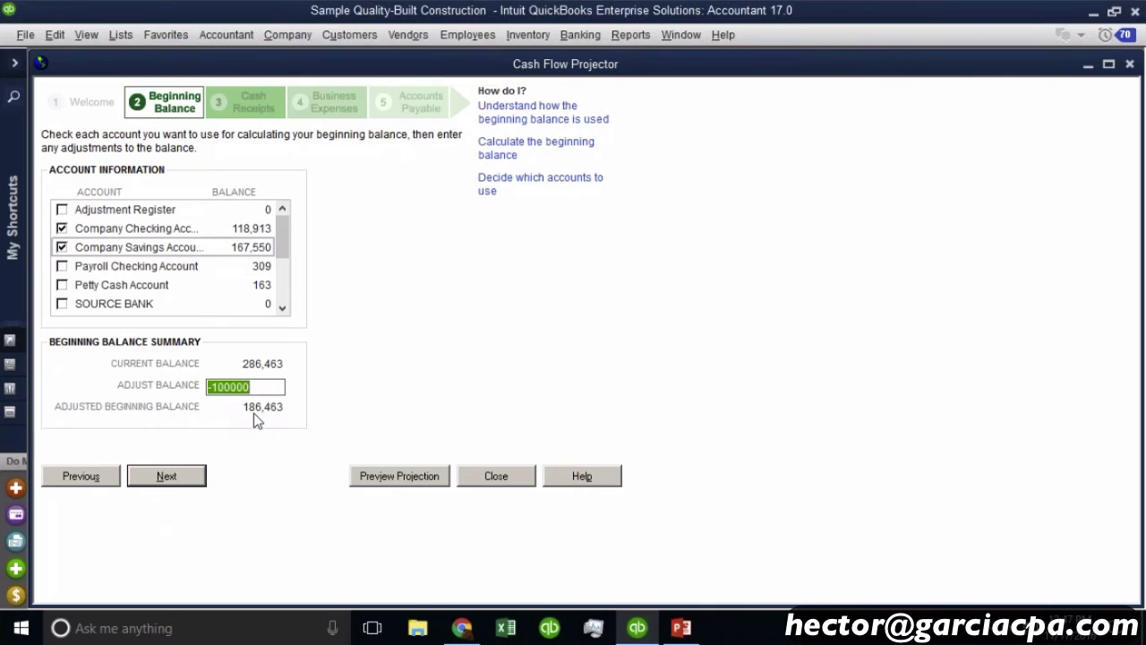
pyautogui.click(253, 413)
pyautogui.click(186, 476)
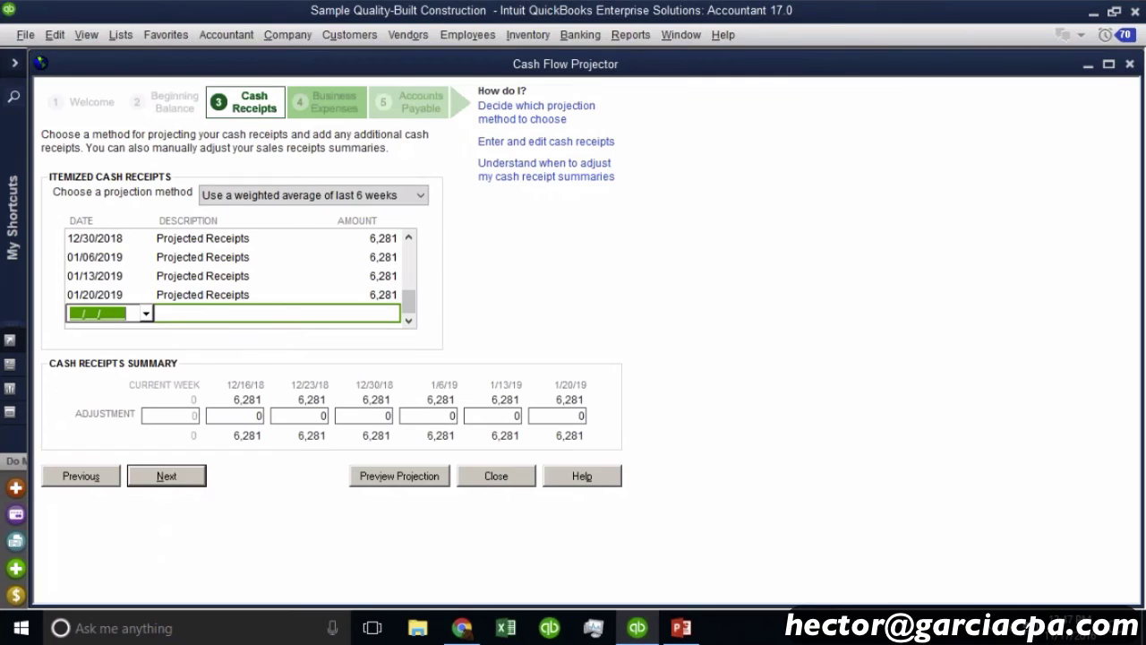
# Switch the cash receipts method to manual projection, confirming the table reset.
pyautogui.click(274, 198)
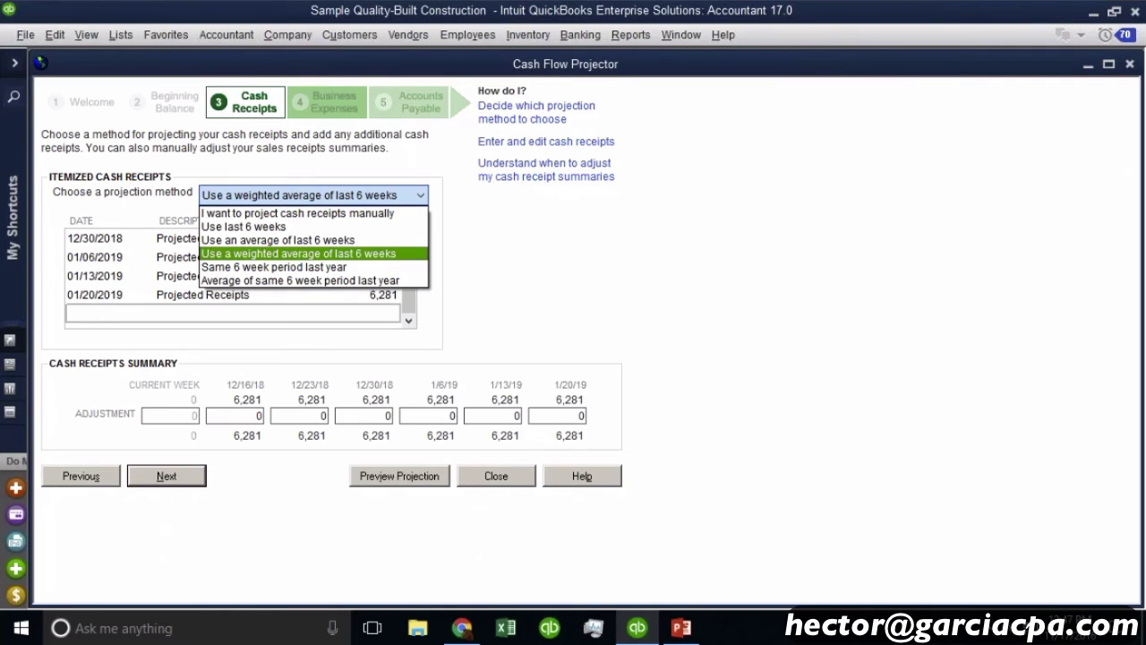
pyautogui.click(313, 215)
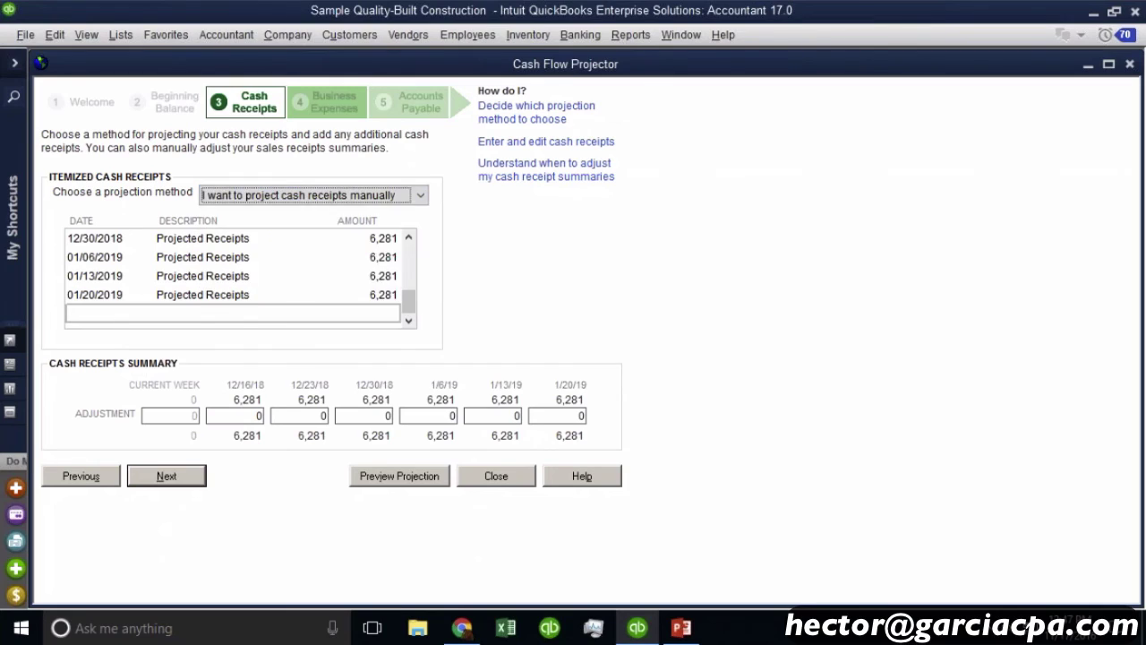
pyautogui.click(649, 383)
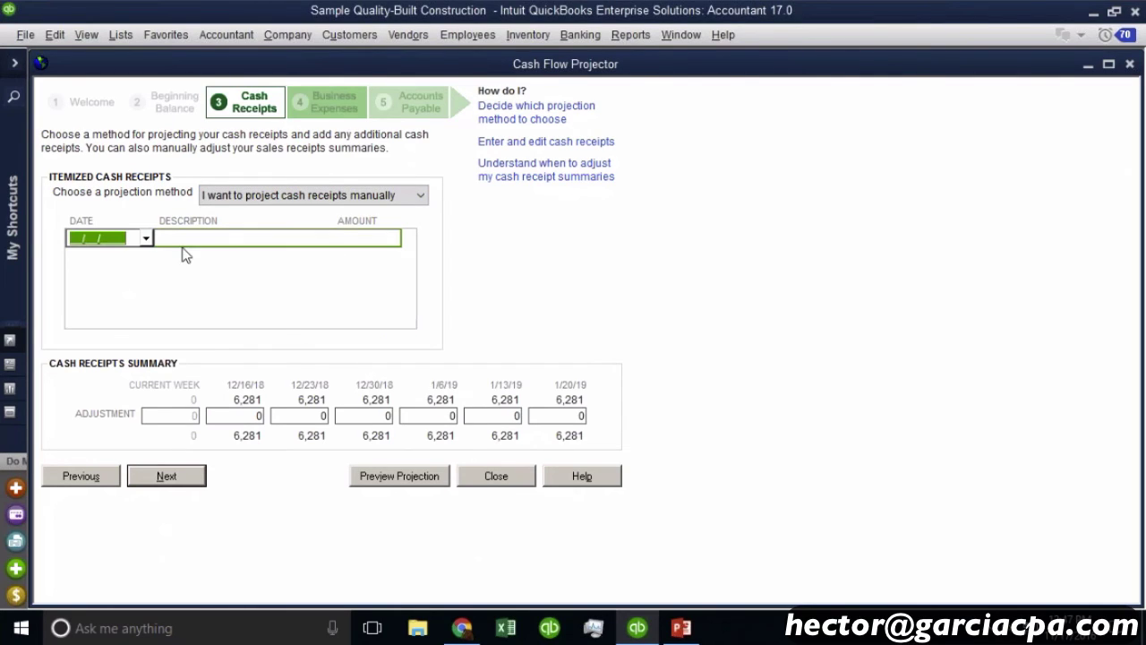
# Enter a 5,000 receipt dated 12/25/2018 described as 'most of my invoicces'.
pyautogui.click(145, 239)
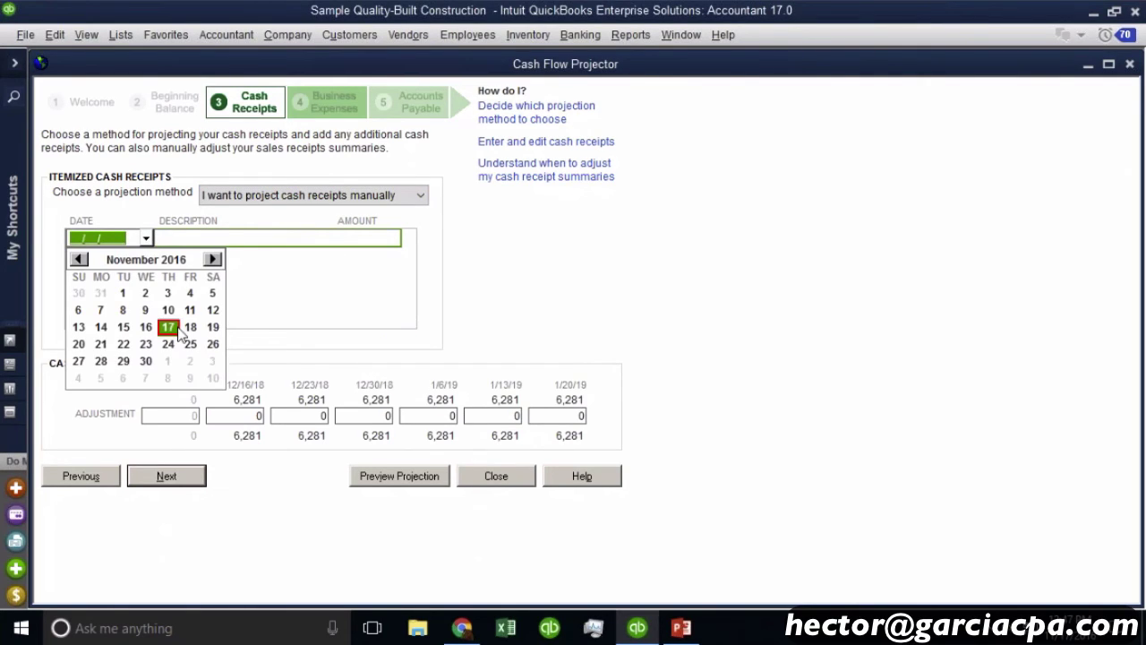
pyautogui.click(212, 258)
pyautogui.click(192, 295)
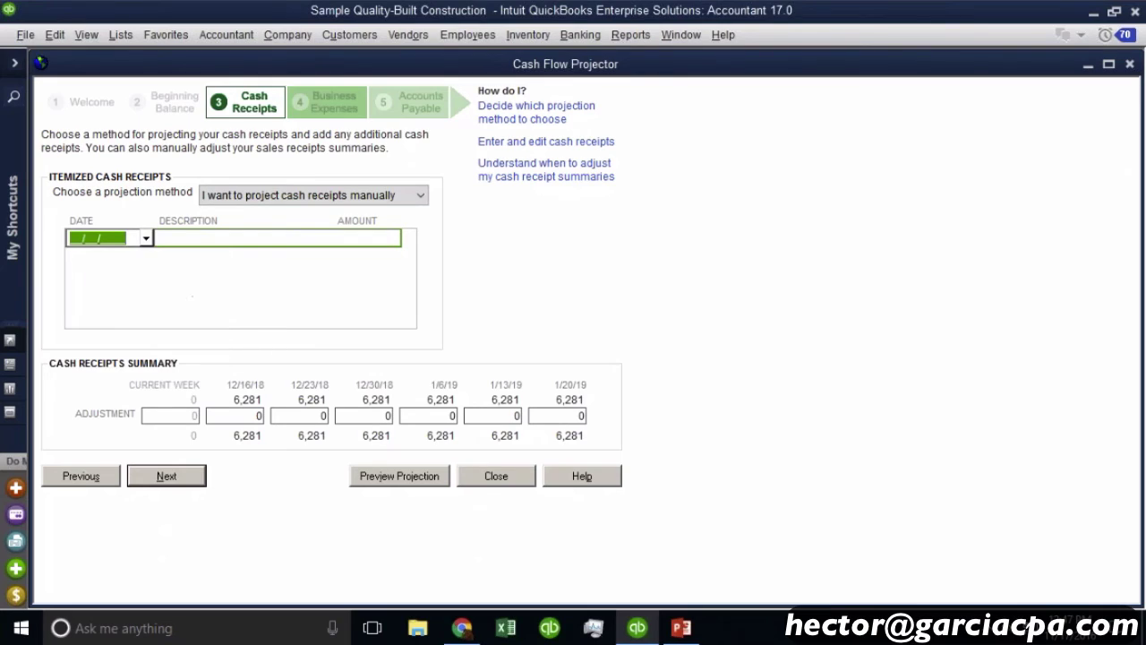
pyautogui.write('12252018')
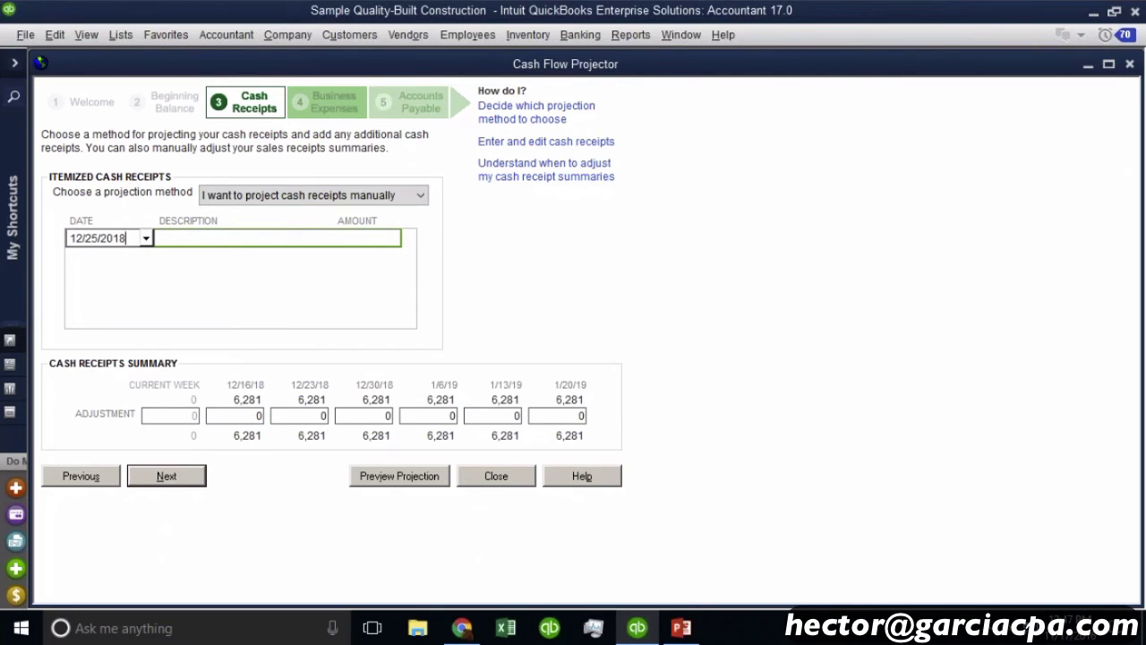
pyautogui.press('Tab')
pyautogui.write('m')
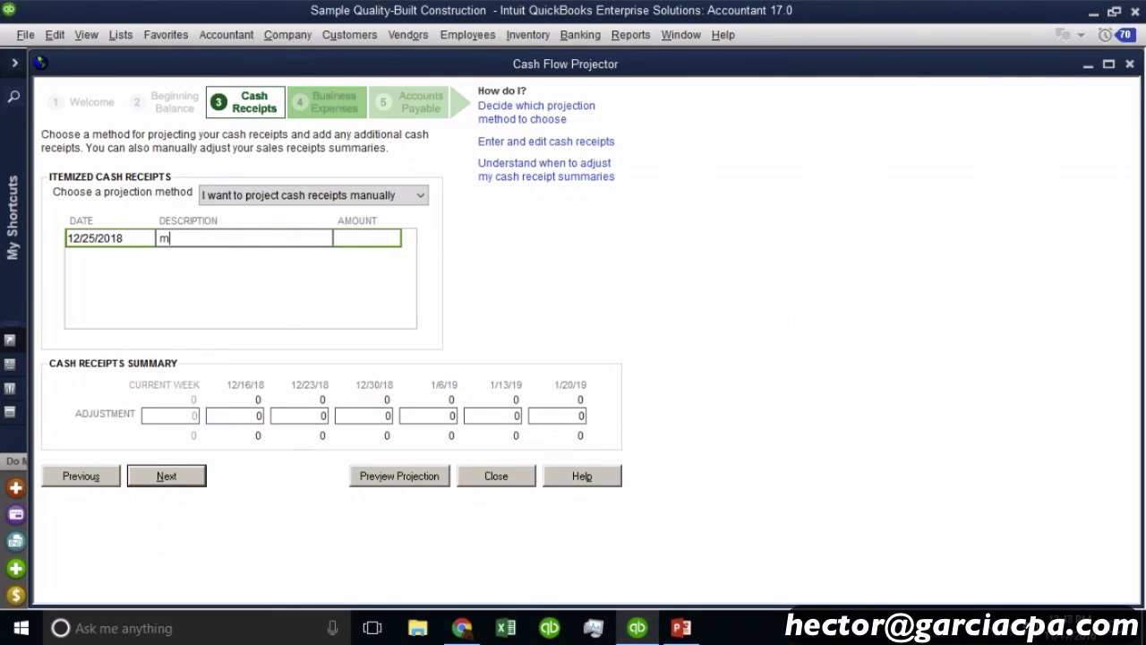
pyautogui.write('ost of my invoicces')
pyautogui.press('Tab')
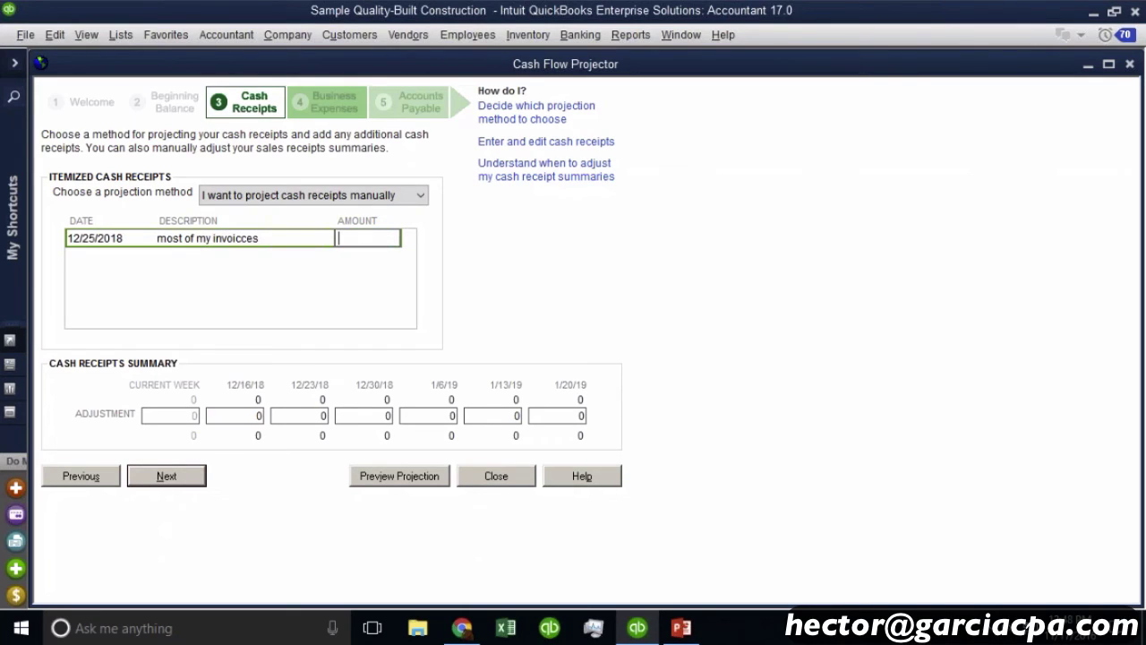
pyautogui.write('0')
pyautogui.press('BackSpace')
pyautogui.write('5000')
pyautogui.press('Tab')
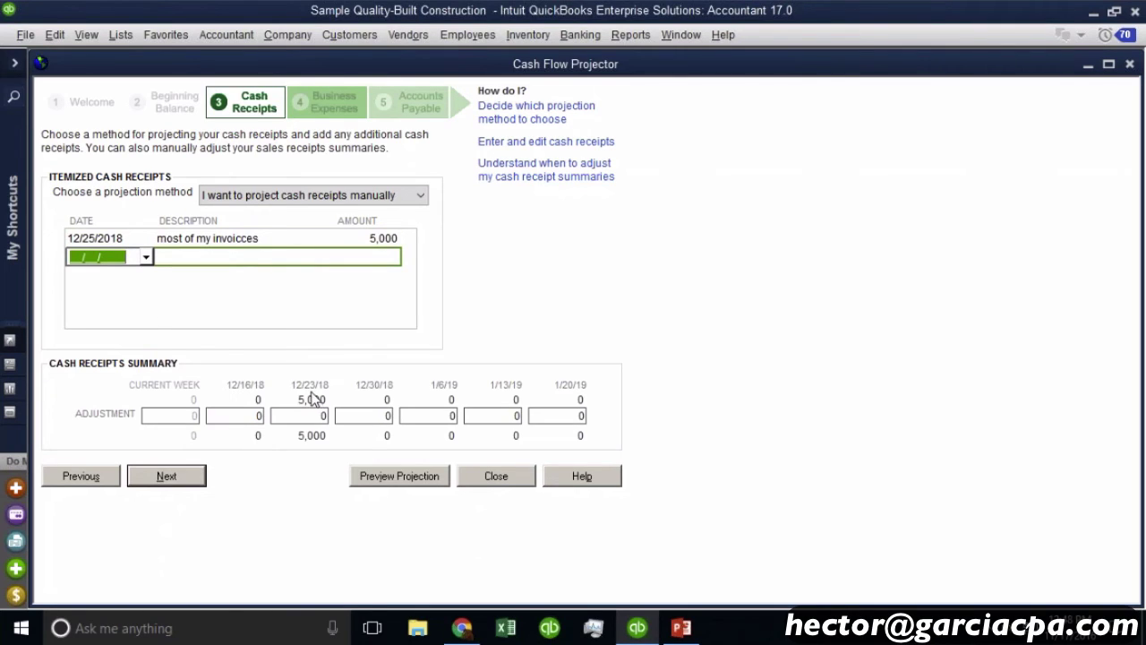
# Try the 6-week projection methods and settle on a weighted average of the last 6 weeks.
pyautogui.click(326, 192)
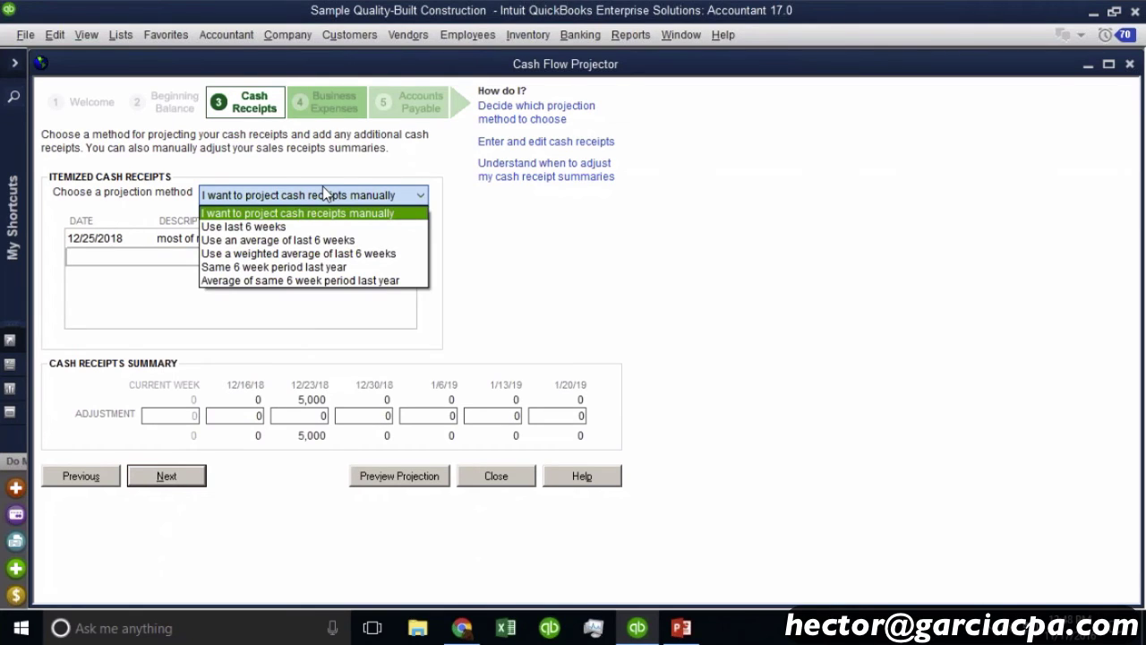
pyautogui.click(265, 229)
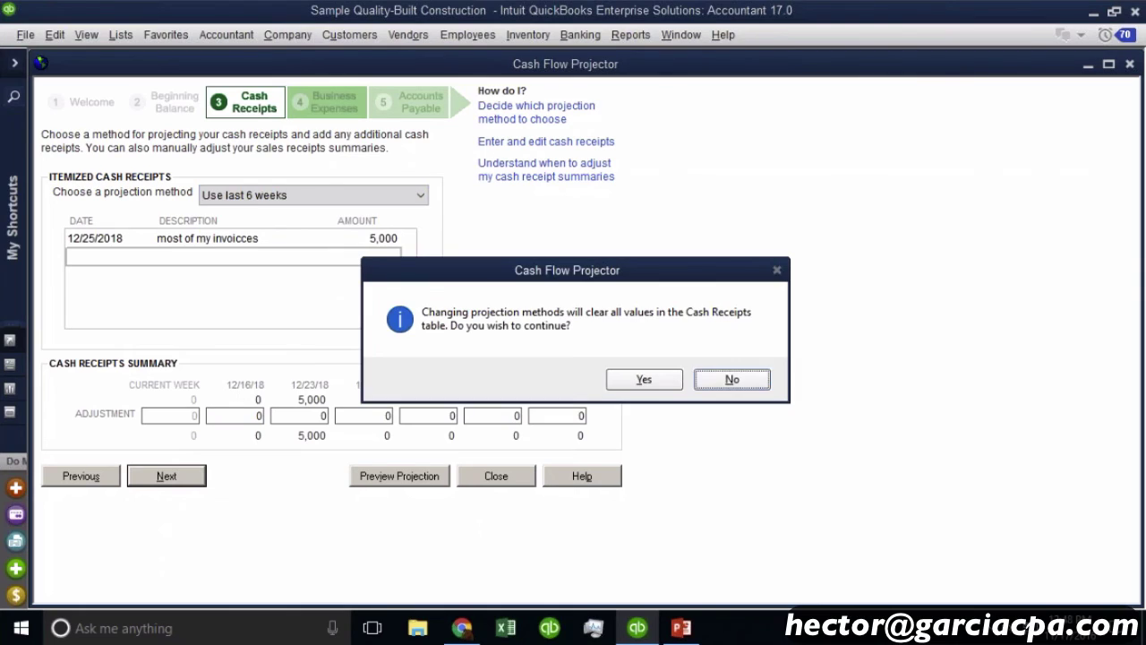
pyautogui.click(644, 380)
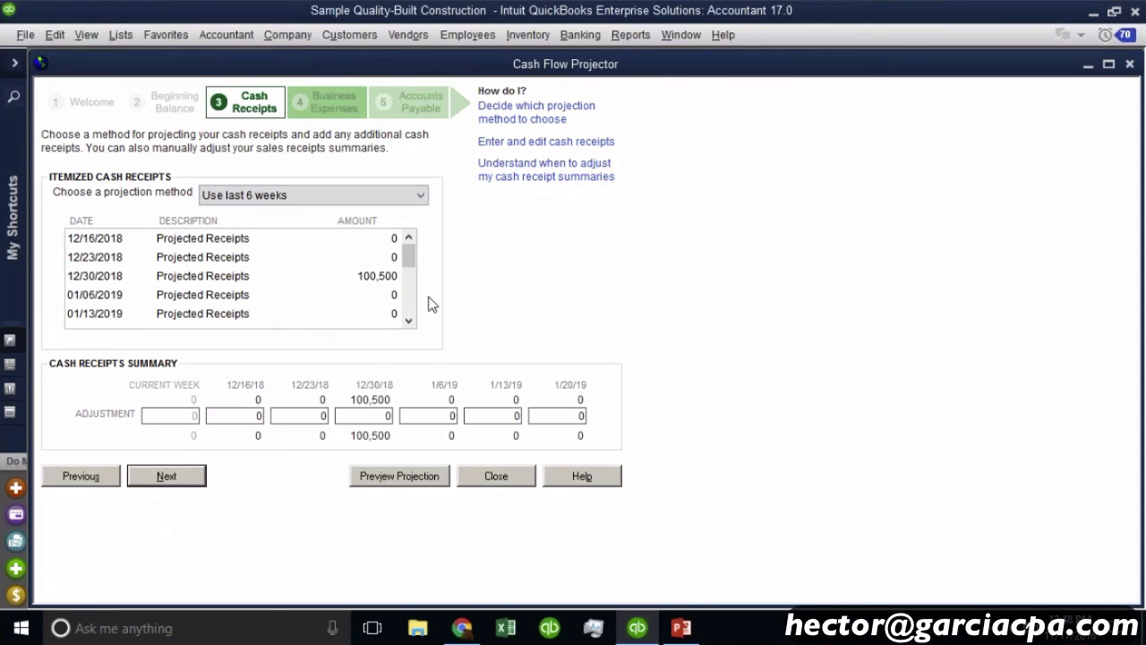
pyautogui.moveTo(413, 269); pyautogui.dragTo(421, 244)
pyautogui.click(283, 196)
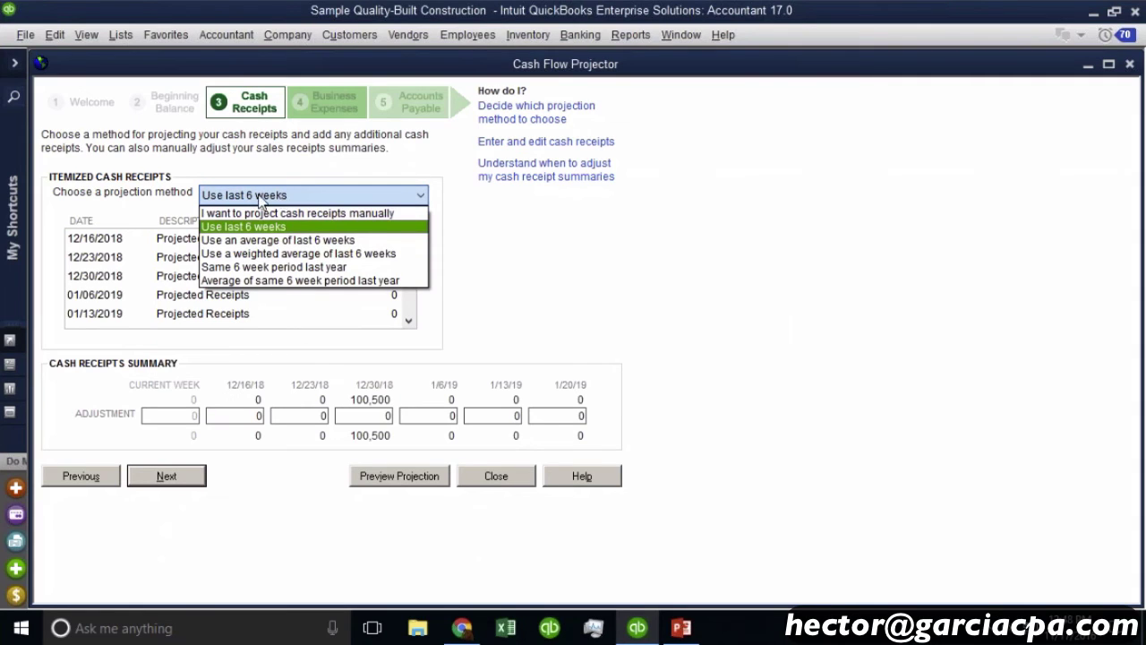
pyautogui.click(302, 242)
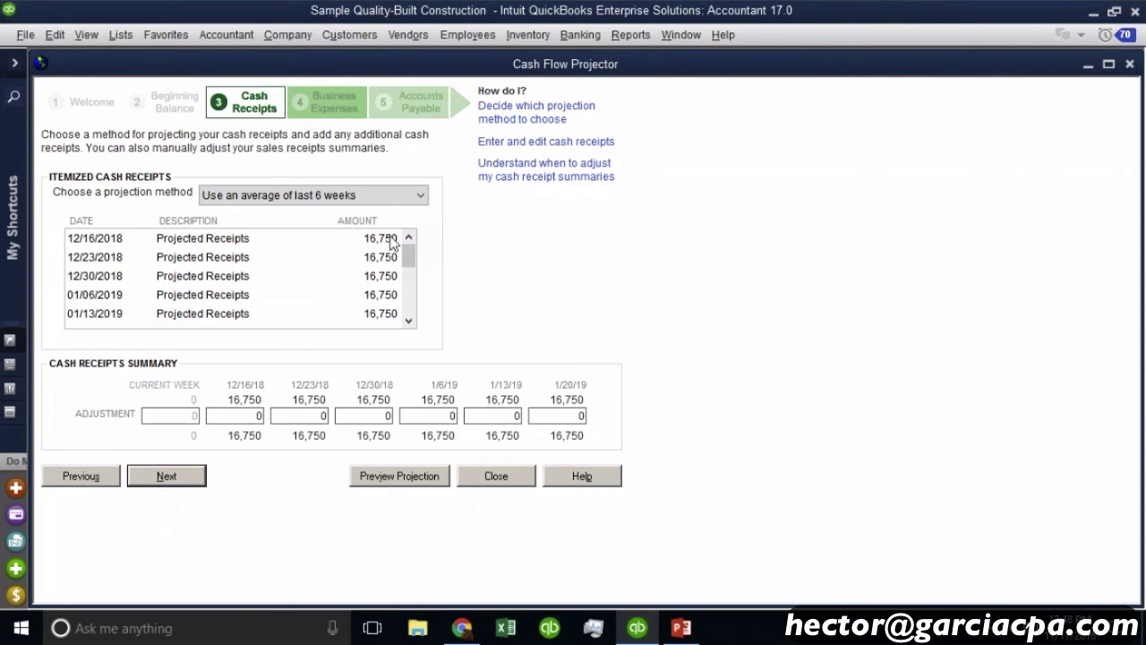
pyautogui.click(312, 199)
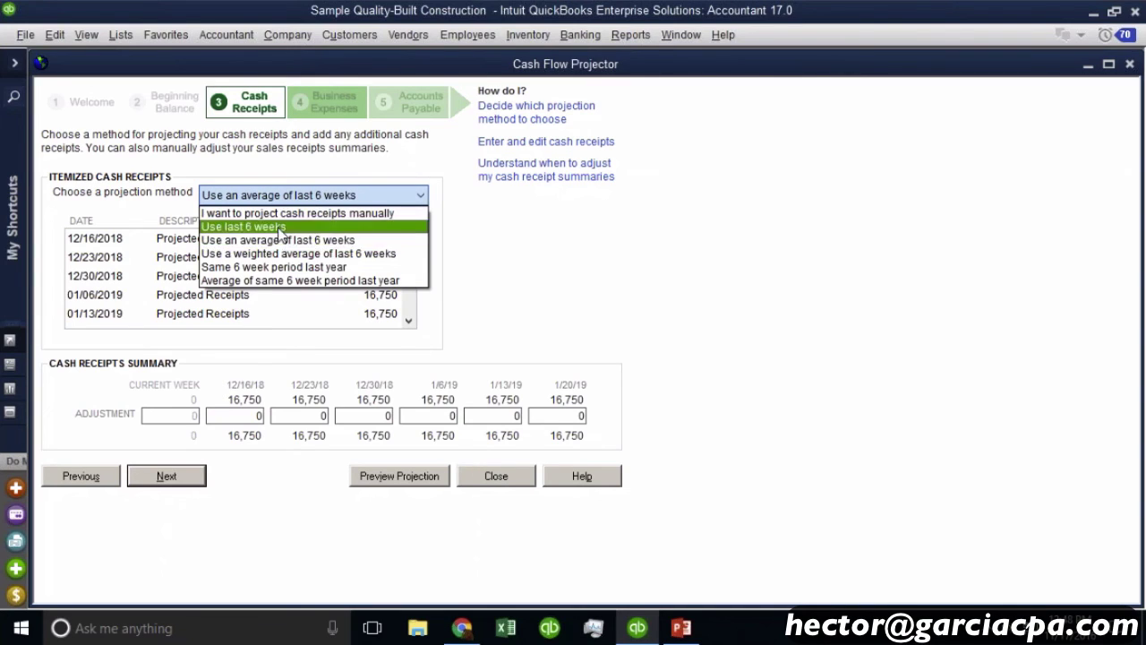
pyautogui.click(298, 268)
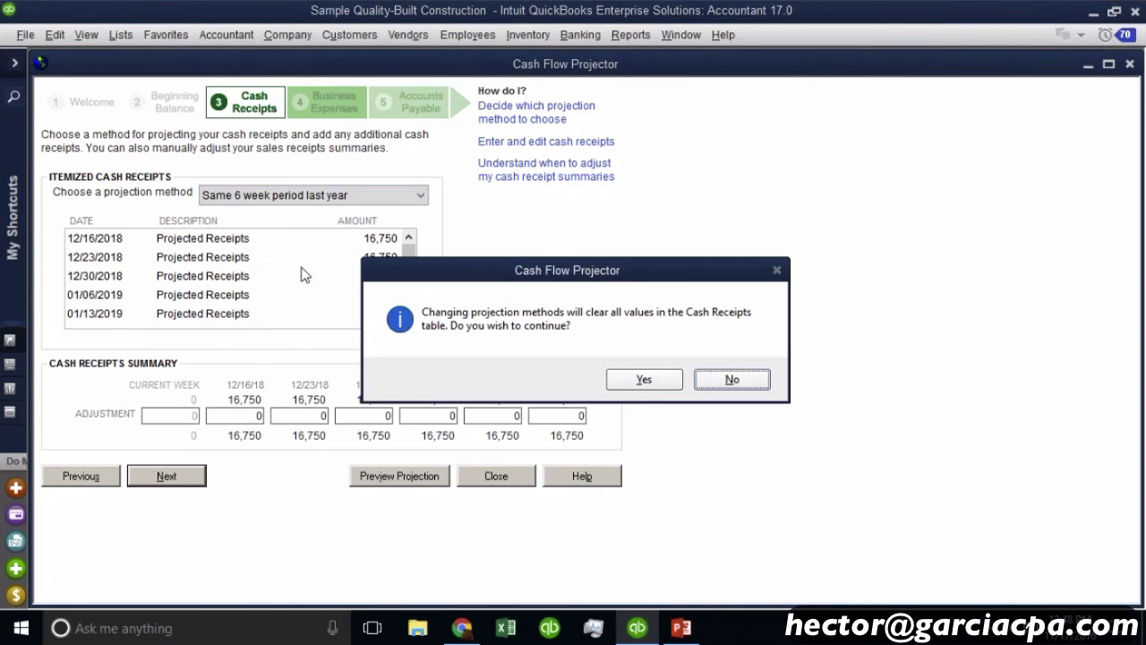
pyautogui.click(645, 380)
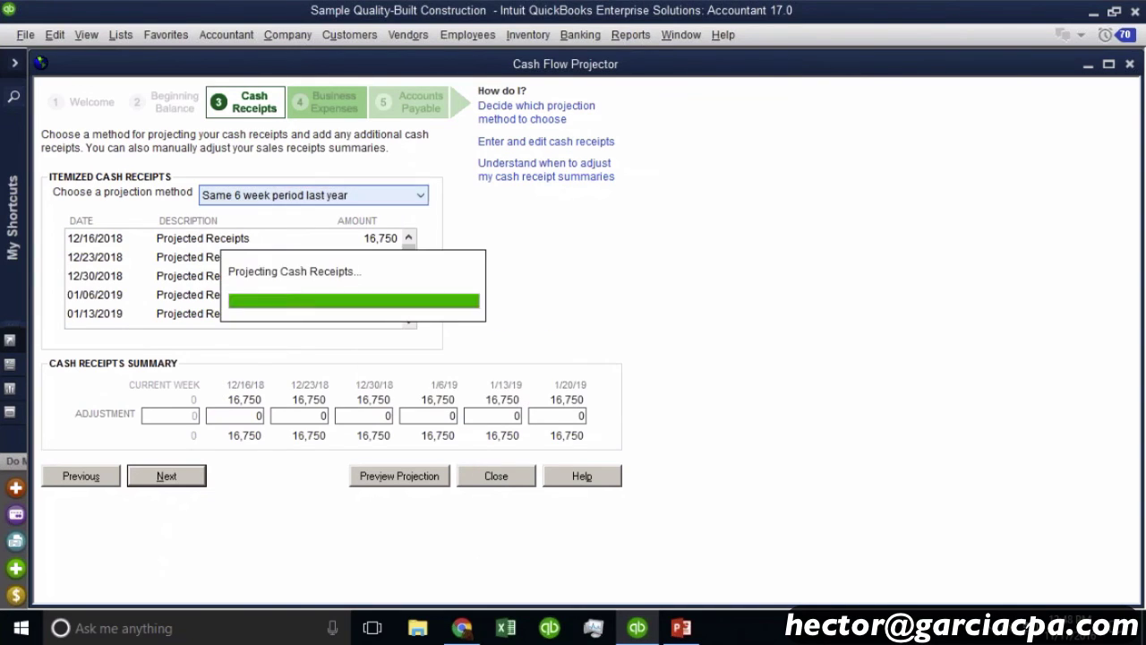
pyautogui.click(319, 197)
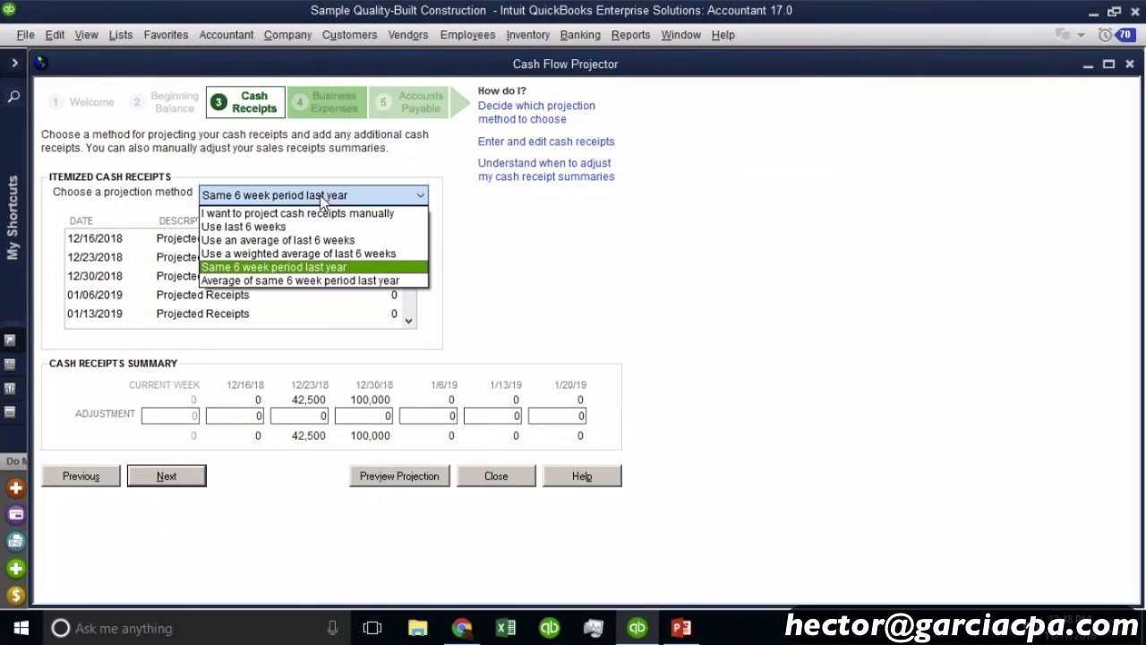
pyautogui.click(313, 253)
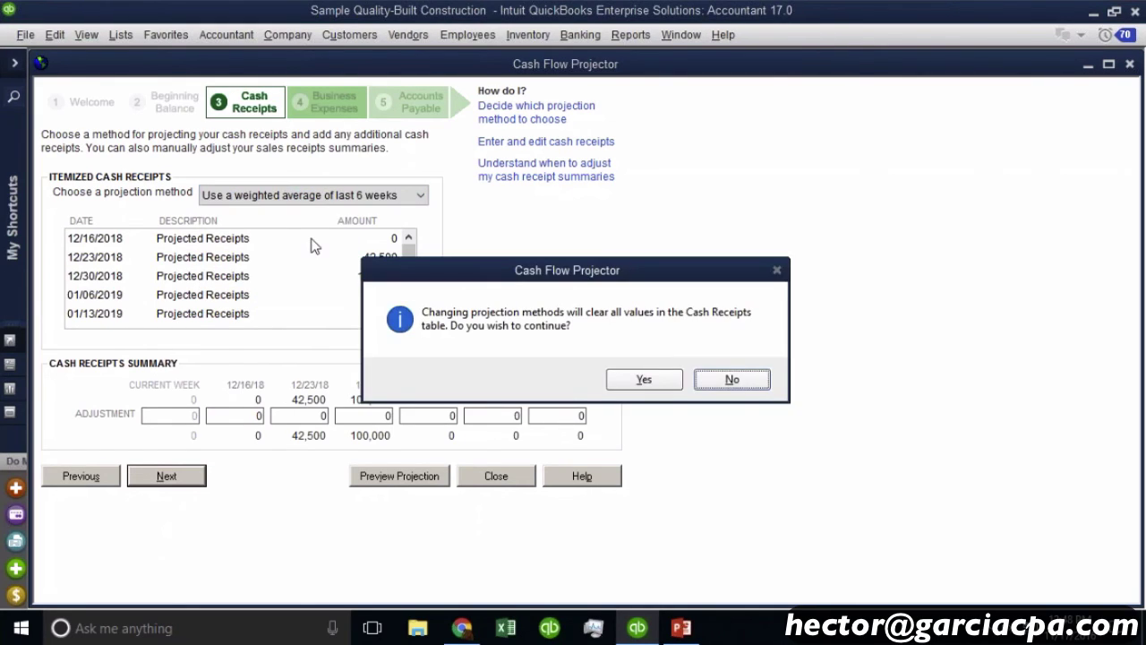
pyautogui.click(640, 379)
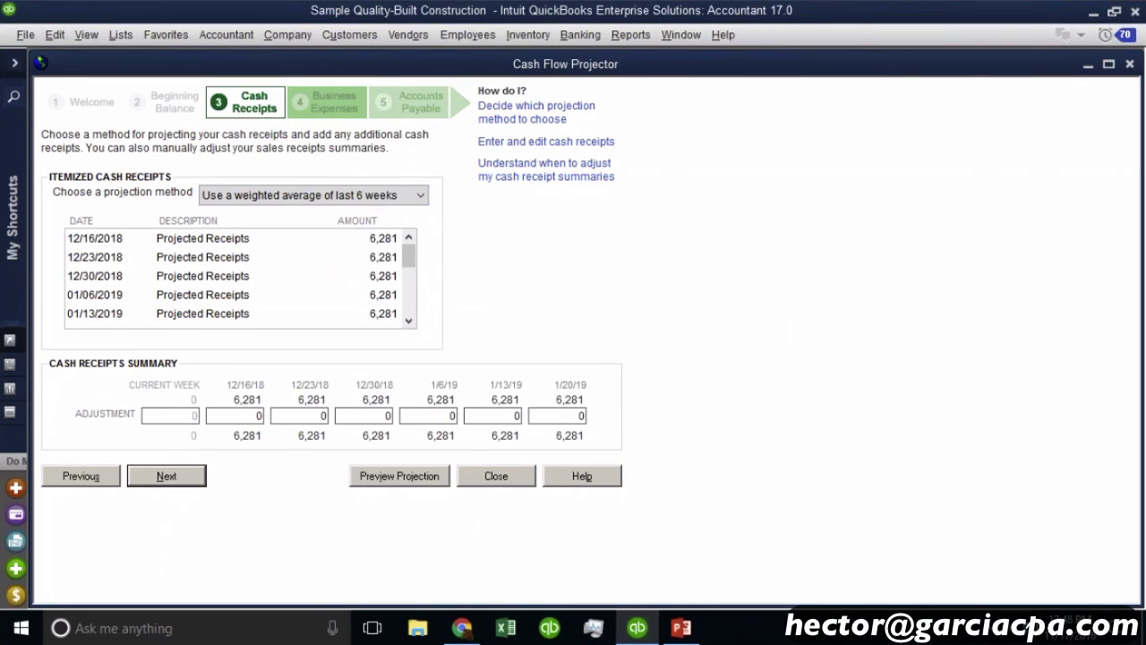
# Adjust projected receipts by 5,000 for 12/23/18 and -2,000 for 12/30/18.
pyautogui.click(299, 415)
pyautogui.write('5000')
pyautogui.press('Tab')
pyautogui.write('-2000')
pyautogui.press('Tab')
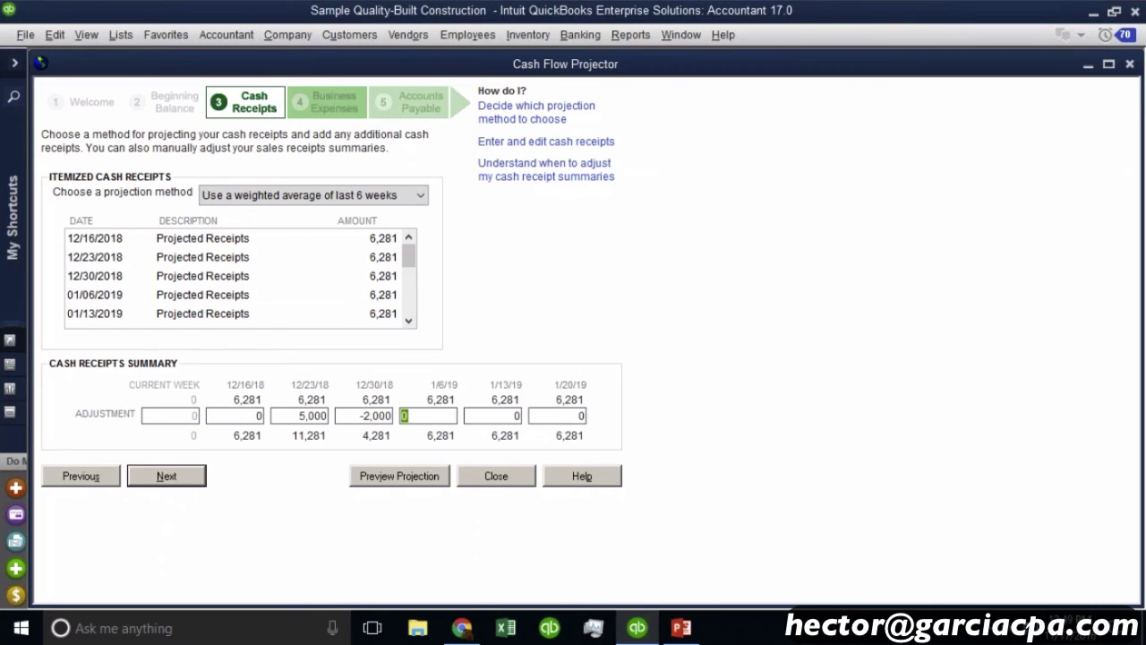
# Review the existing Employee Advances and Taxes rows on the Business Expenses step.
pyautogui.click(175, 482)
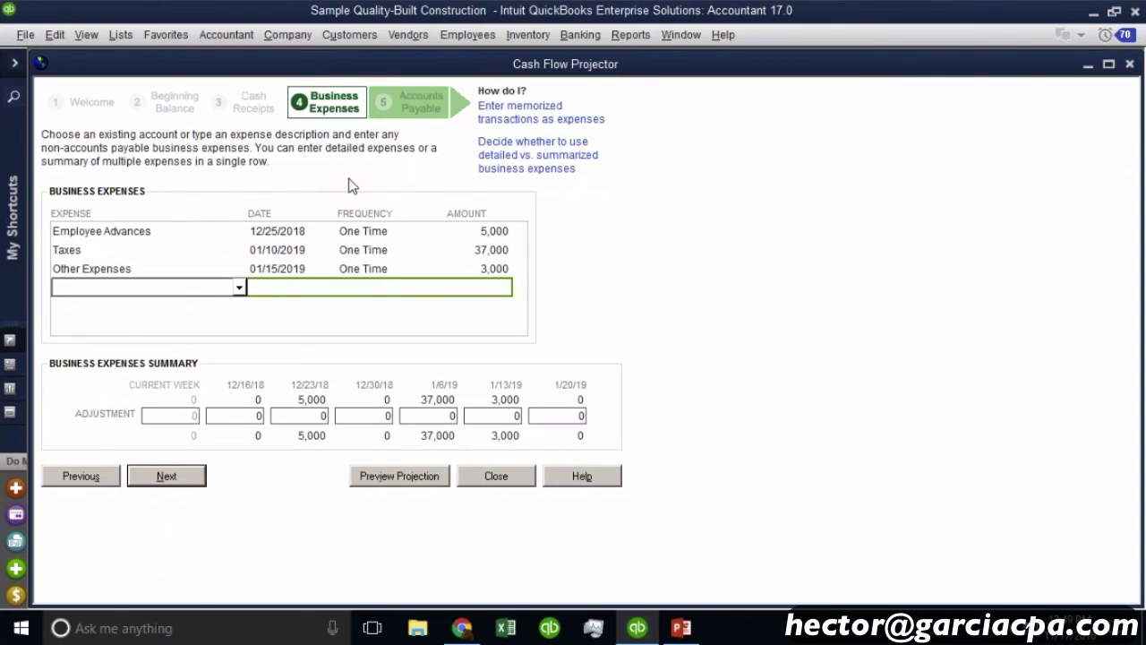
pyautogui.click(202, 234)
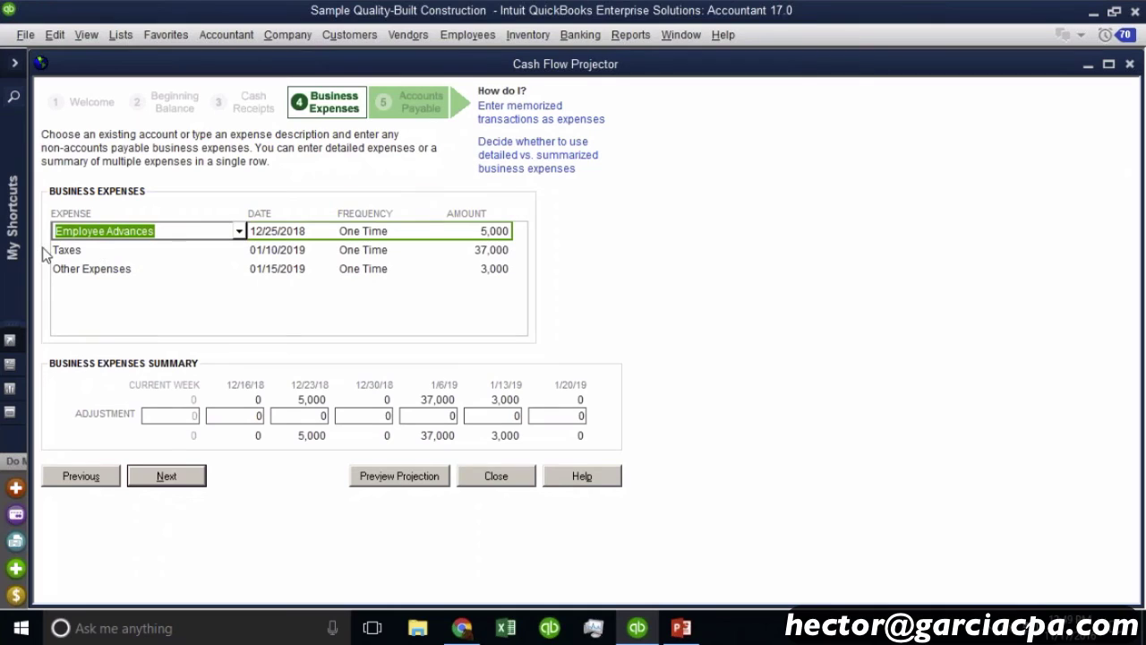
pyautogui.click(495, 253)
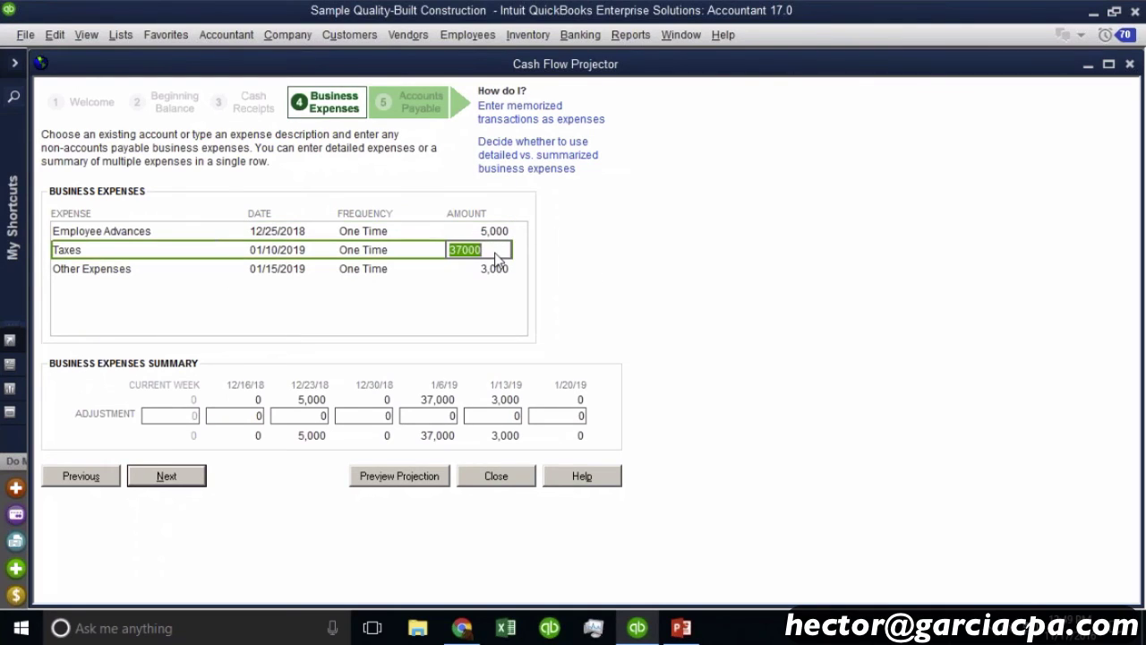
# Add a new expense row for Bank Service Charges.
pyautogui.click(85, 288)
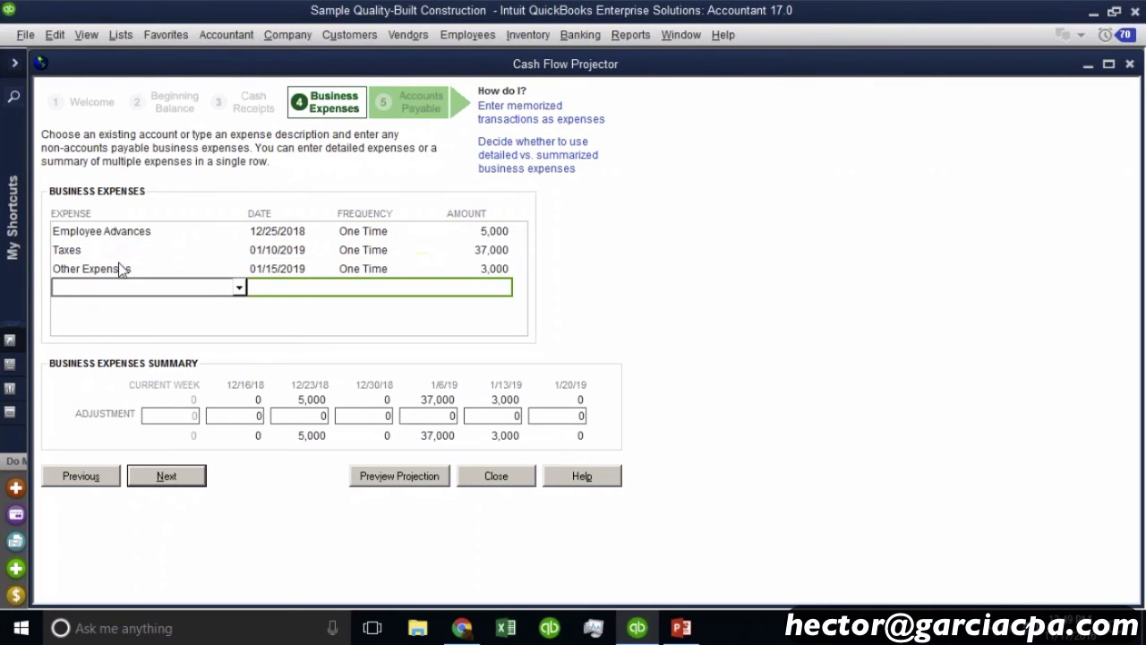
pyautogui.click(239, 287)
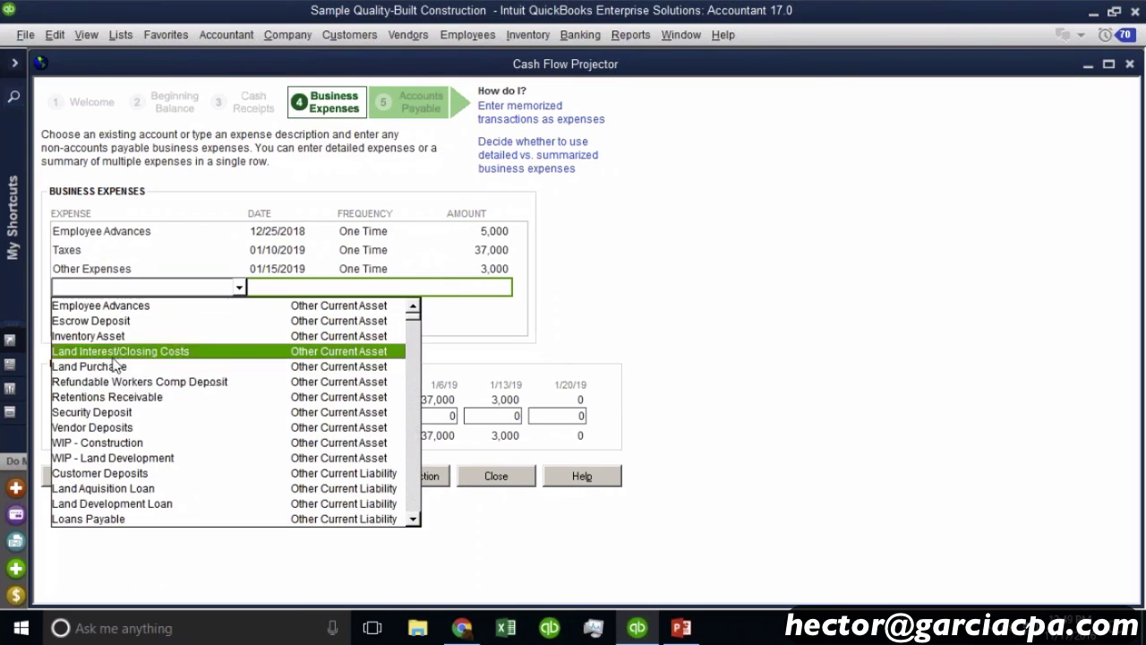
pyautogui.click(413, 401)
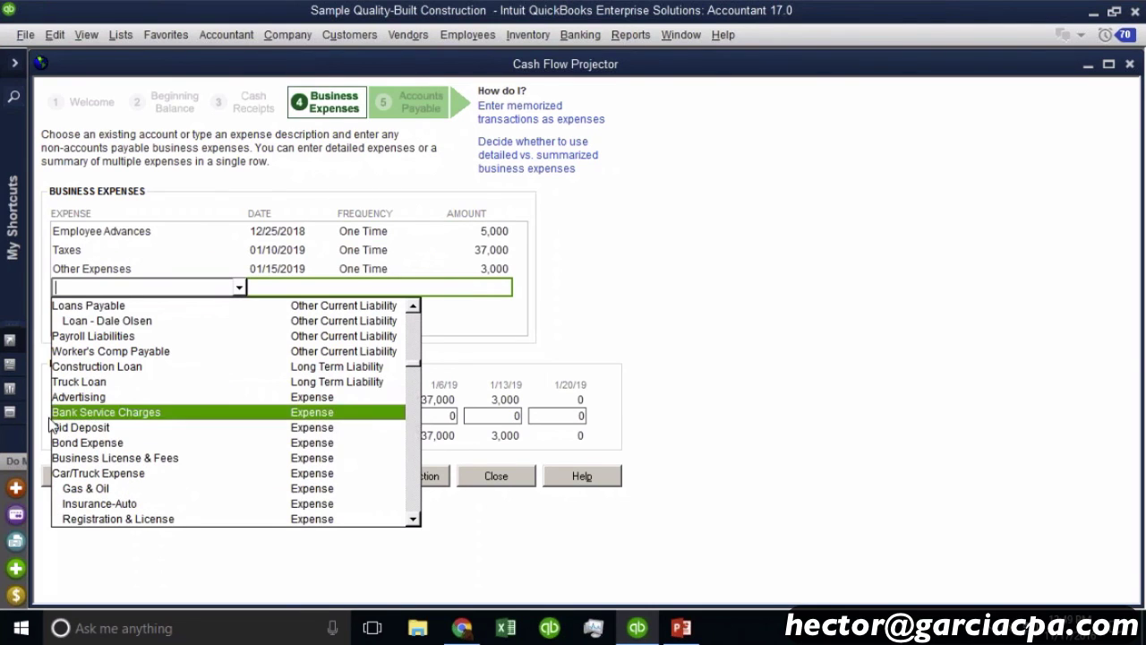
pyautogui.click(89, 413)
pyautogui.press('Tab')
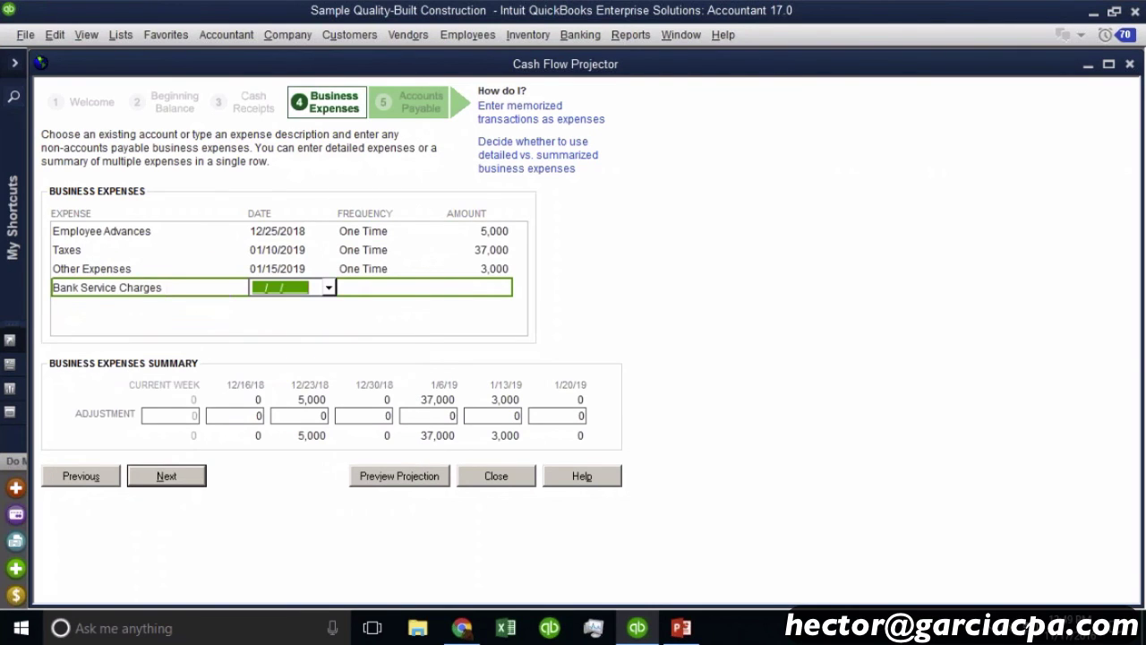
# Give the Bank Service Charges expense date 12/30/2018, Weekly frequency and amount 50.
pyautogui.click(326, 288)
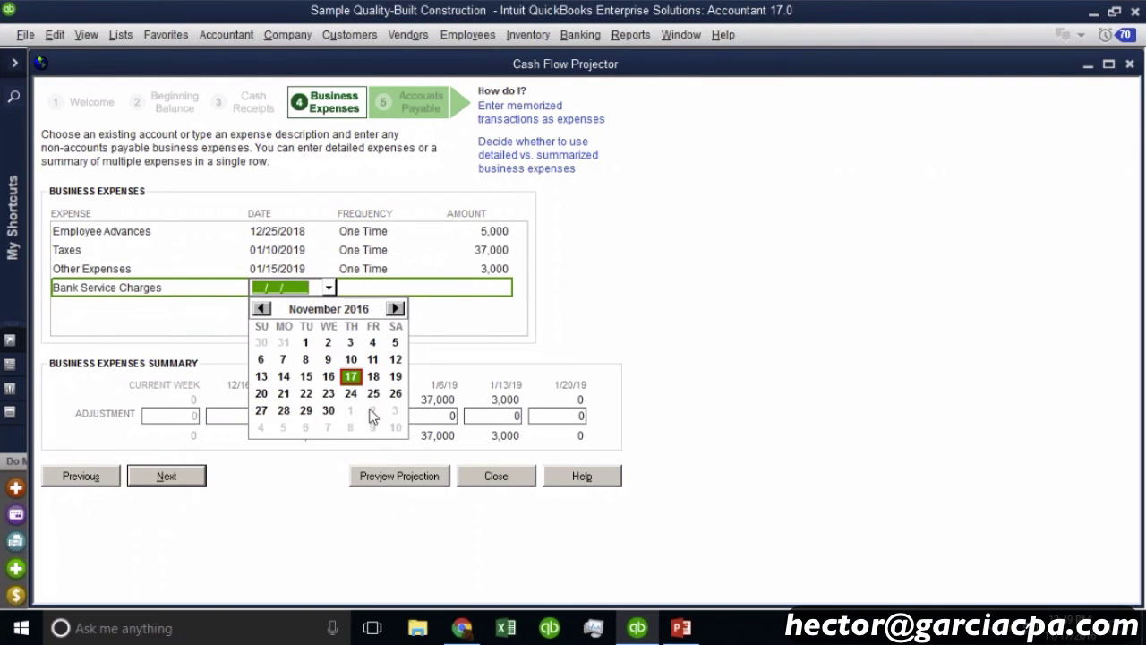
pyautogui.click(327, 410)
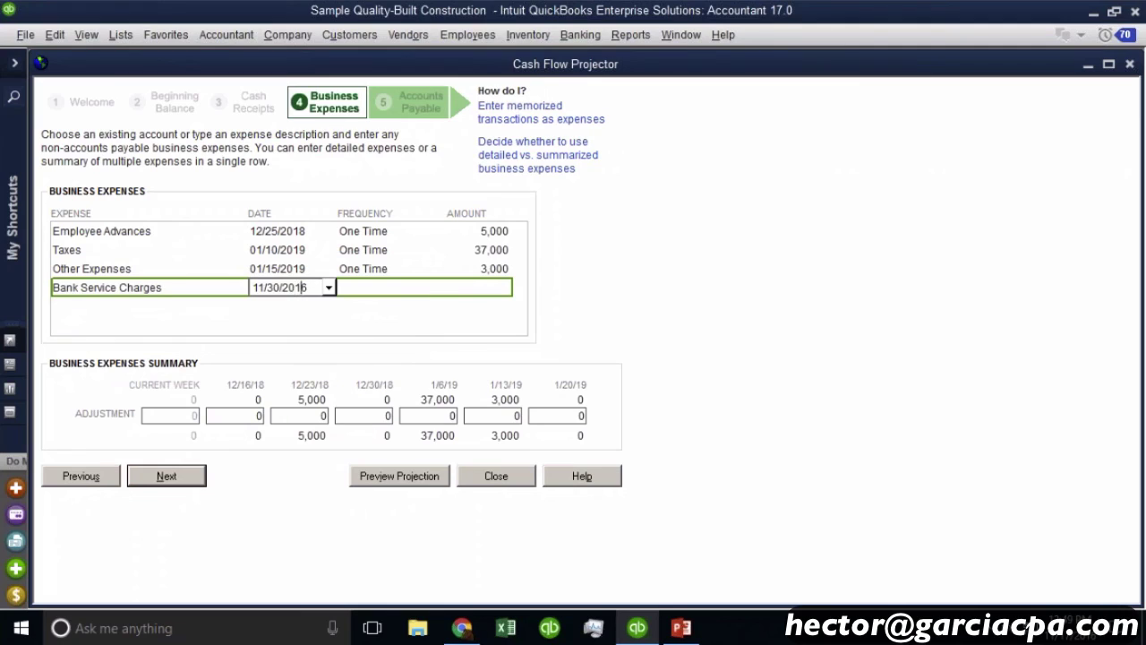
pyautogui.press('BackSpace')
pyautogui.write('8')
pyautogui.click(267, 288)
pyautogui.press('BackSpace')
pyautogui.write('2')
pyautogui.press('Tab')
pyautogui.click(434, 288)
pyautogui.click(371, 338)
pyautogui.press('Tab')
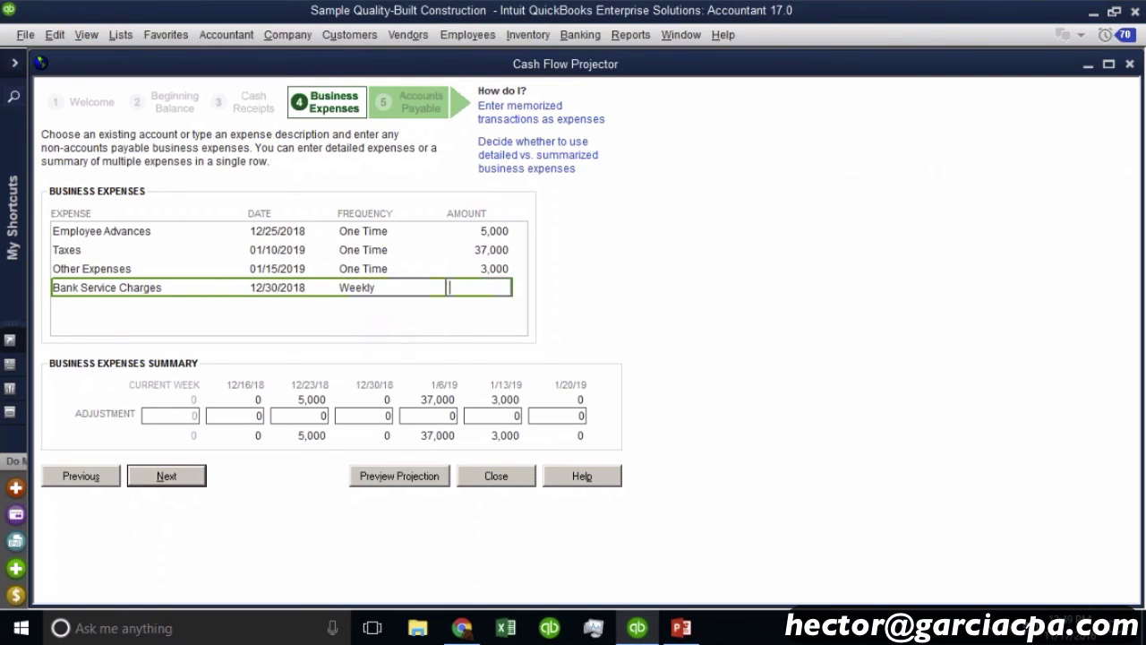
pyautogui.write('50')
pyautogui.press('Tab')
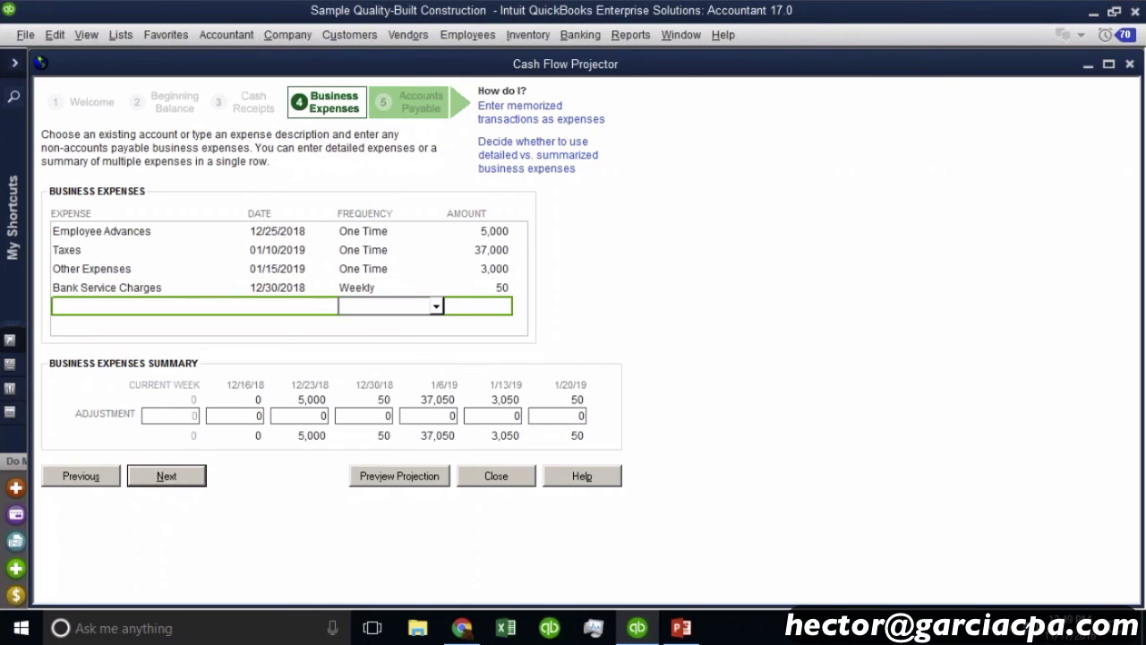
pyautogui.click(299, 416)
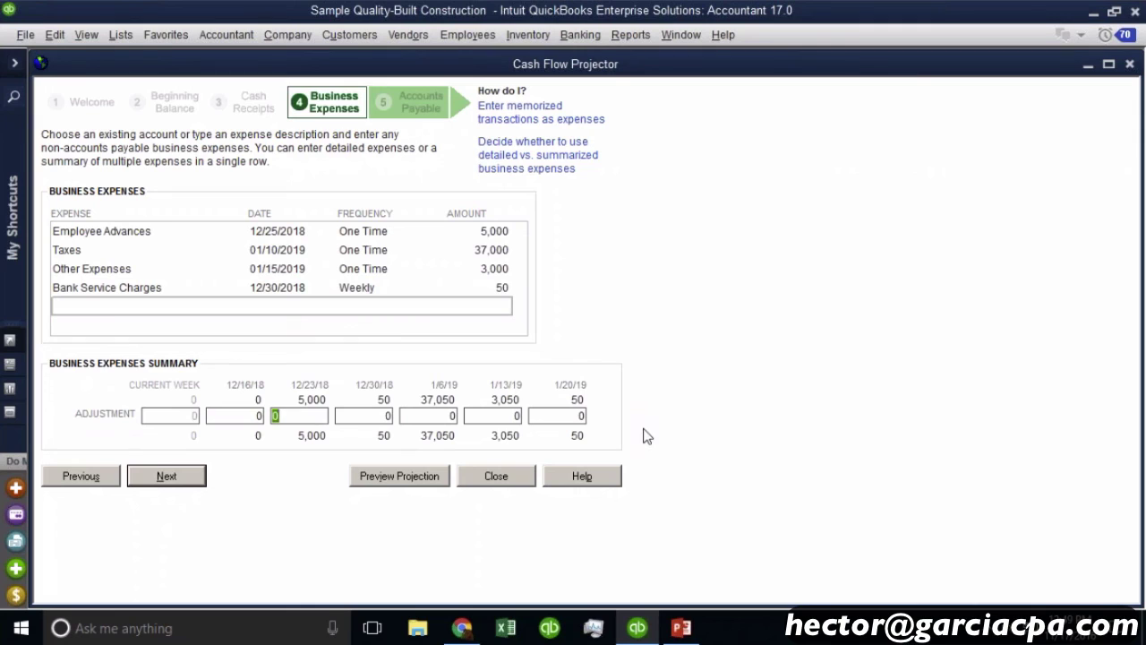
# Scroll the Accounts Payable bill list to review payment dates, including the 25,000 bill due 01/31/2019.
pyautogui.click(162, 479)
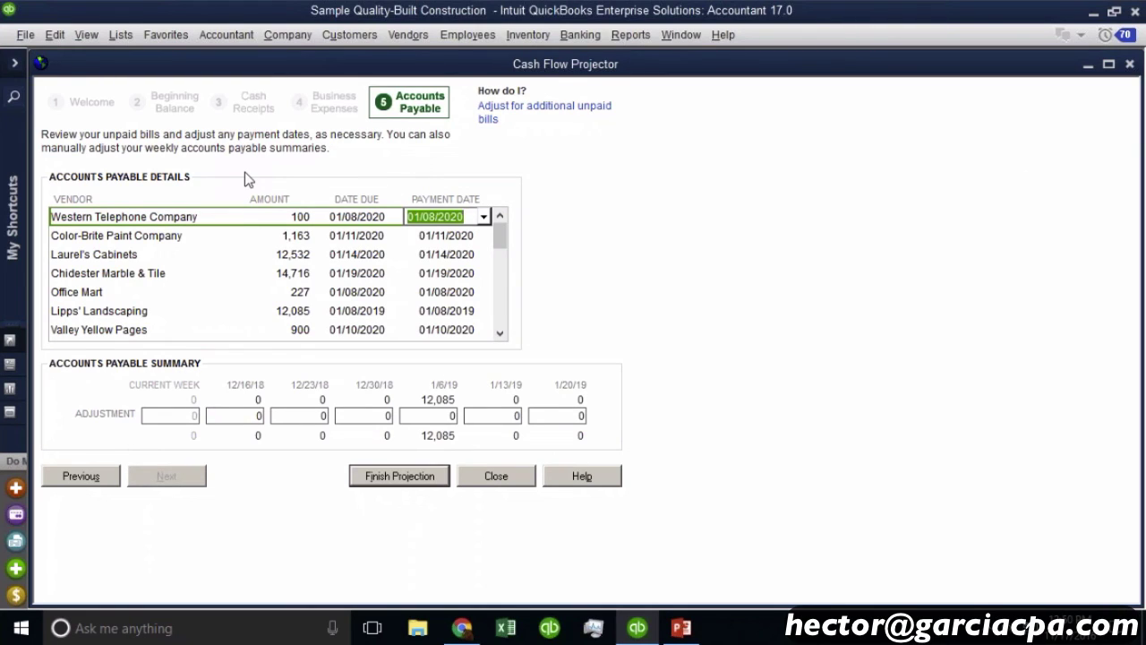
pyautogui.moveTo(500, 234); pyautogui.dragTo(501, 344)
pyautogui.click(500, 218)
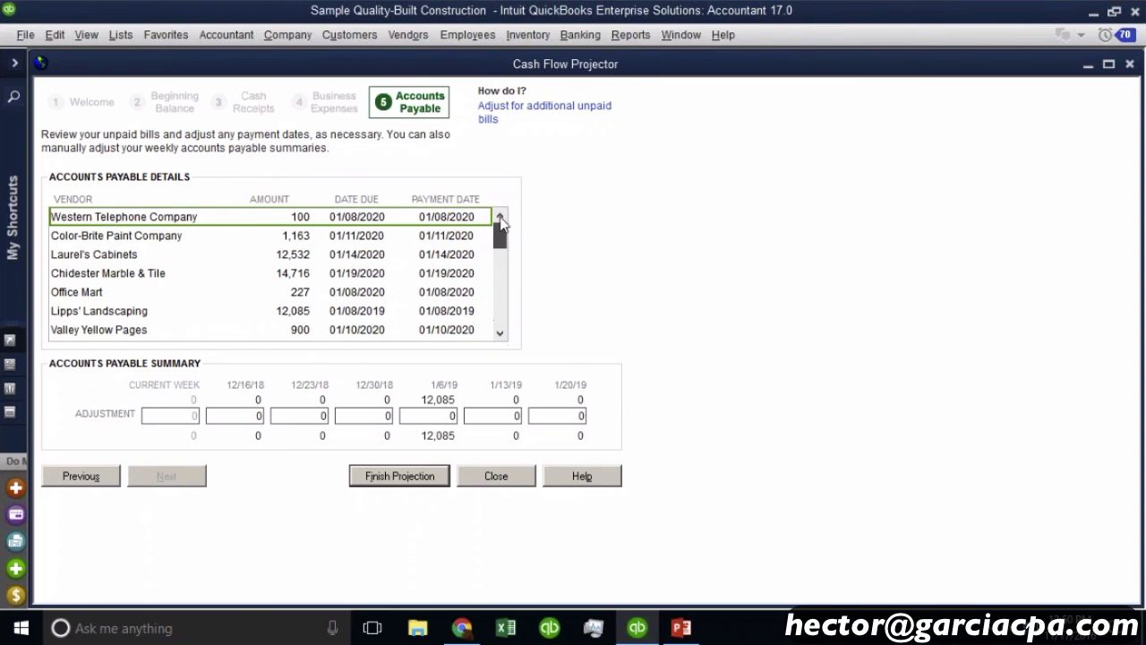
pyautogui.moveTo(499, 234); pyautogui.dragTo(502, 353)
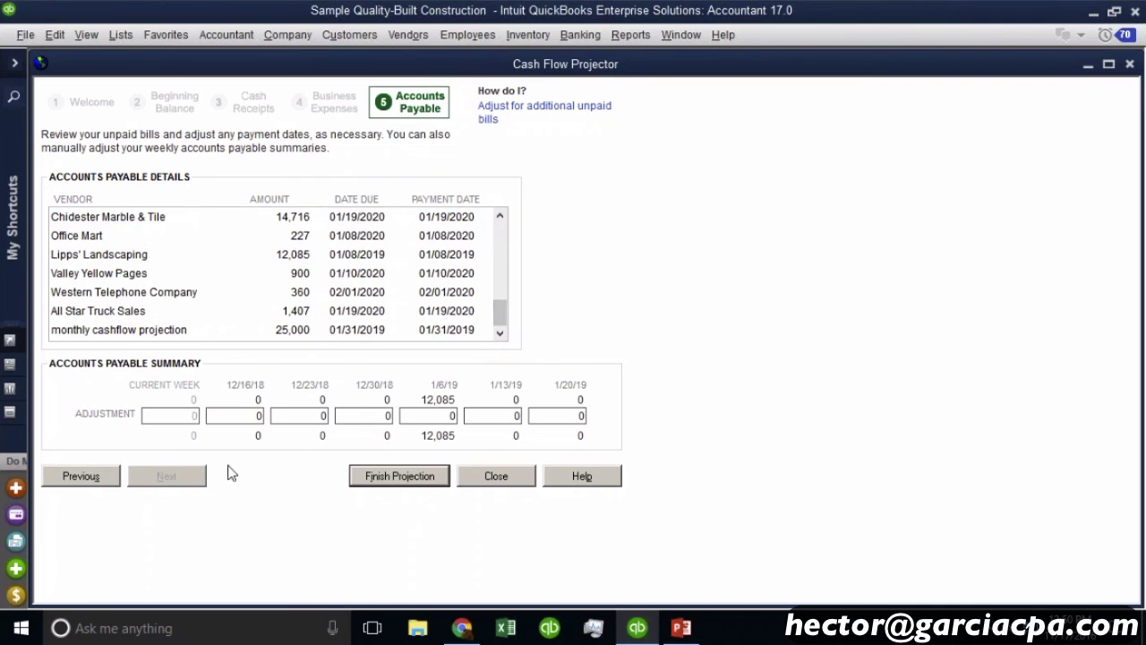
pyautogui.click(80, 475)
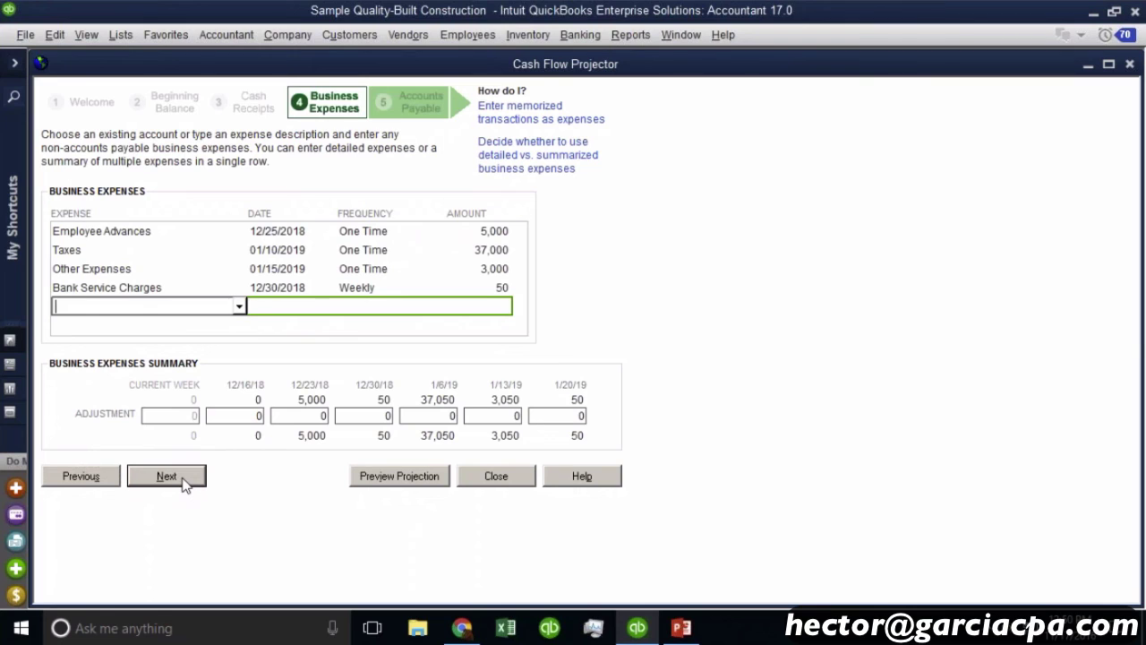
pyautogui.click(166, 475)
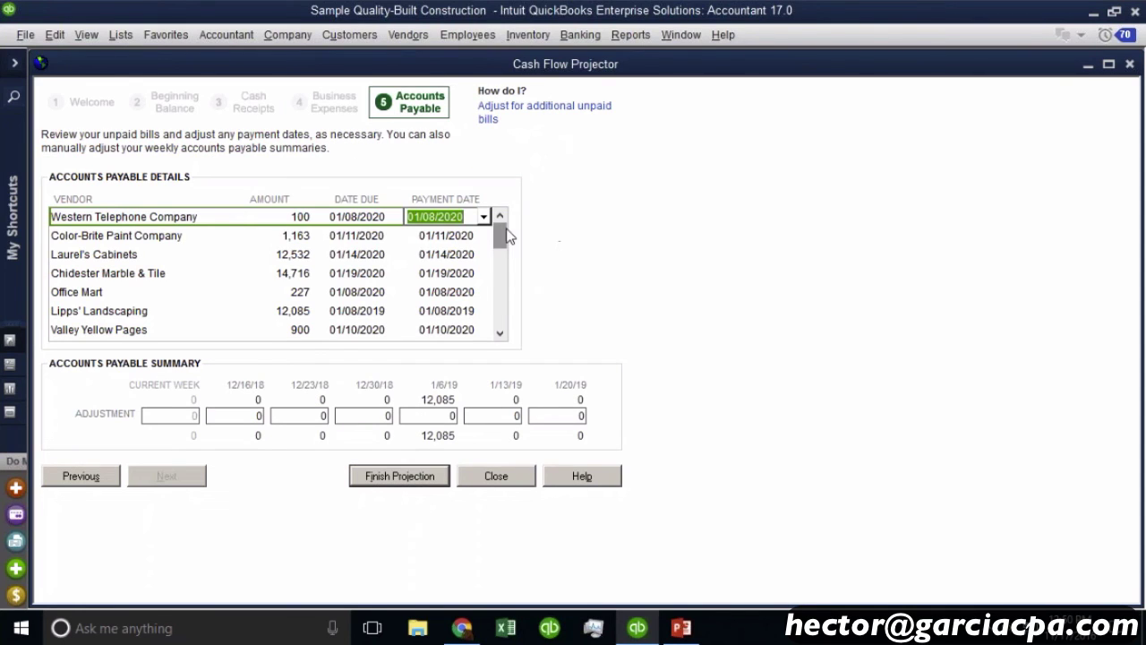
pyautogui.moveTo(500, 238); pyautogui.dragTo(504, 282)
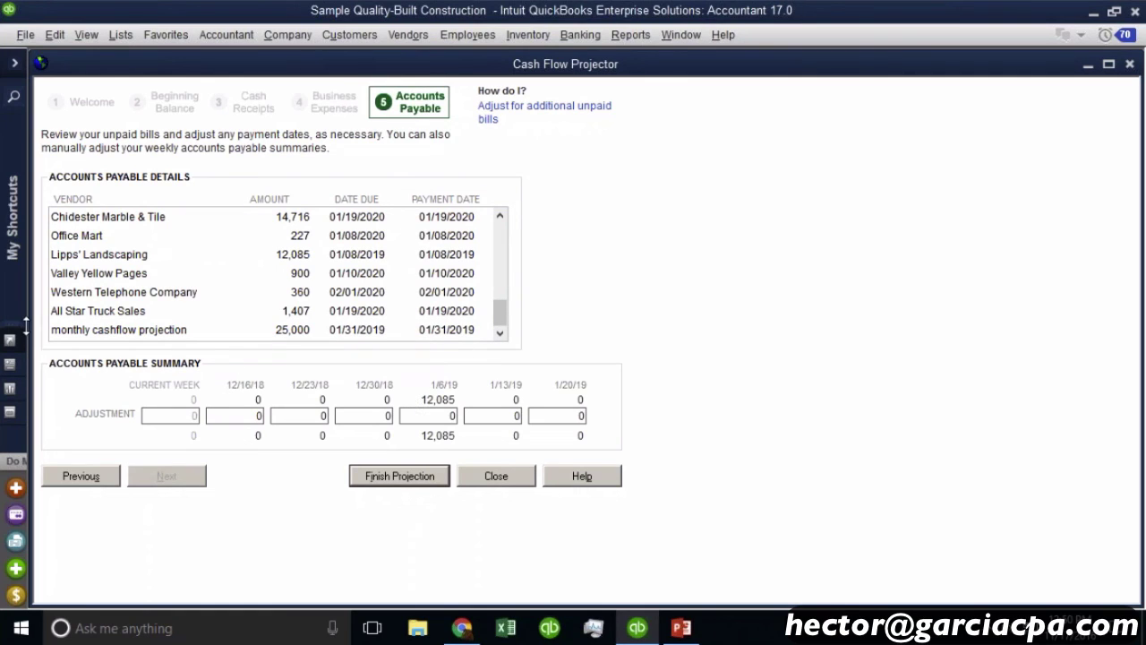
pyautogui.click(281, 333)
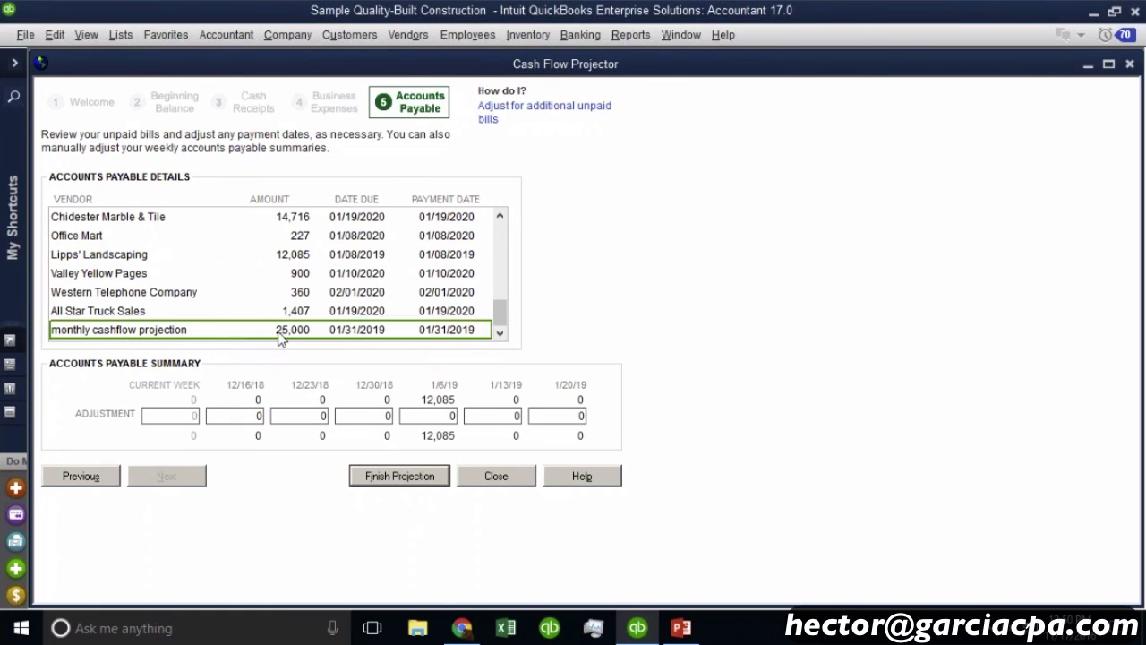
pyautogui.moveTo(507, 320); pyautogui.dragTo(504, 179)
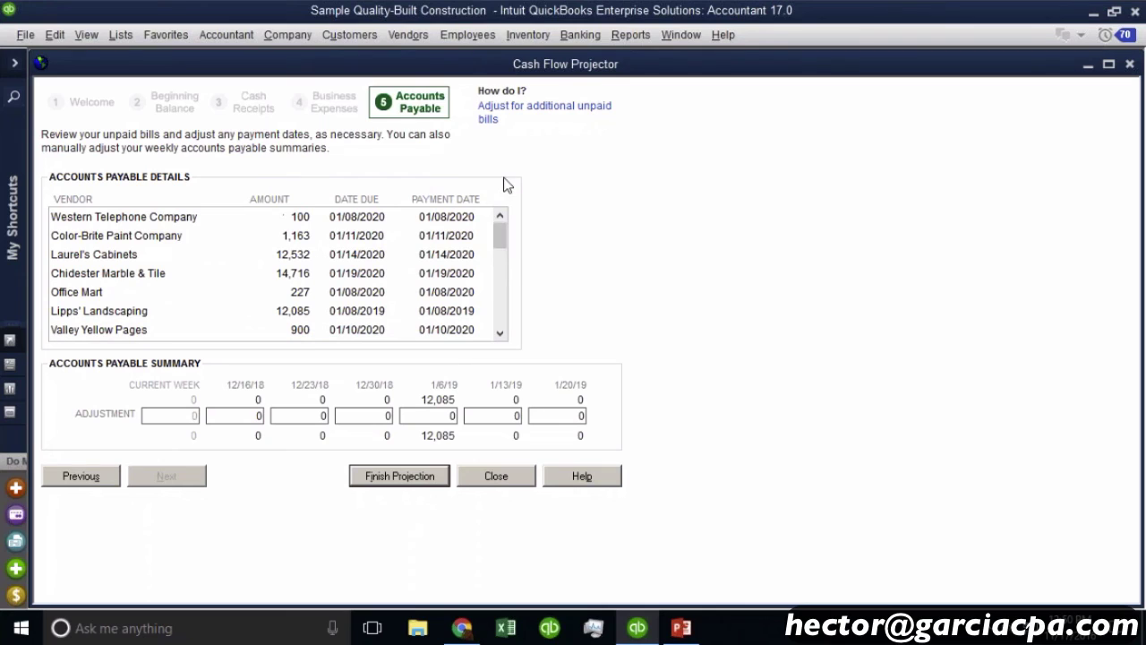
pyautogui.click(410, 480)
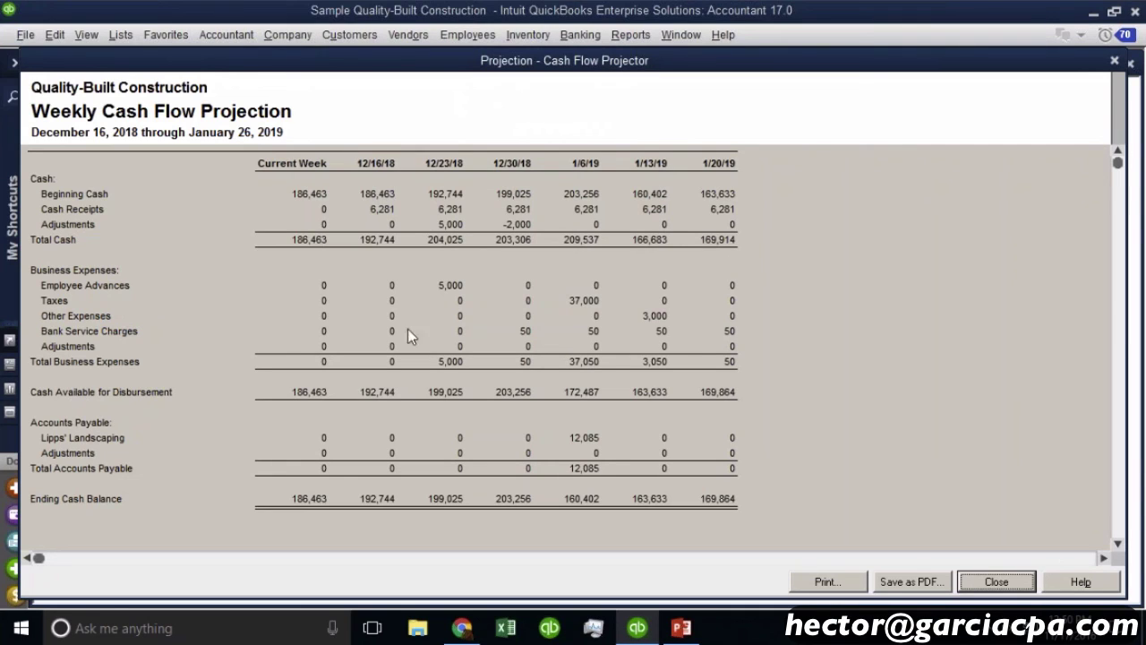
pyautogui.click(471, 293)
pyautogui.click(1012, 582)
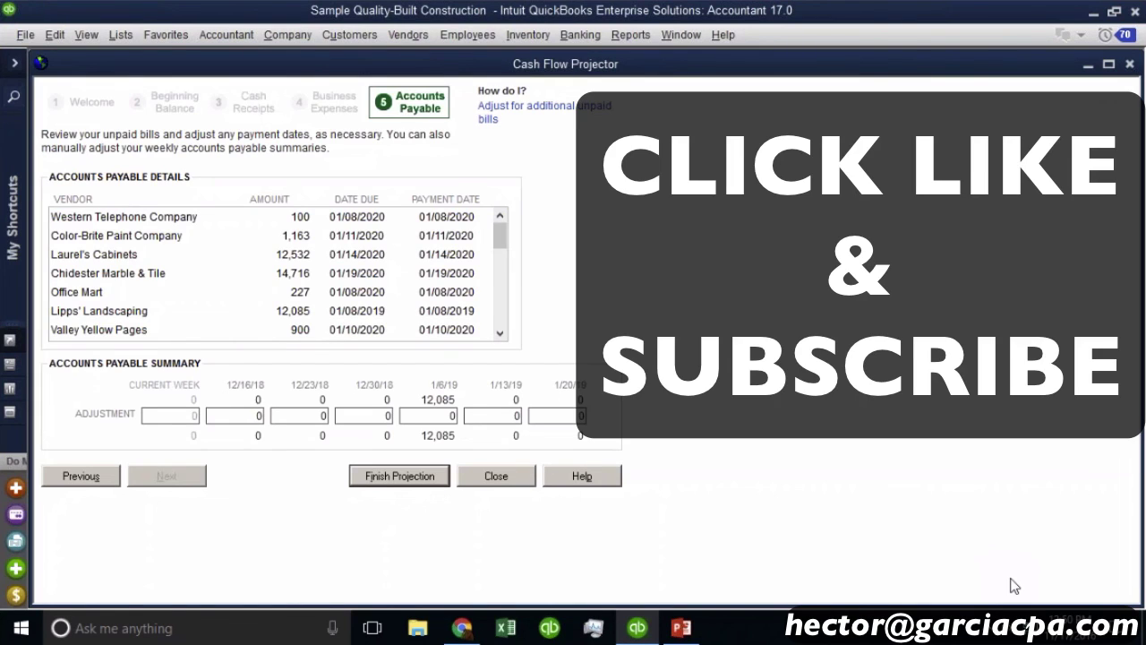
# Close the Cash Flow Projector wizard.
pyautogui.click(494, 477)
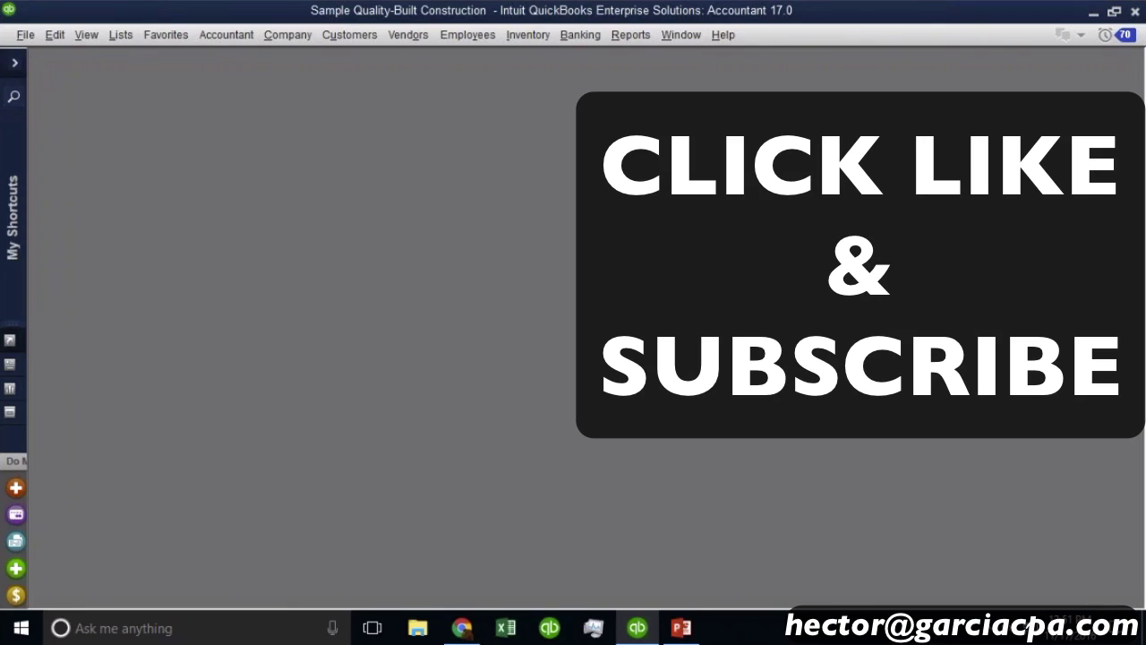